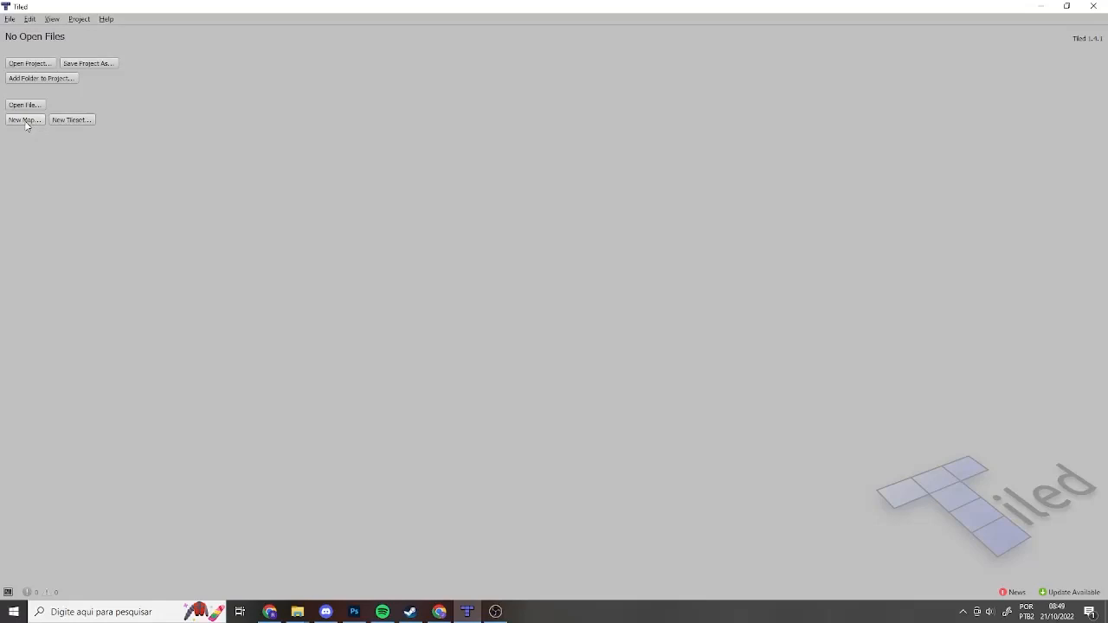
{"action": "left_click", "coordinate": [9, 21]}
{"action": "mouse_move", "coordinate": [26, 33]}
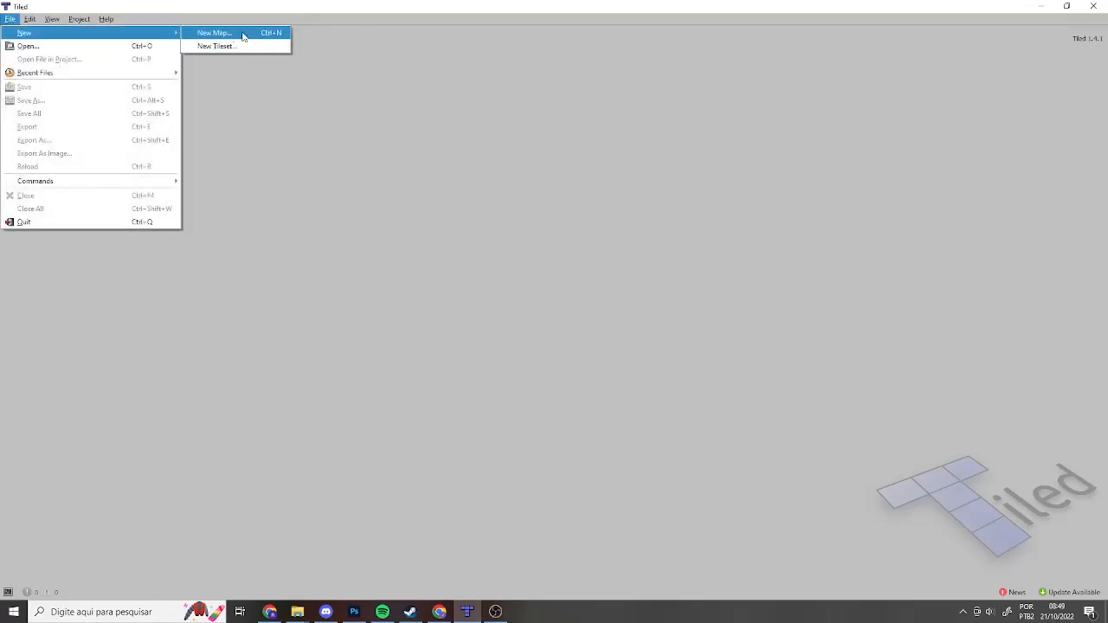
{"action": "left_click", "coordinate": [285, 139]}
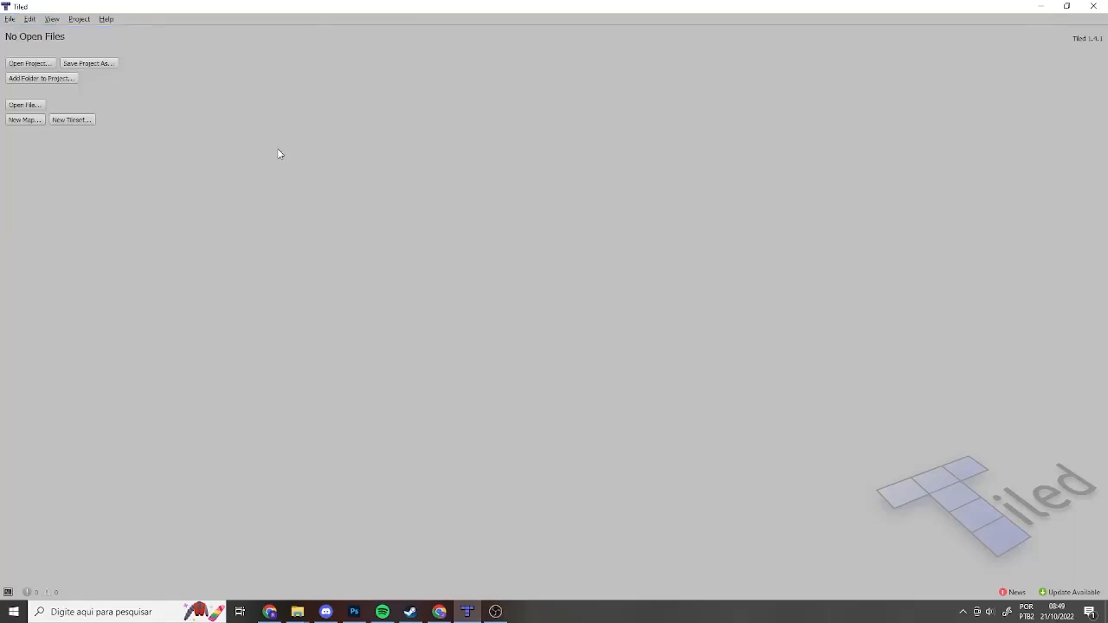
Step: Start a new map and set its orientation to Isometric
{"action": "left_click", "coordinate": [28, 124]}
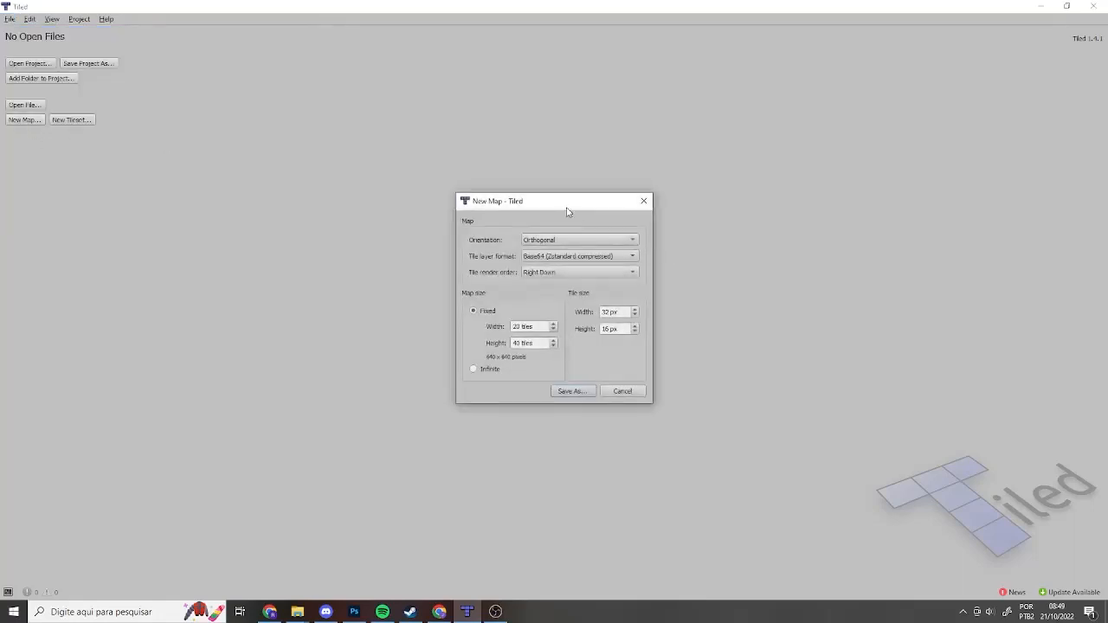
{"action": "left_click_drag", "start_coordinate": [568, 205], "coordinate": [545, 116]}
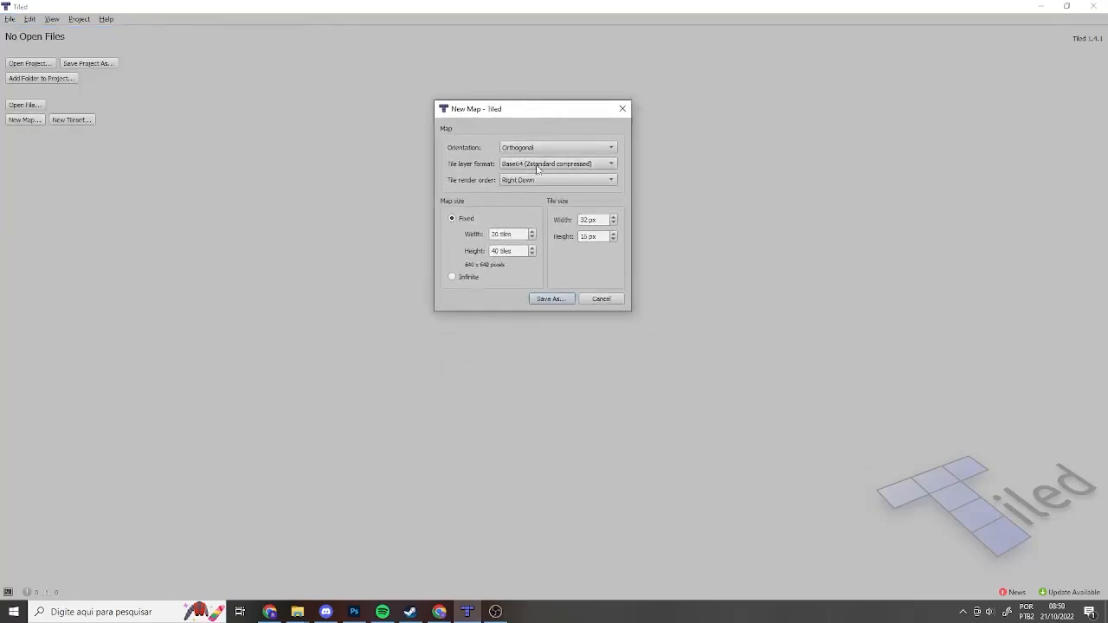
{"action": "left_click", "coordinate": [538, 149]}
{"action": "left_click", "coordinate": [543, 140]}
{"action": "left_click", "coordinate": [557, 151]}
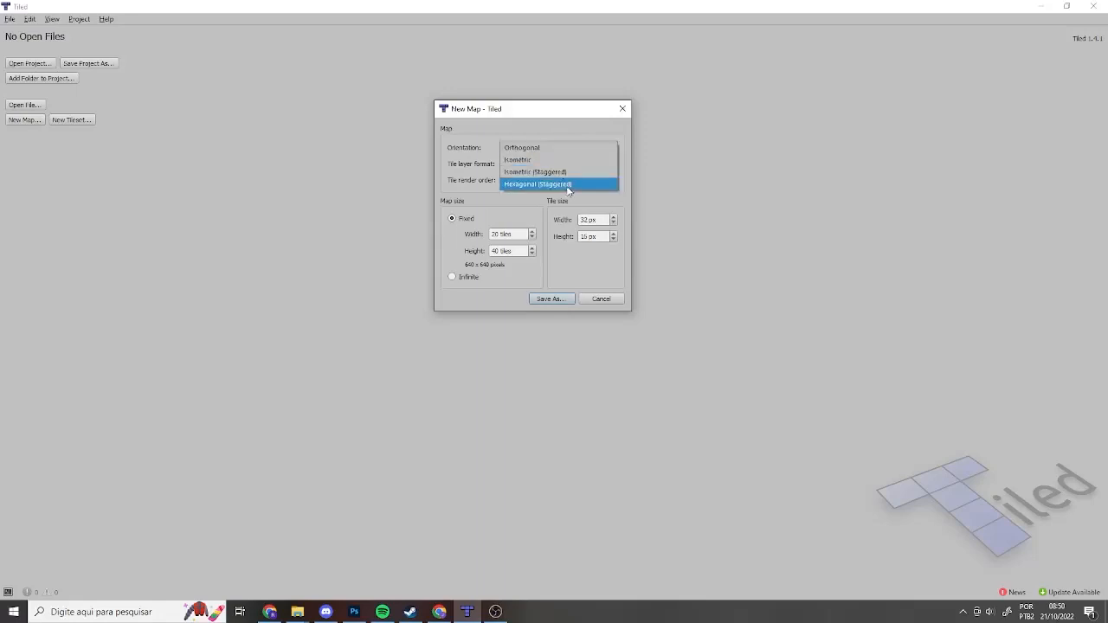
{"action": "left_click", "coordinate": [571, 185]}
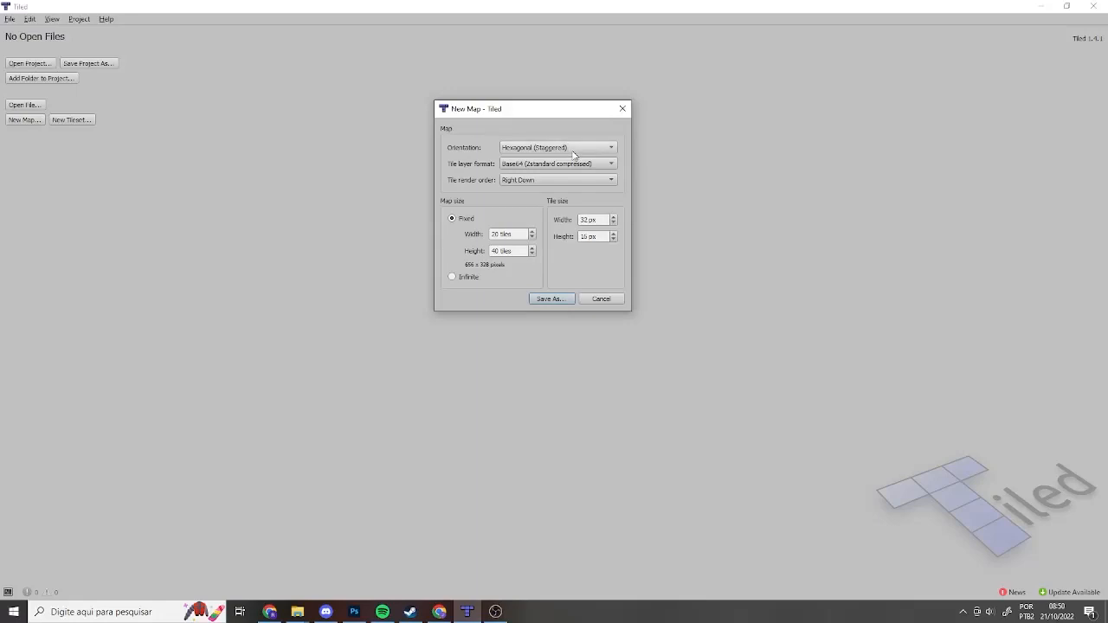
{"action": "left_click", "coordinate": [573, 152]}
{"action": "left_click", "coordinate": [546, 126]}
{"action": "left_click_drag", "start_coordinate": [525, 111], "coordinate": [518, 102]}
Step: Set the new map's tile size to 32 px wide and 16 px high
{"action": "left_click_drag", "start_coordinate": [594, 228], "coordinate": [577, 226]}
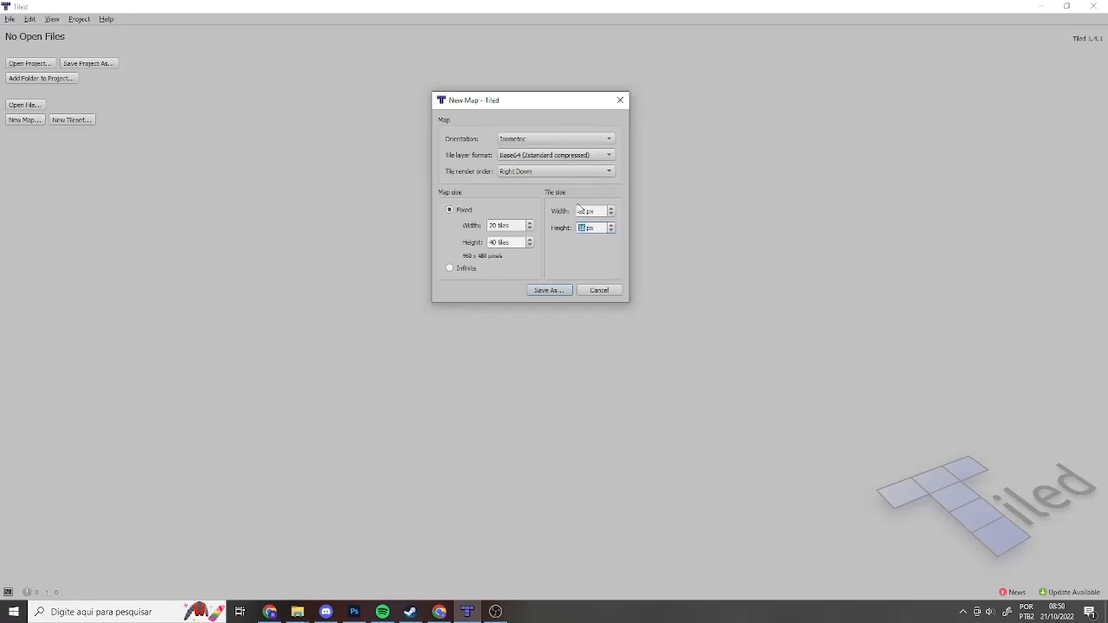
{"action": "type", "text": "32"}
{"action": "double_click", "coordinate": [586, 227]}
{"action": "type", "text": "16"}
{"action": "left_click_drag", "start_coordinate": [501, 100], "coordinate": [506, 66]}
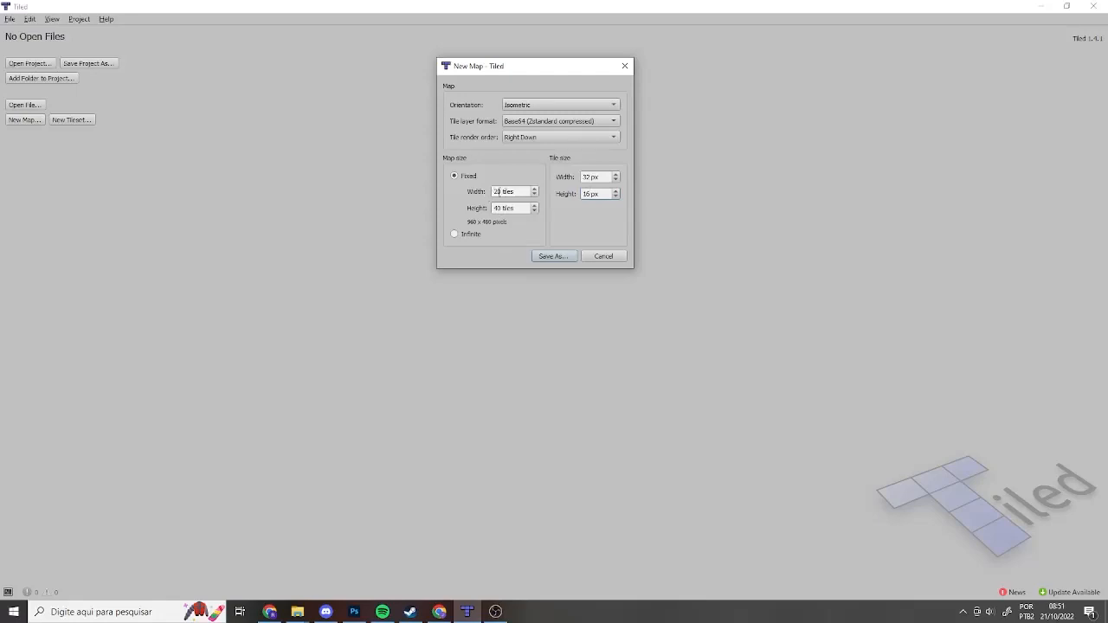
Step: Save the new map as Tutorial Map in the icon iso tiles folder
{"action": "left_click", "coordinate": [554, 256]}
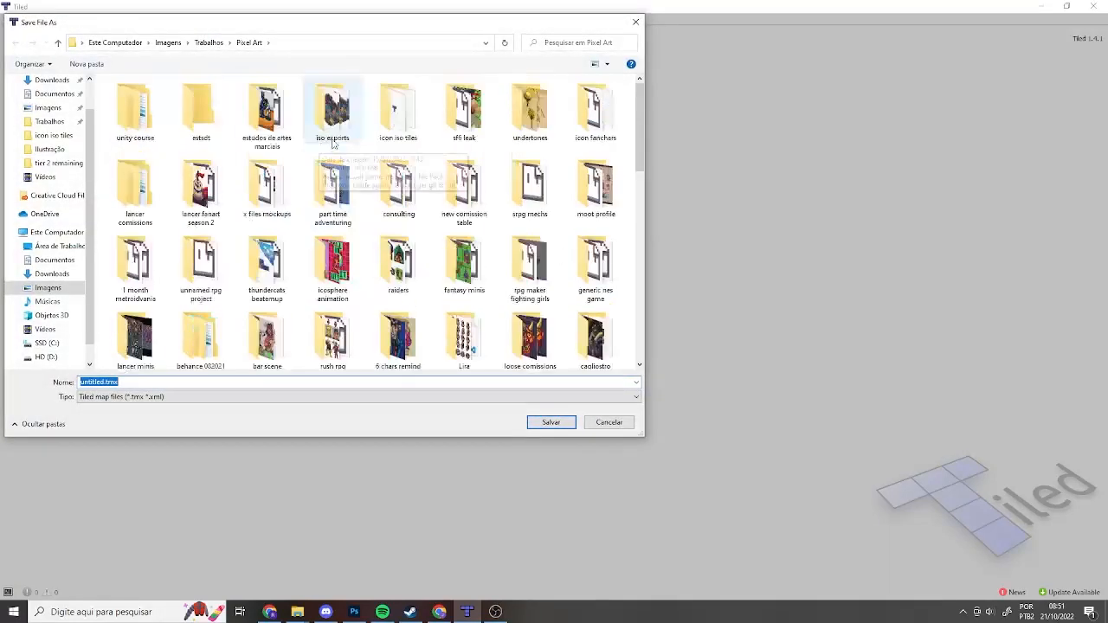
{"action": "double_click", "coordinate": [396, 111]}
{"action": "left_click", "coordinate": [168, 381]}
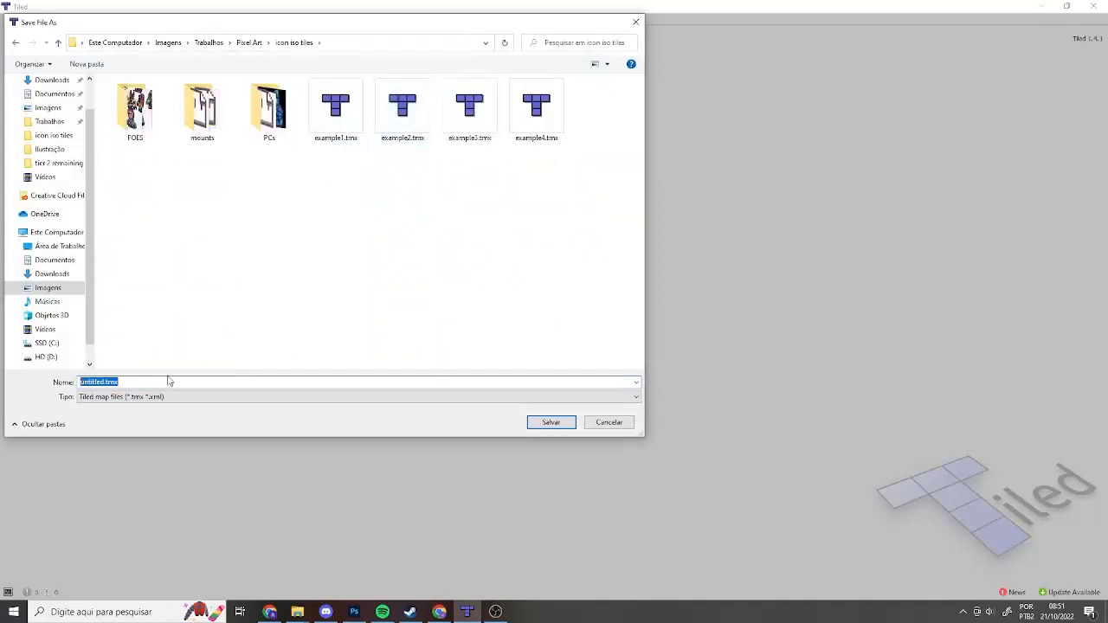
{"action": "left_click", "coordinate": [106, 382]}
{"action": "double_click", "coordinate": [95, 382]}
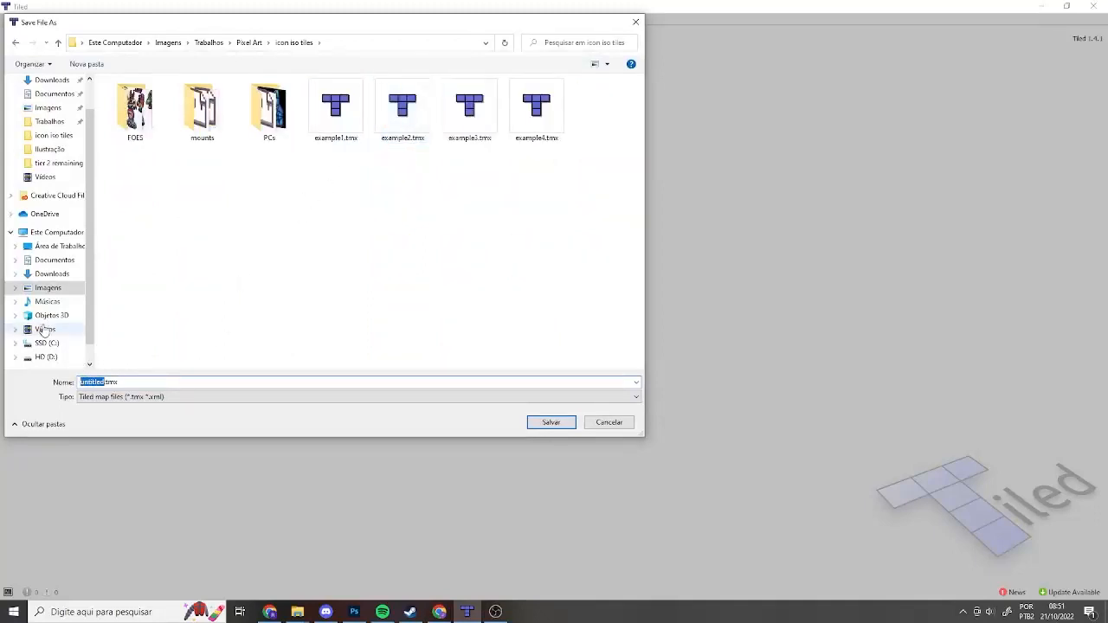
{"action": "type", "text": "Tutorial Map"}
{"action": "key", "text": "Return"}
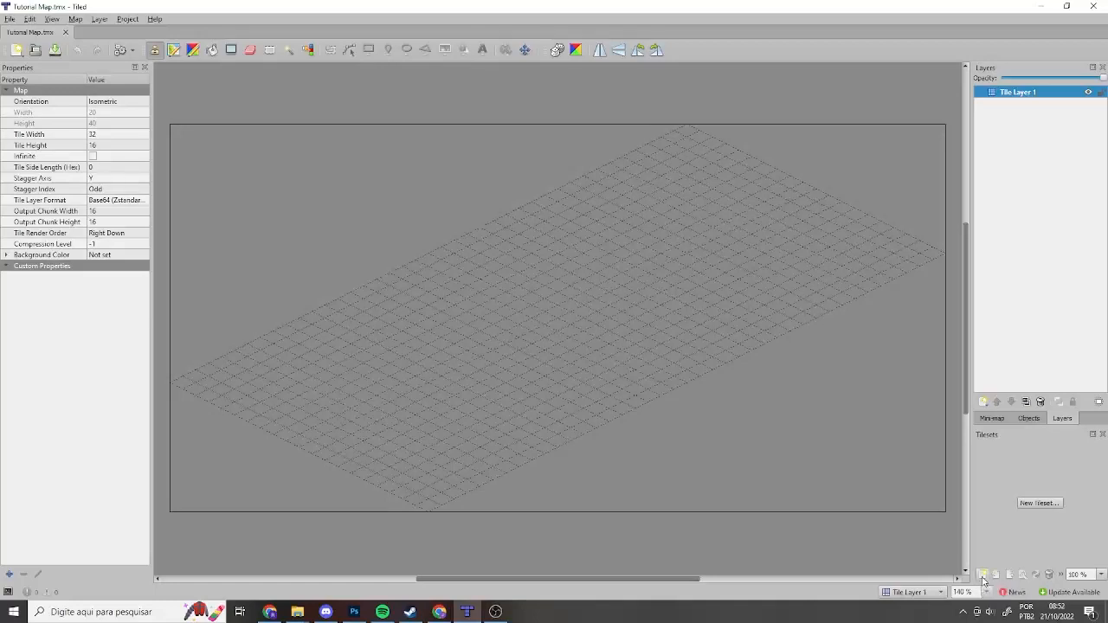
Step: Start a new tileset named goobygaga based on the image ICON isometric tiles.png, with a tile height of 32 px
{"action": "left_click", "coordinate": [1052, 506]}
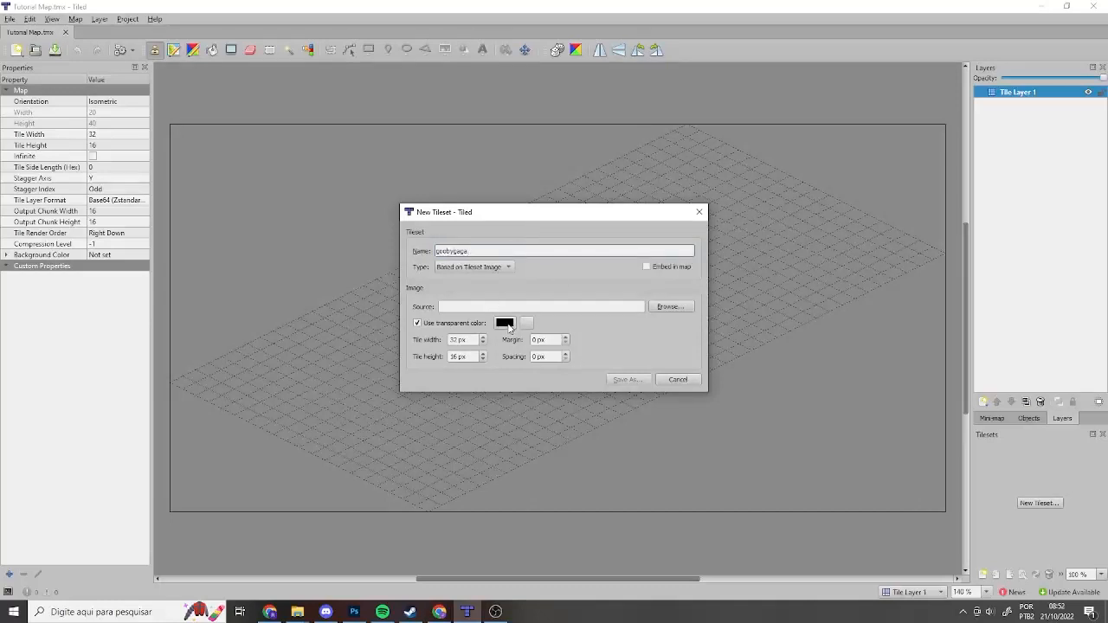
{"action": "left_click", "coordinate": [667, 307]}
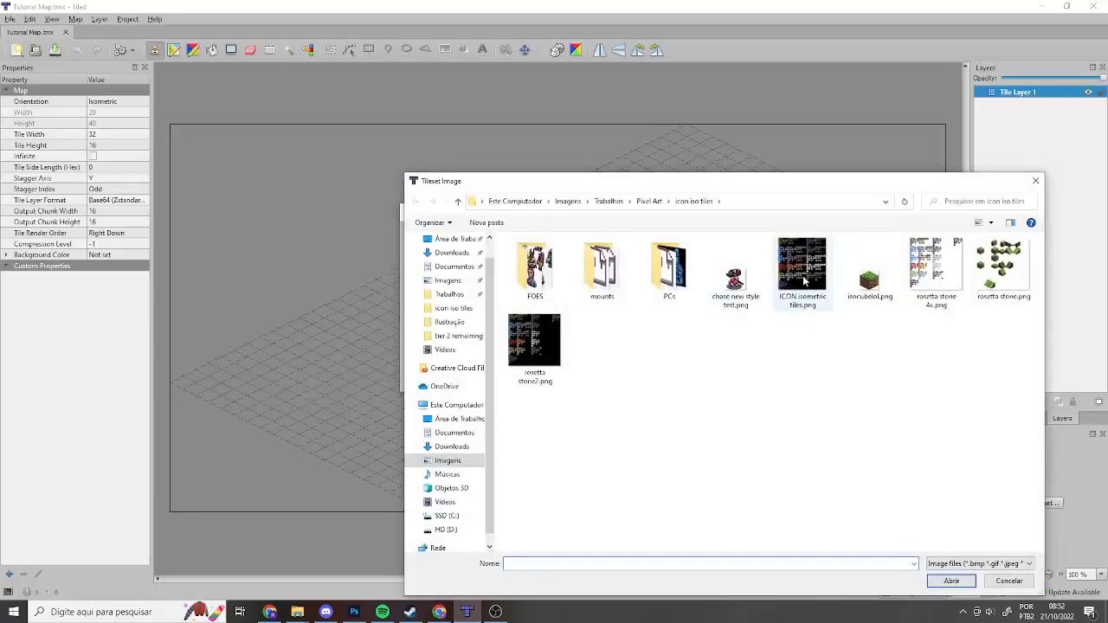
{"action": "double_click", "coordinate": [805, 279]}
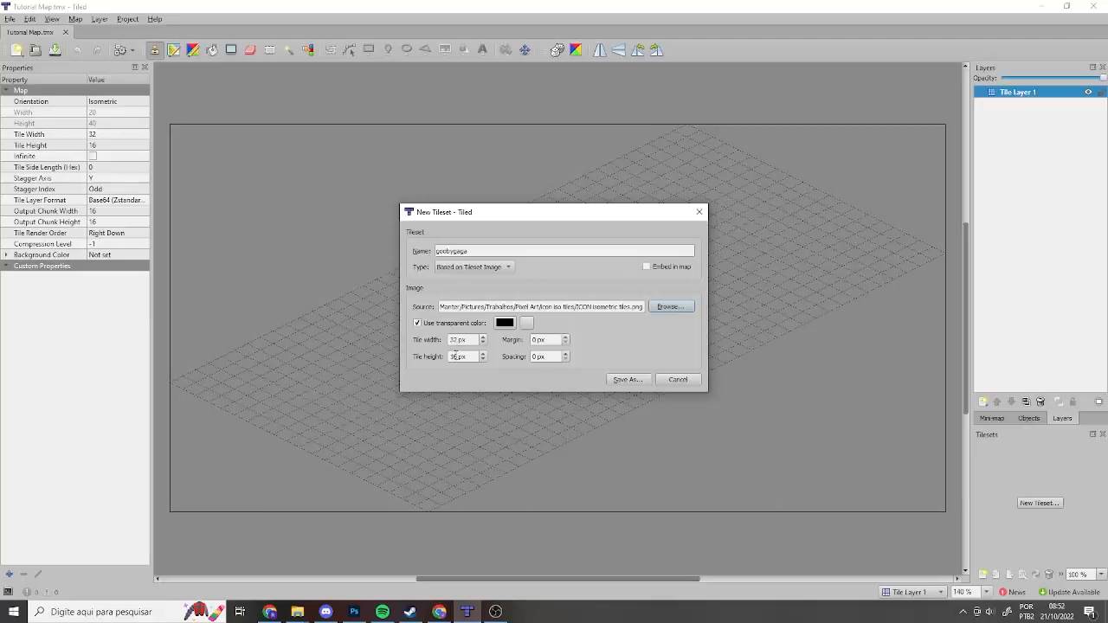
{"action": "left_click", "coordinate": [458, 356]}
{"action": "type", "text": "32"}
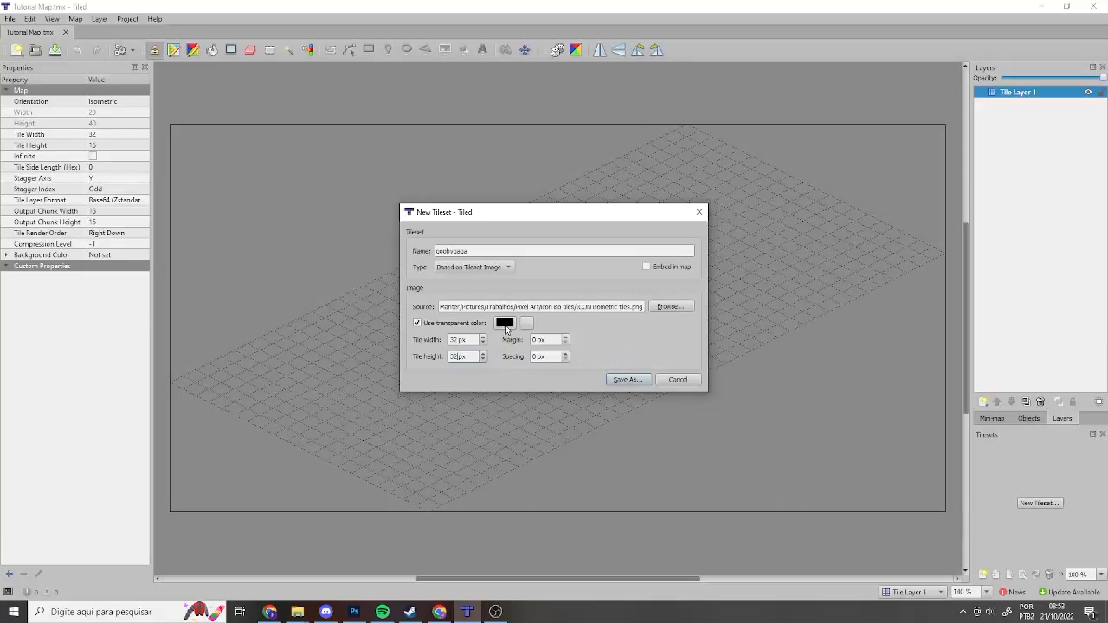
Step: Set the tileset's transparent colour to black (#000000), sampling it from the empty background of the tileset image
{"action": "left_click", "coordinate": [506, 326]}
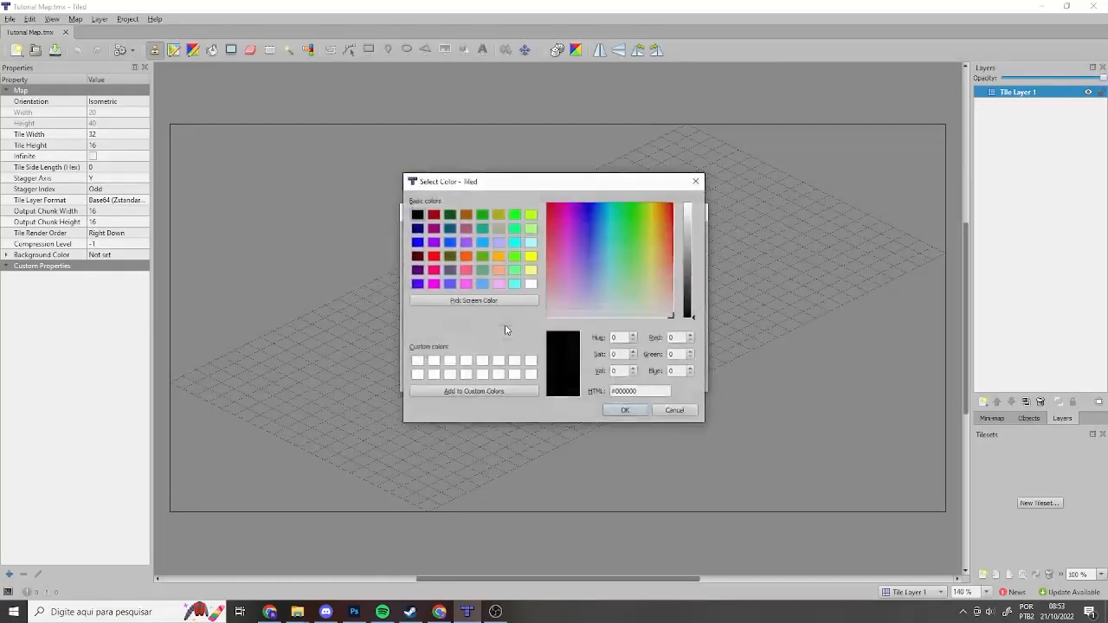
{"action": "left_click", "coordinate": [625, 412]}
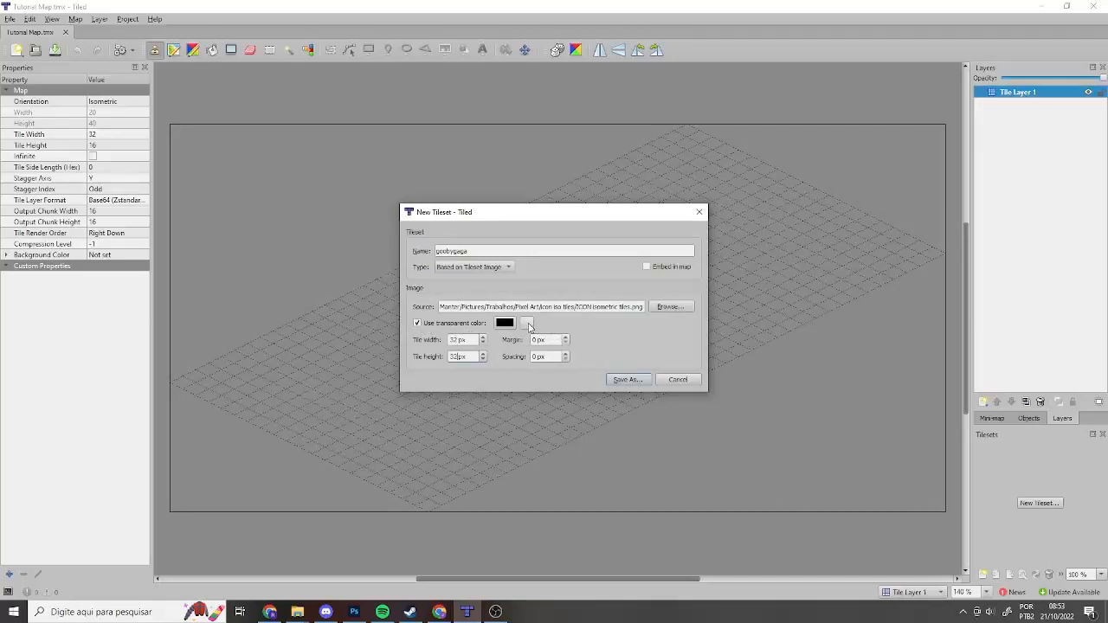
{"action": "left_click", "coordinate": [529, 324]}
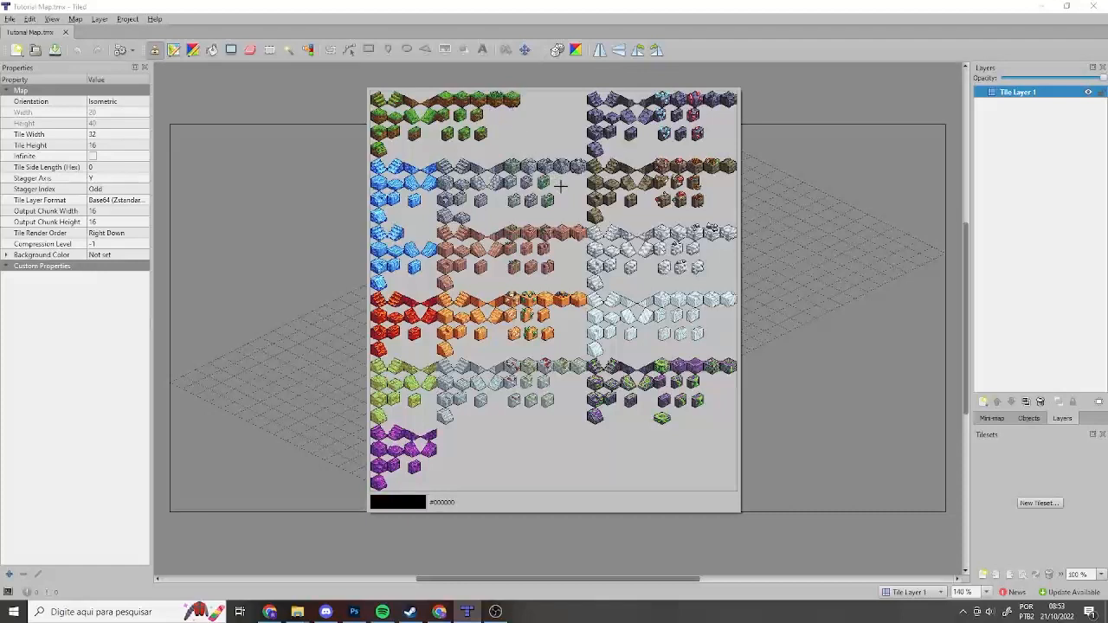
{"action": "left_click", "coordinate": [561, 186]}
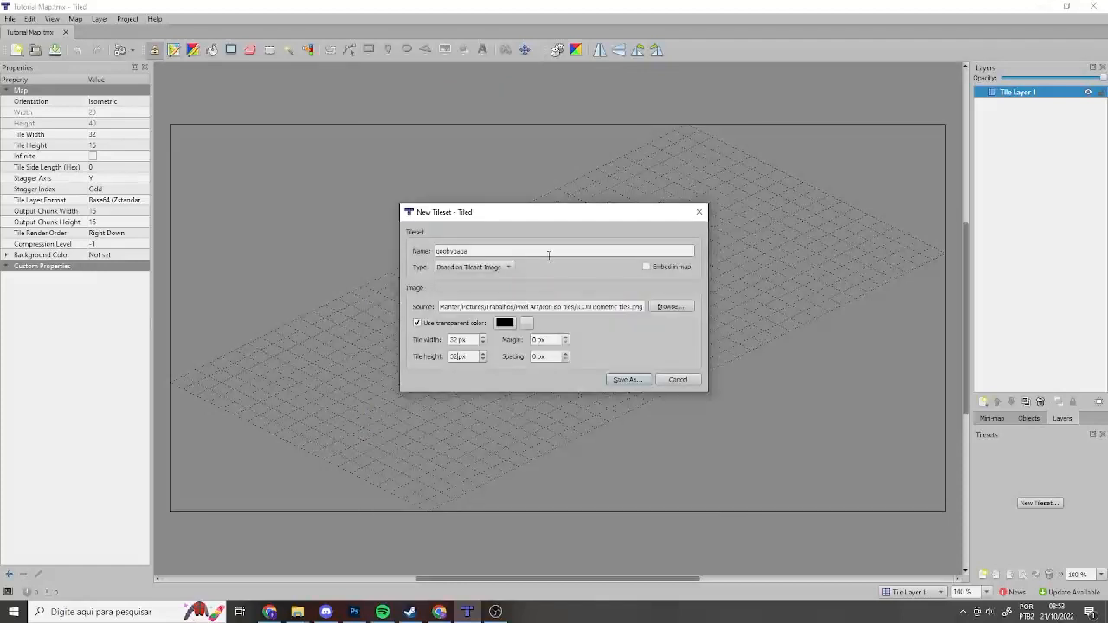
Step: Save the new tileset as goobygaga.tsx in the icon iso tiles folder
{"action": "left_click", "coordinate": [631, 380]}
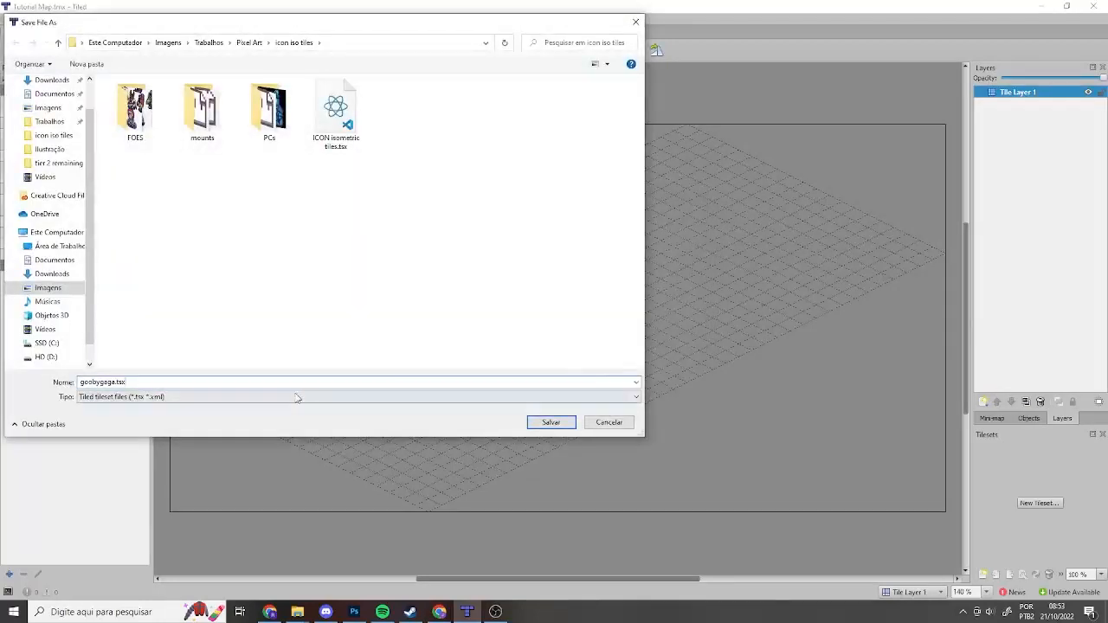
{"action": "double_click", "coordinate": [122, 383]}
{"action": "left_click", "coordinate": [565, 422]}
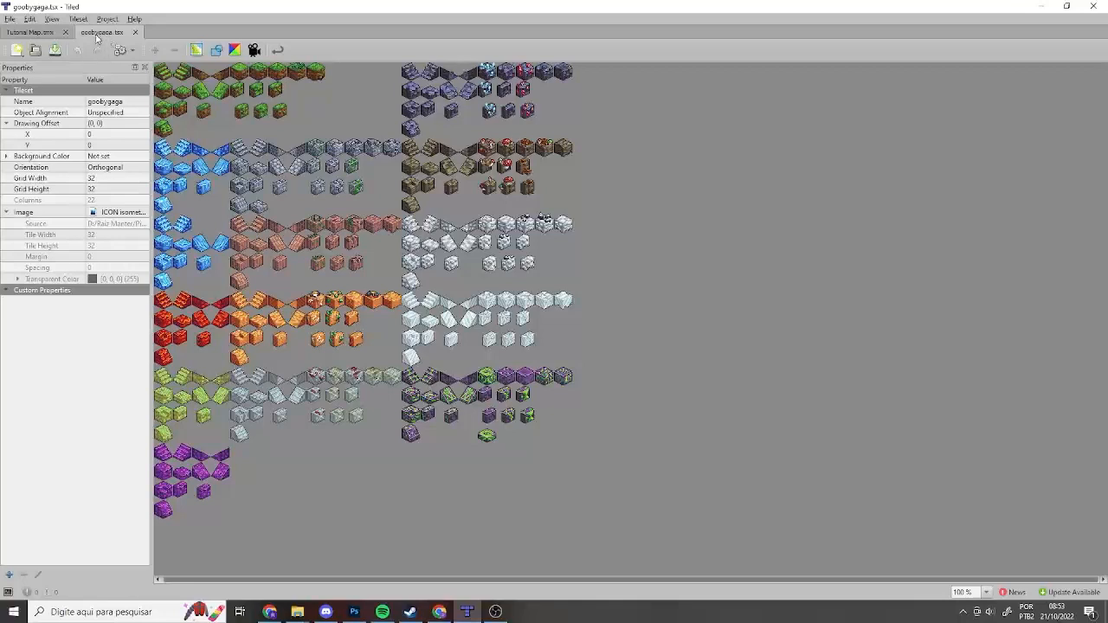
Step: Return to Tutorial Map and paint a small platform of full grass block tiles near the grid's left corner
{"action": "left_click", "coordinate": [35, 32]}
{"action": "scroll", "coordinate": [926, 457], "scroll_direction": "down", "scroll_amount": 3}
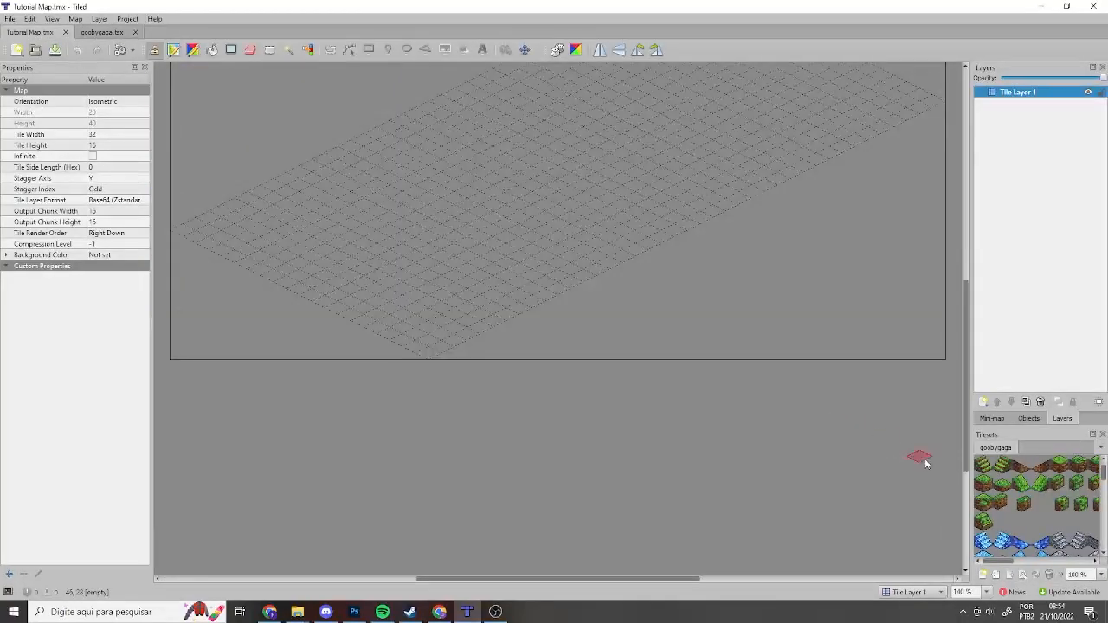
{"action": "scroll", "coordinate": [849, 416], "scroll_direction": "up", "scroll_amount": 3}
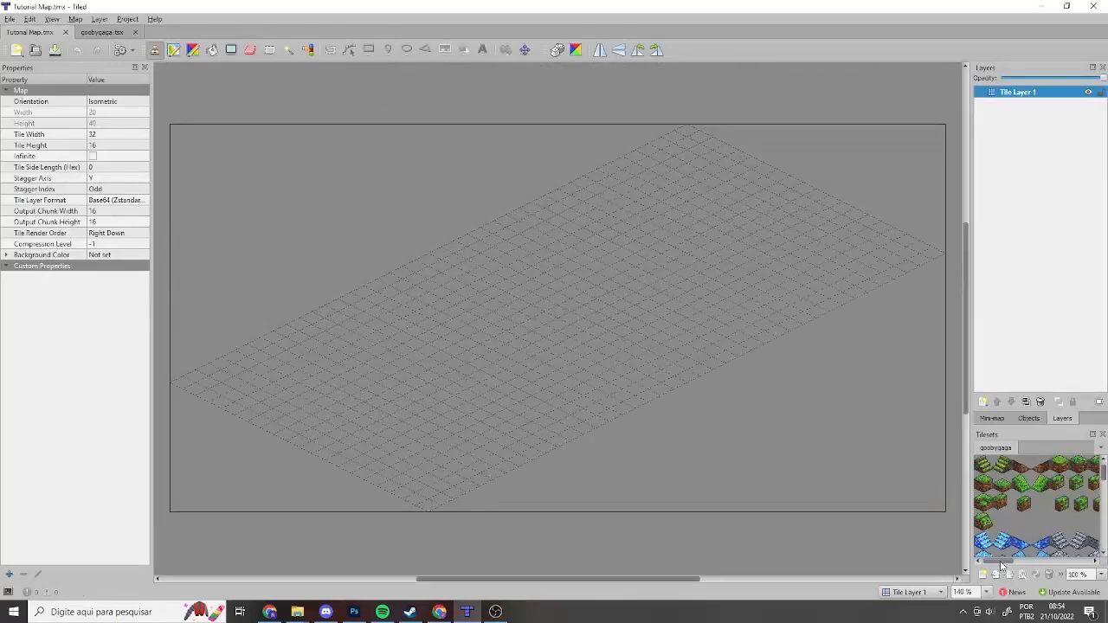
{"action": "mouse_move", "coordinate": [1001, 563]}
{"action": "left_mouse_down"}
{"action": "mouse_move", "coordinate": [1026, 563]}
{"action": "mouse_move", "coordinate": [996, 563]}
{"action": "left_mouse_up"}
{"action": "scroll", "coordinate": [988, 487], "scroll_direction": "down", "scroll_amount": 5}
{"action": "scroll", "coordinate": [988, 487], "scroll_direction": "up", "scroll_amount": 5}
{"action": "left_click_drag", "start_coordinate": [999, 563], "coordinate": [977, 563]}
{"action": "left_click", "coordinate": [984, 484]}
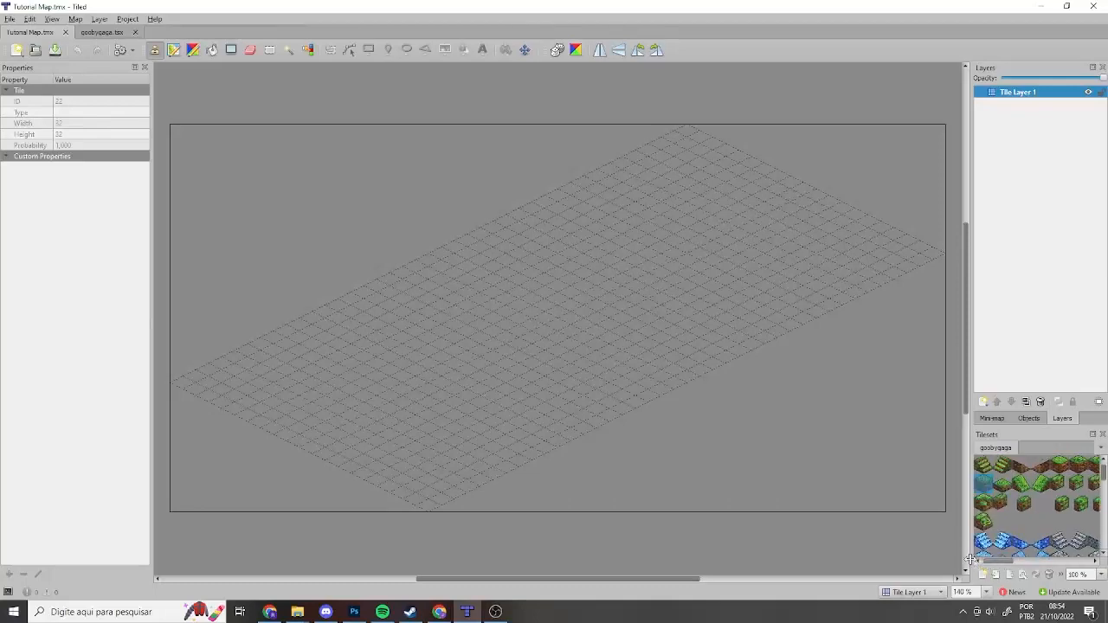
{"action": "mouse_move", "coordinate": [330, 336]}
{"action": "left_mouse_down"}
{"action": "mouse_move", "coordinate": [274, 365]}
{"action": "mouse_move", "coordinate": [331, 347]}
{"action": "left_mouse_up"}
Step: Place two reddish brick stair tiles along the lower-right edge of the grass platform
{"action": "scroll", "coordinate": [1017, 530], "scroll_direction": "down", "scroll_amount": 2}
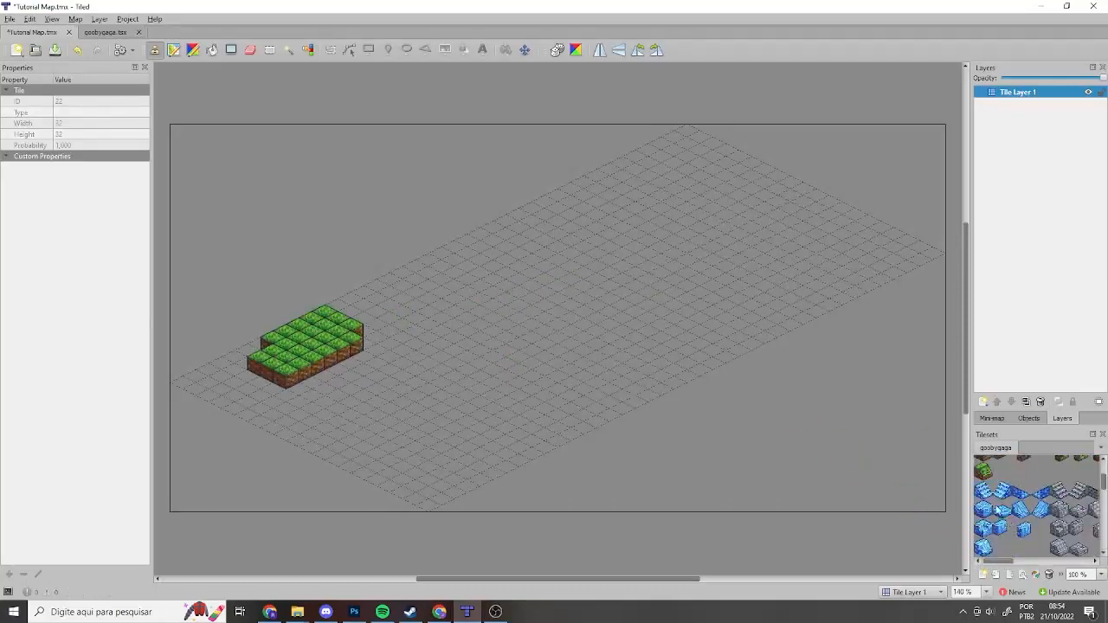
{"action": "scroll", "coordinate": [1031, 521], "scroll_direction": "down", "scroll_amount": 3}
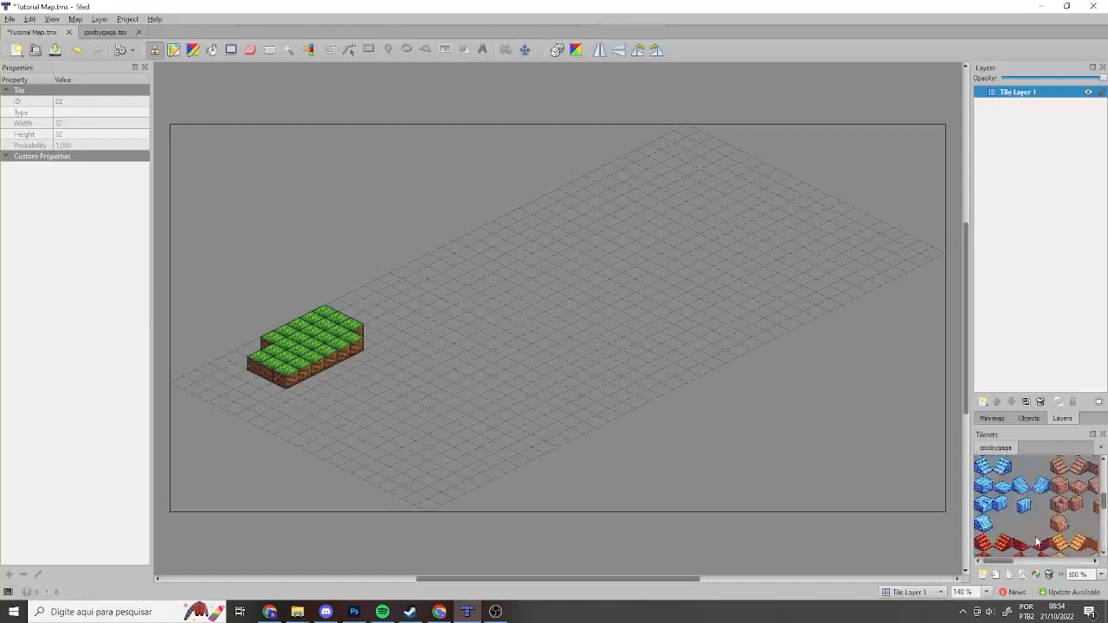
{"action": "scroll", "coordinate": [1037, 542], "scroll_direction": "up", "scroll_amount": 2}
{"action": "left_click", "coordinate": [1062, 514]}
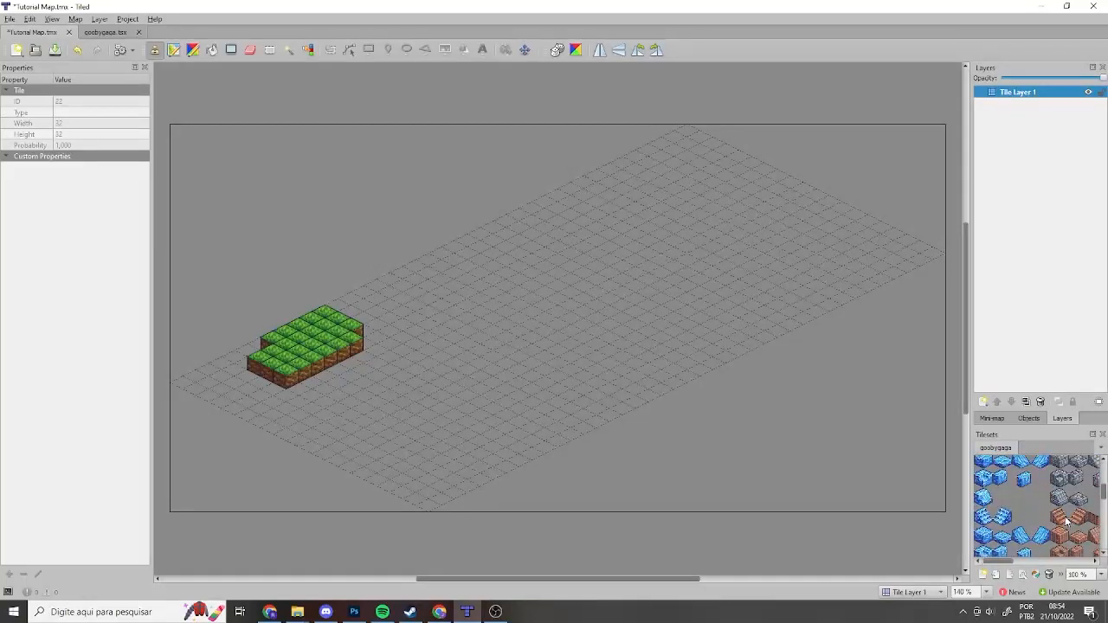
{"action": "left_click", "coordinate": [357, 350]}
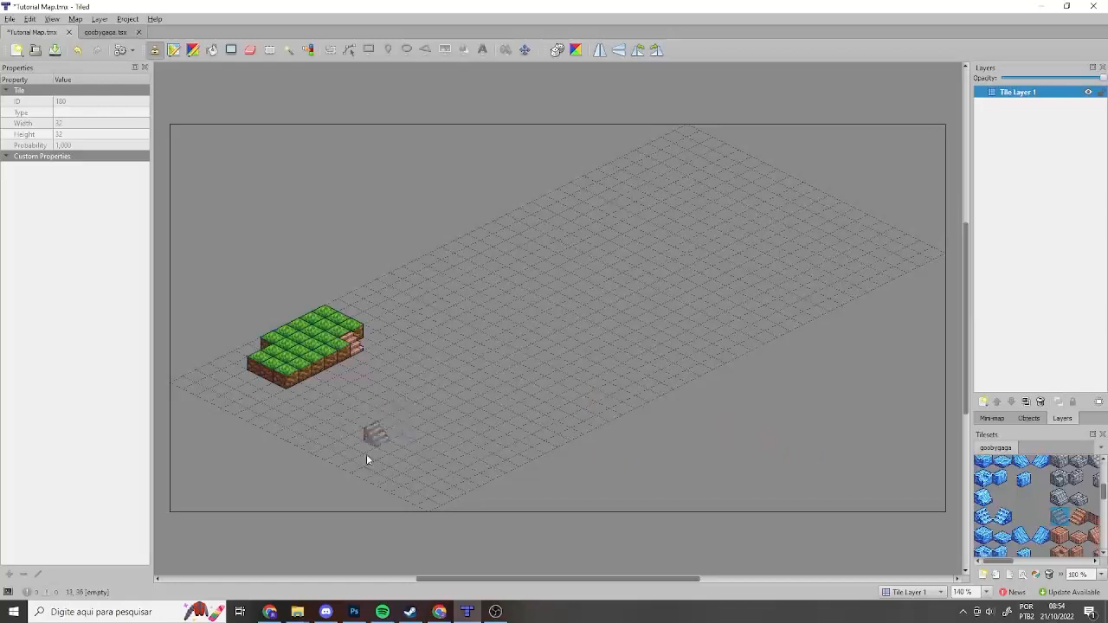
{"action": "scroll", "coordinate": [410, 373], "scroll_direction": "down", "scroll_amount": 1}
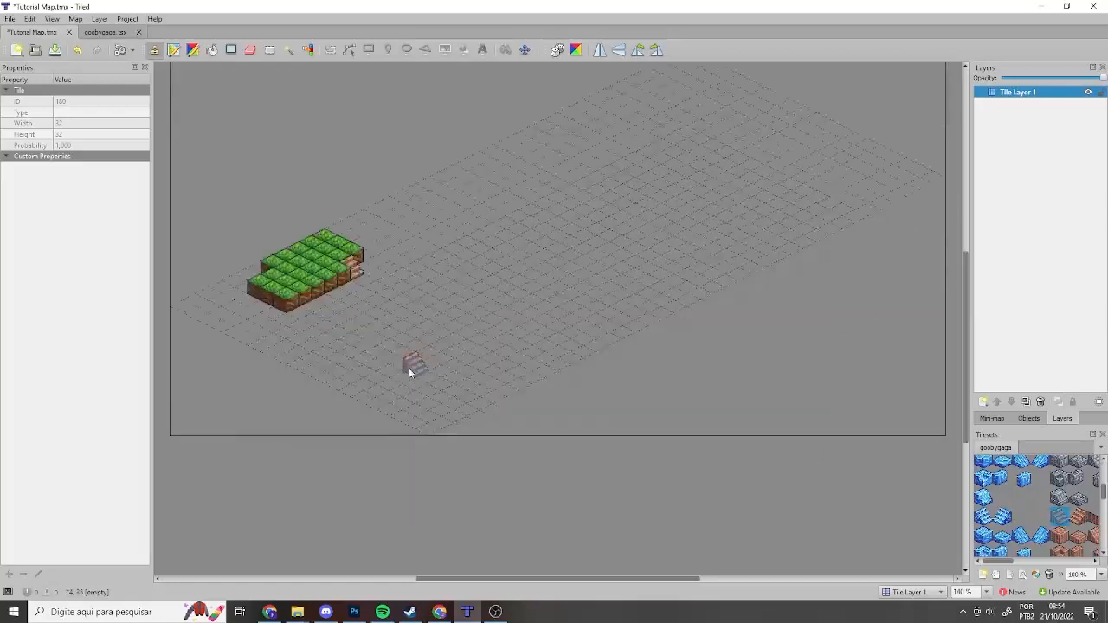
{"action": "scroll", "coordinate": [410, 372], "scroll_direction": "up", "scroll_amount": 1}
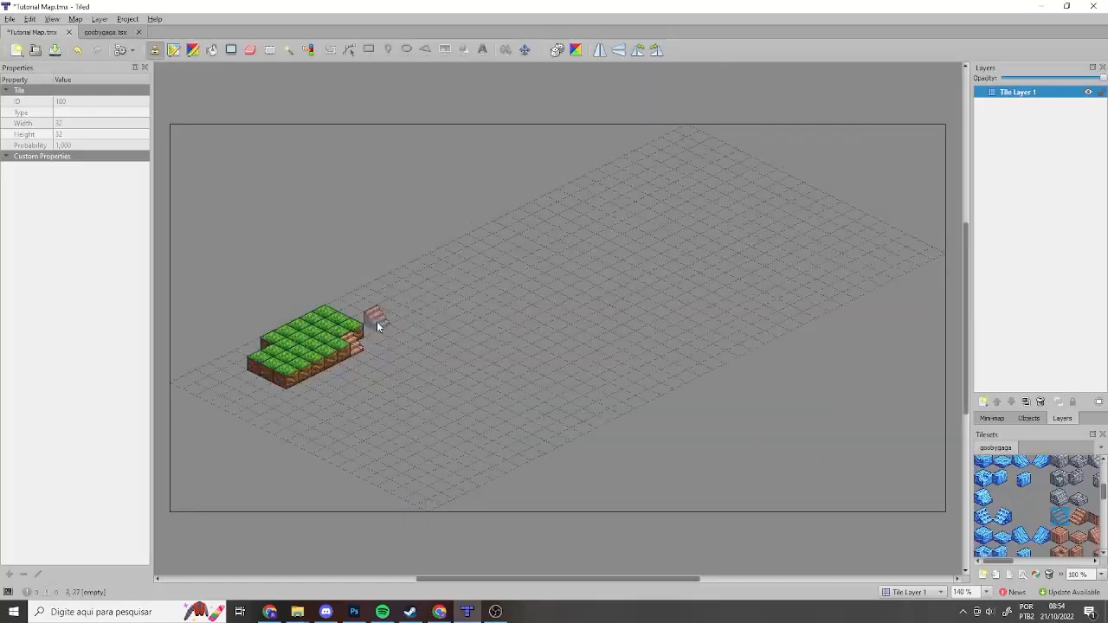
{"action": "left_click", "coordinate": [317, 386]}
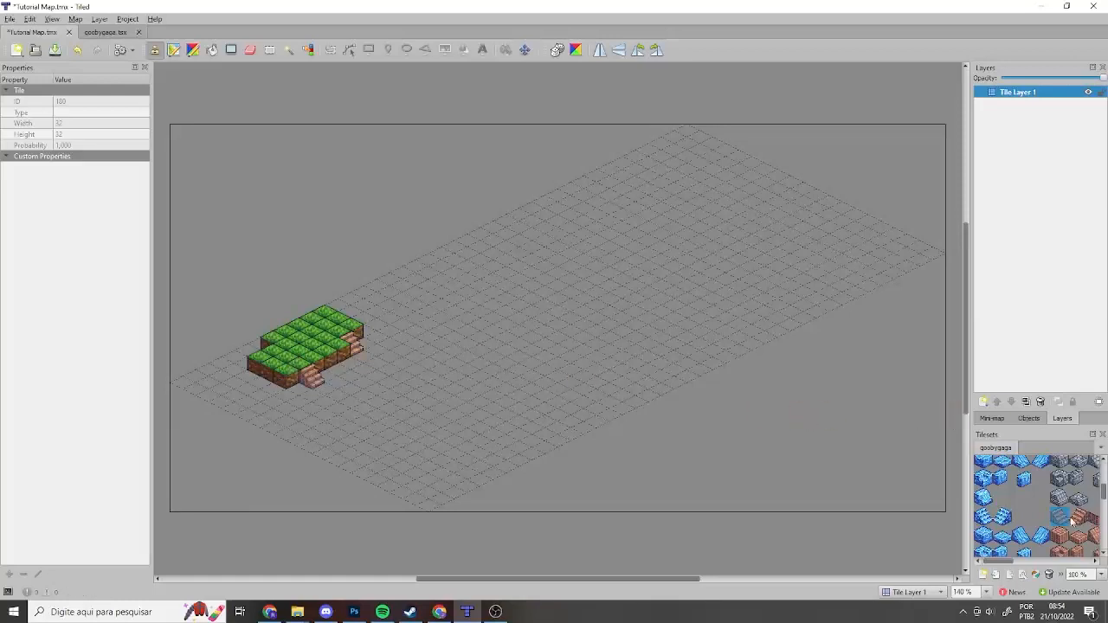
Step: Add a blue water slope between the platform's two stairs and extend it with two water blocks across the grass
{"action": "left_click", "coordinate": [1021, 537]}
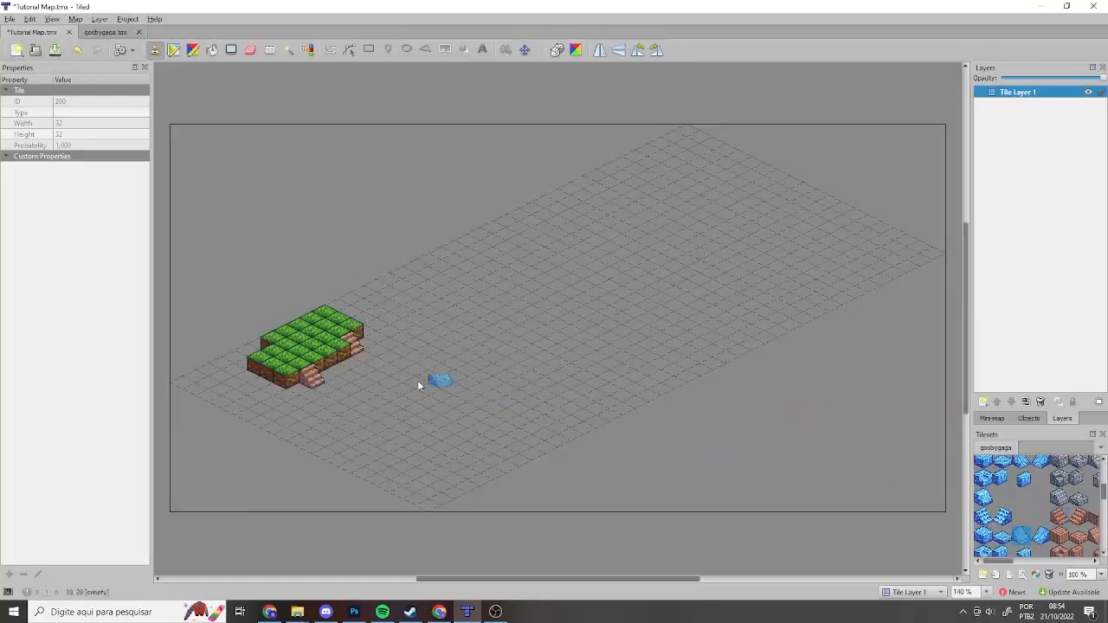
{"action": "left_click", "coordinate": [336, 368]}
{"action": "scroll", "coordinate": [1015, 539], "scroll_direction": "up", "scroll_amount": 4}
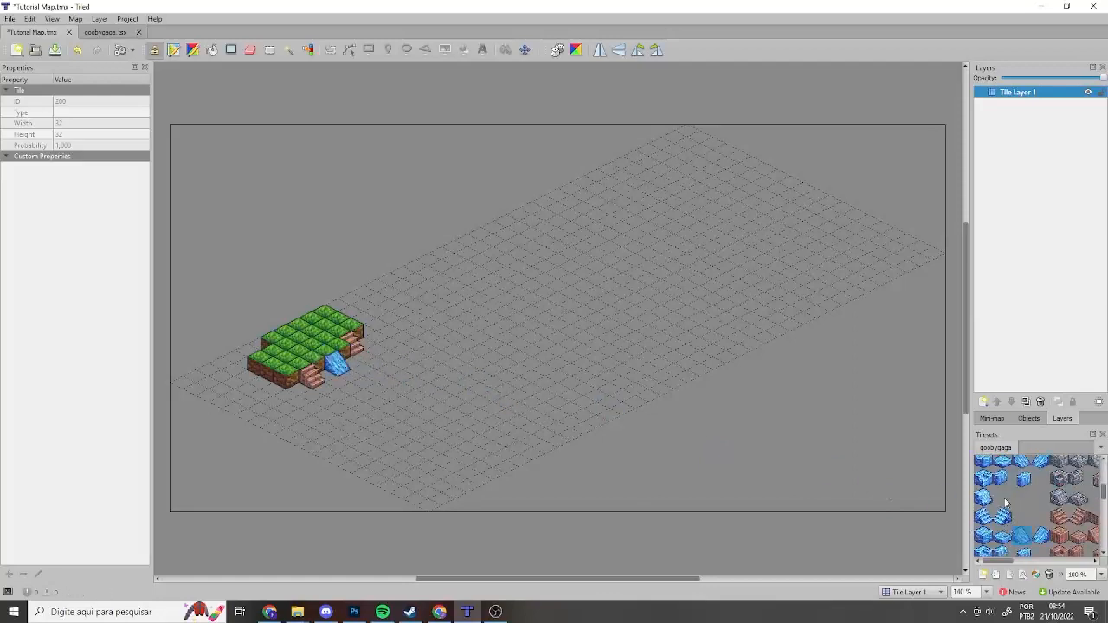
{"action": "left_click", "coordinate": [985, 518]}
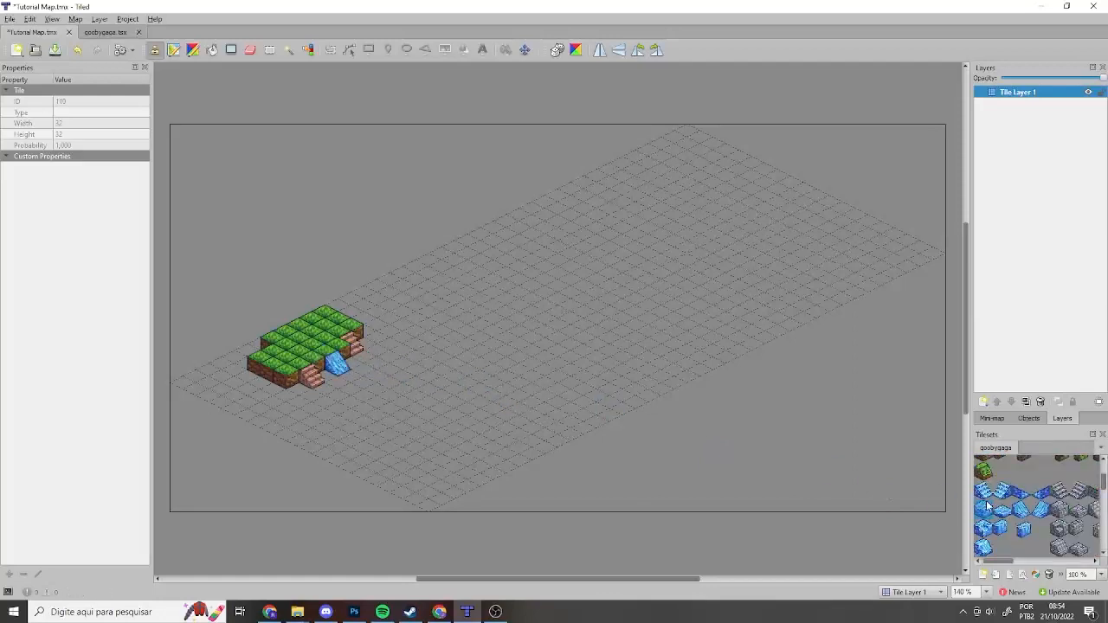
{"action": "left_click", "coordinate": [314, 359]}
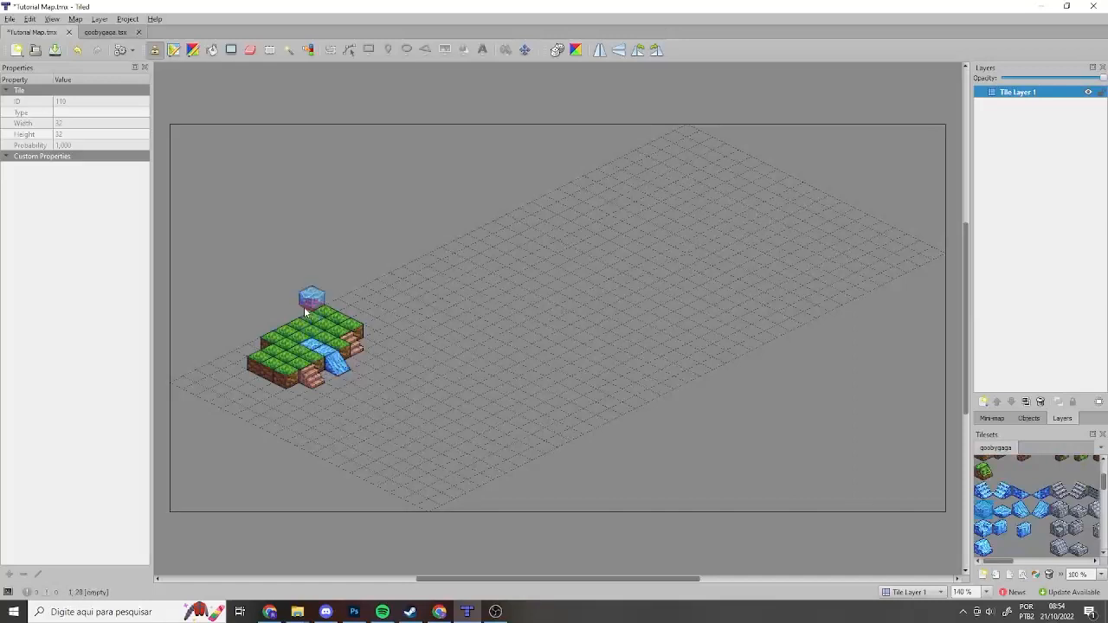
{"action": "left_click", "coordinate": [299, 351]}
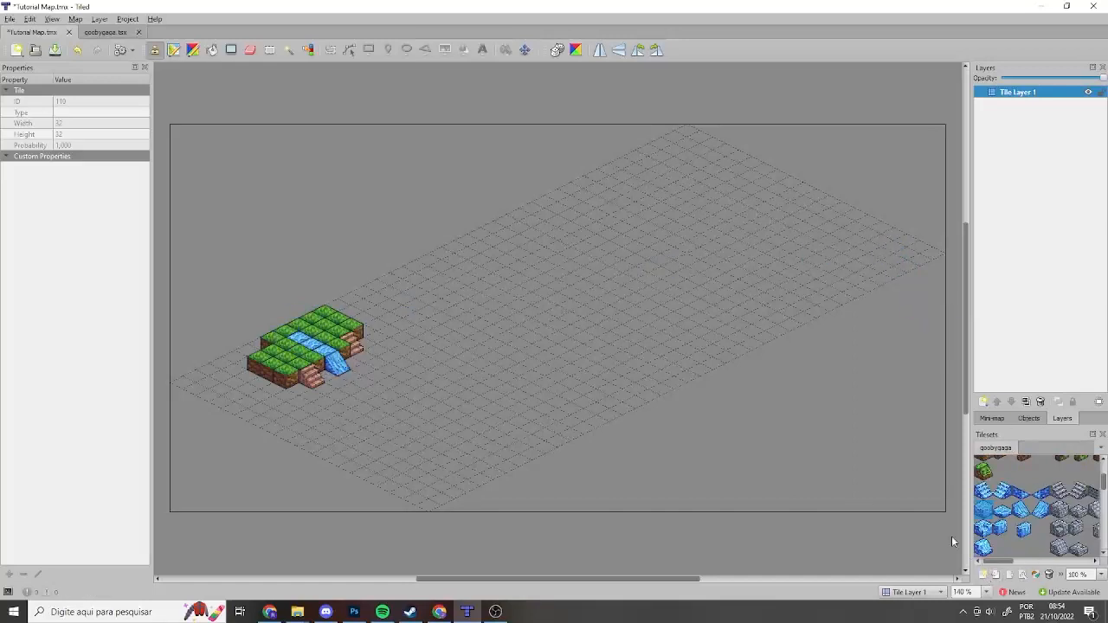
Step: Create a new tileset based on the image ICON isometric tiles.png, with black as the transparent colour
{"action": "left_click", "coordinate": [984, 575]}
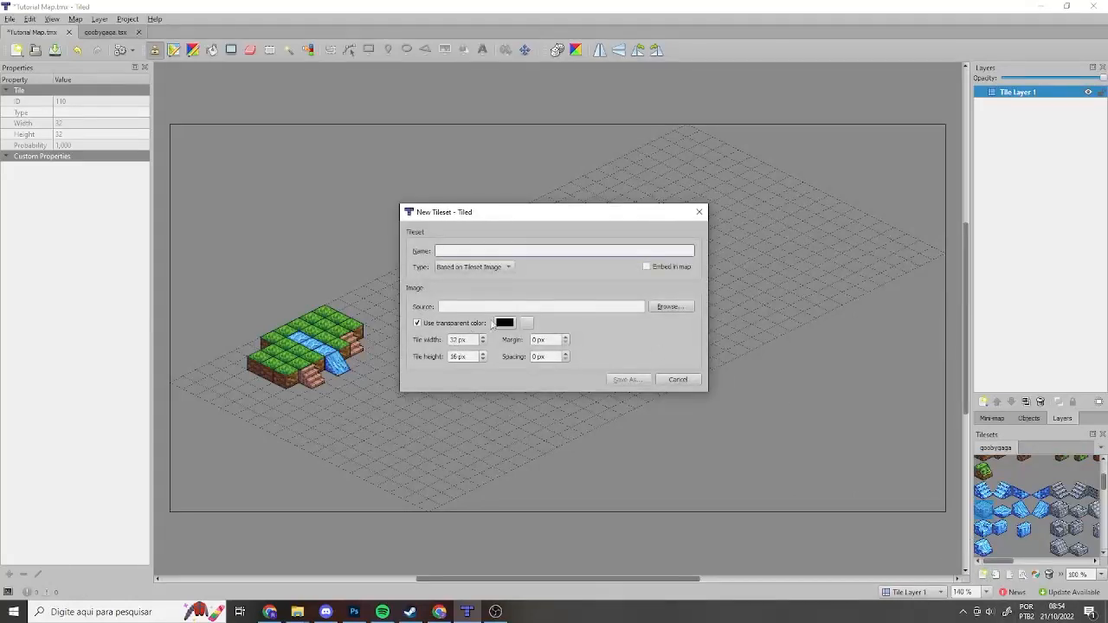
{"action": "left_click", "coordinate": [670, 308]}
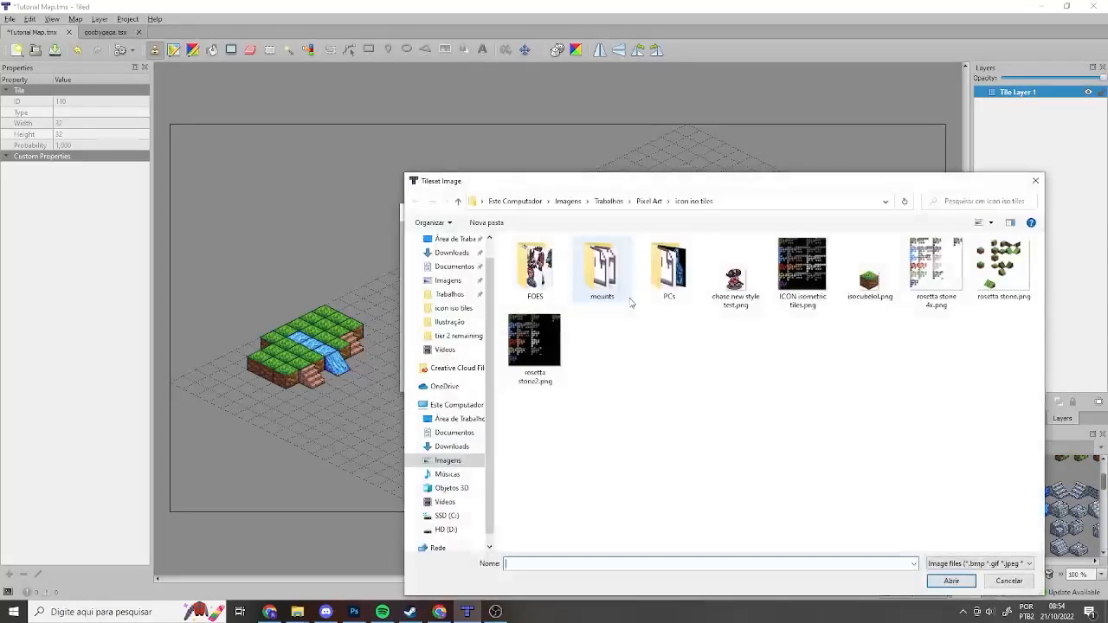
{"action": "double_click", "coordinate": [798, 288]}
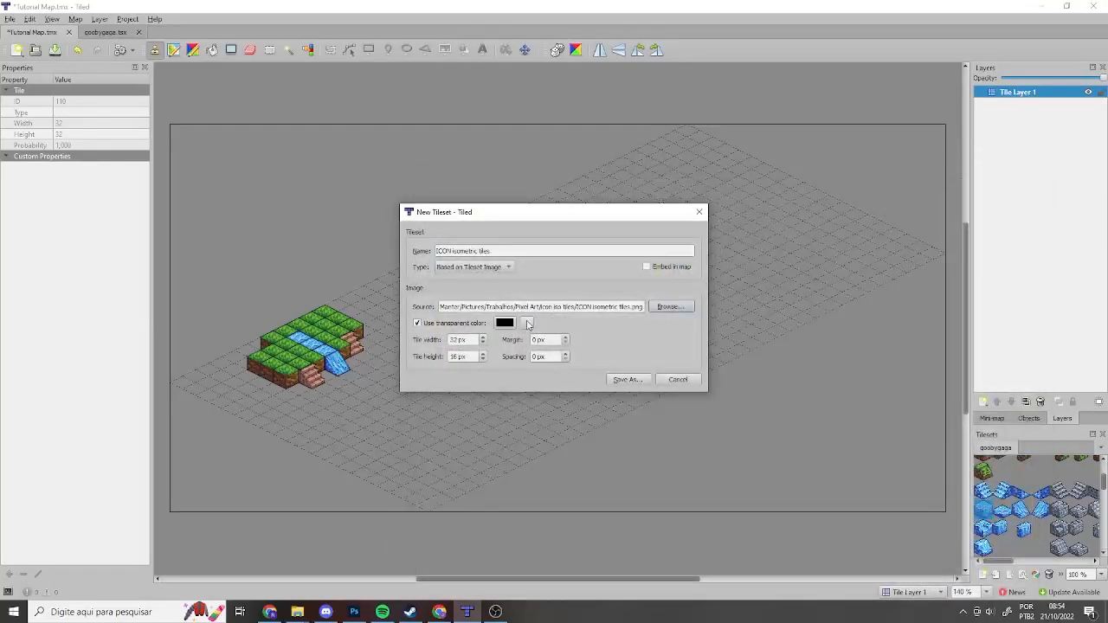
{"action": "left_click", "coordinate": [527, 323]}
{"action": "left_click", "coordinate": [569, 330]}
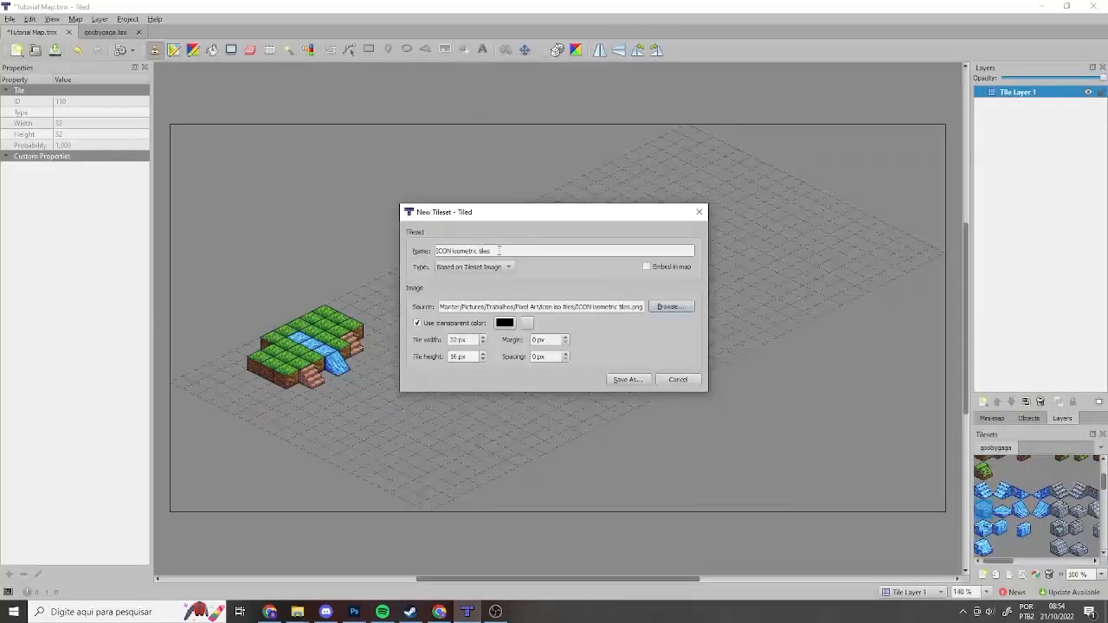
Step: Name the tileset "wrong tileset" and save it as wrong tileset.tsx in the icon iso tiles folder
{"action": "type", "text": "wre"}
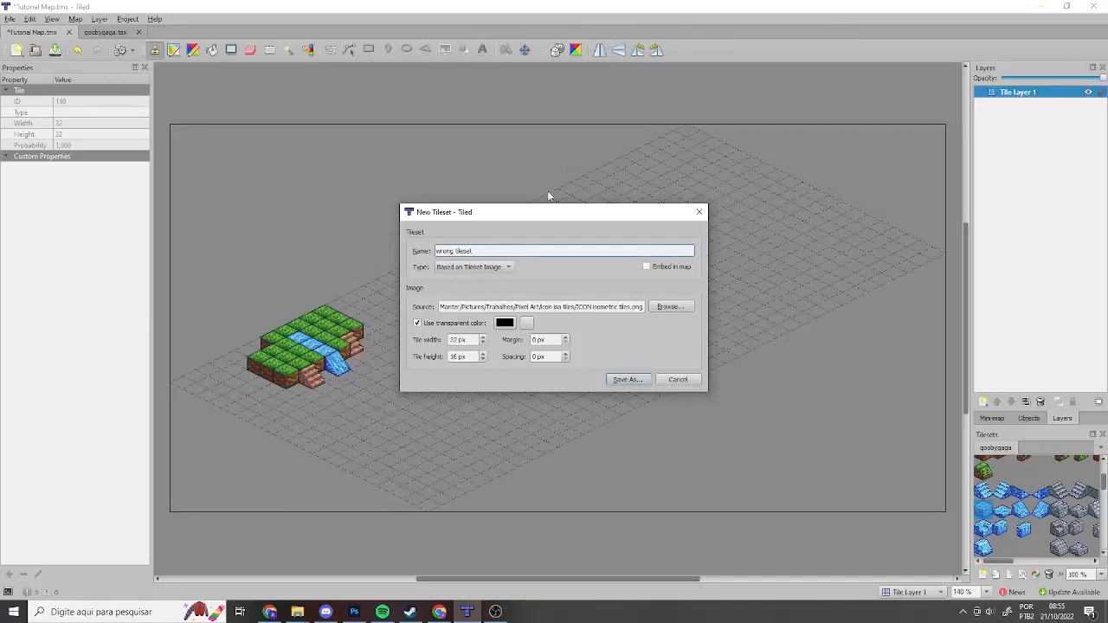
{"action": "left_click", "coordinate": [628, 379]}
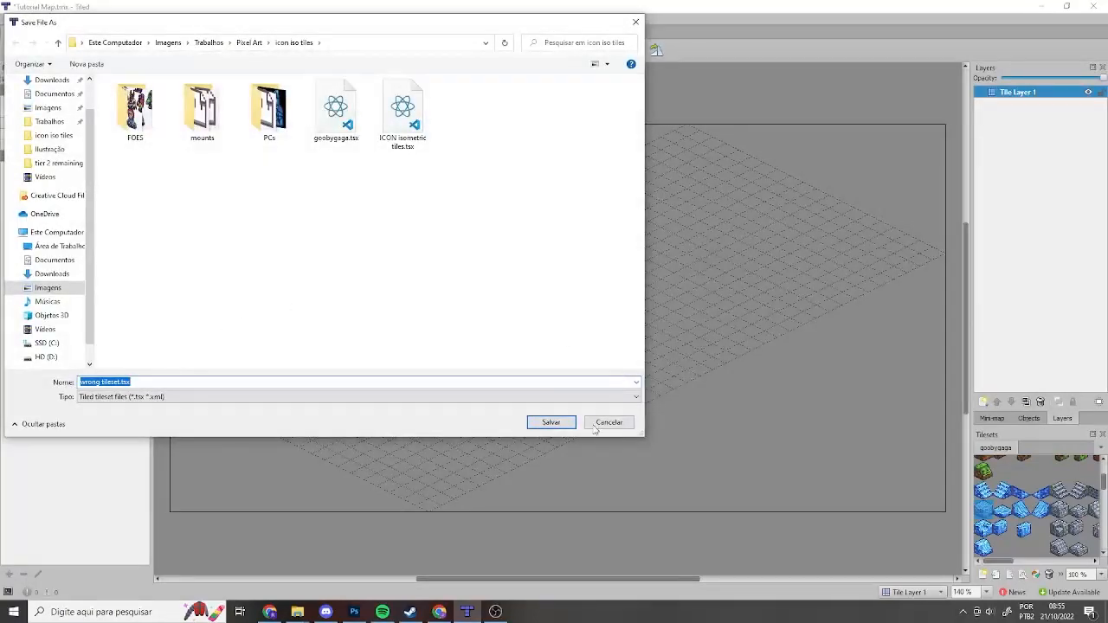
{"action": "left_click", "coordinate": [554, 422]}
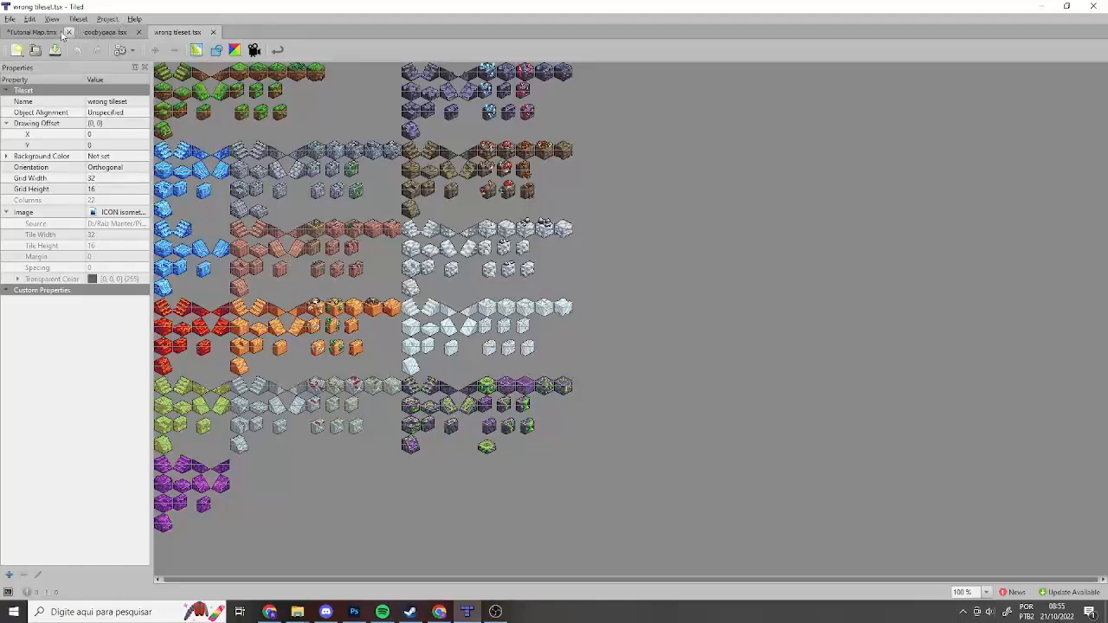
Step: Try painting the wrong tileset's grass block tile across the middle of Tutorial Map, and undo the painting
{"action": "left_click", "coordinate": [54, 32]}
{"action": "left_click", "coordinate": [1043, 447]}
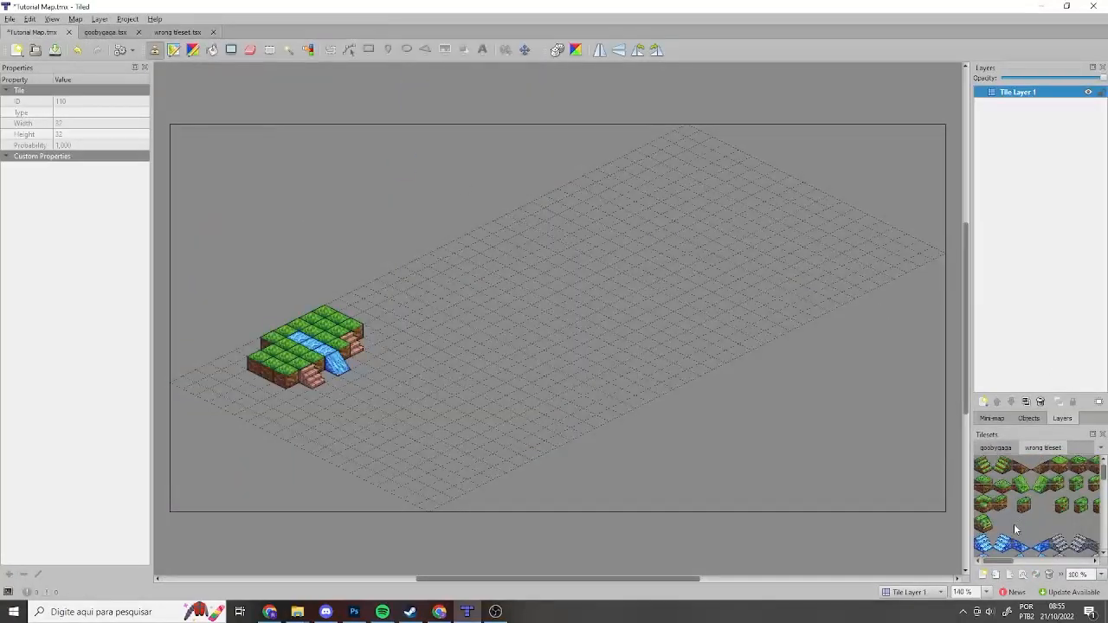
{"action": "scroll", "coordinate": [1016, 530], "scroll_direction": "down", "scroll_amount": 1}
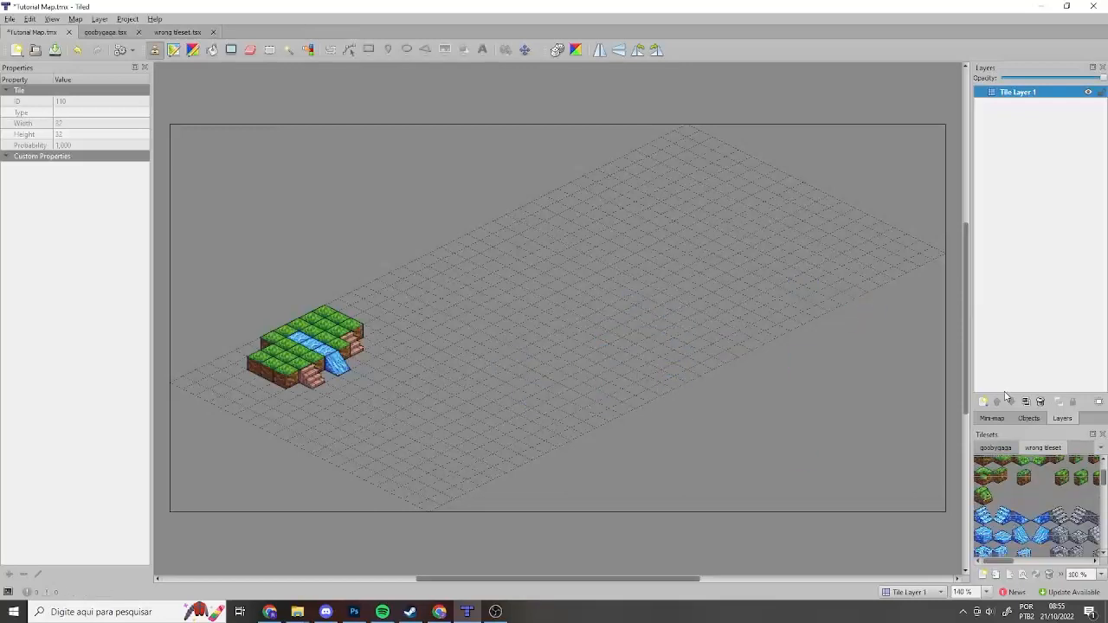
{"action": "scroll", "coordinate": [920, 440], "scroll_direction": "down", "scroll_amount": 1}
{"action": "scroll", "coordinate": [999, 481], "scroll_direction": "up", "scroll_amount": 1}
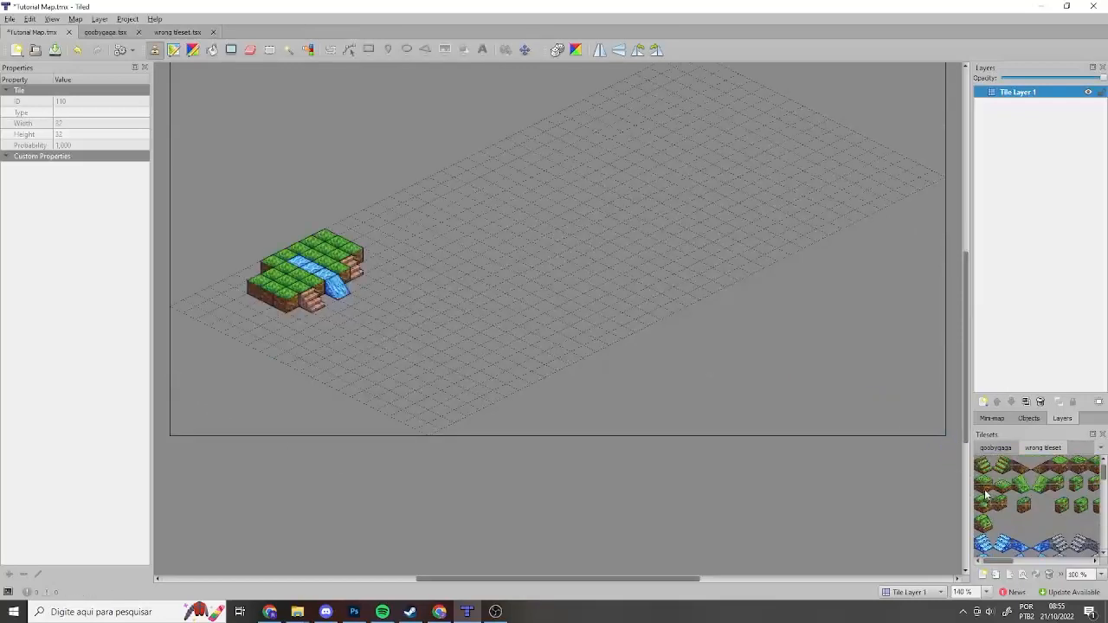
{"action": "left_click", "coordinate": [982, 487]}
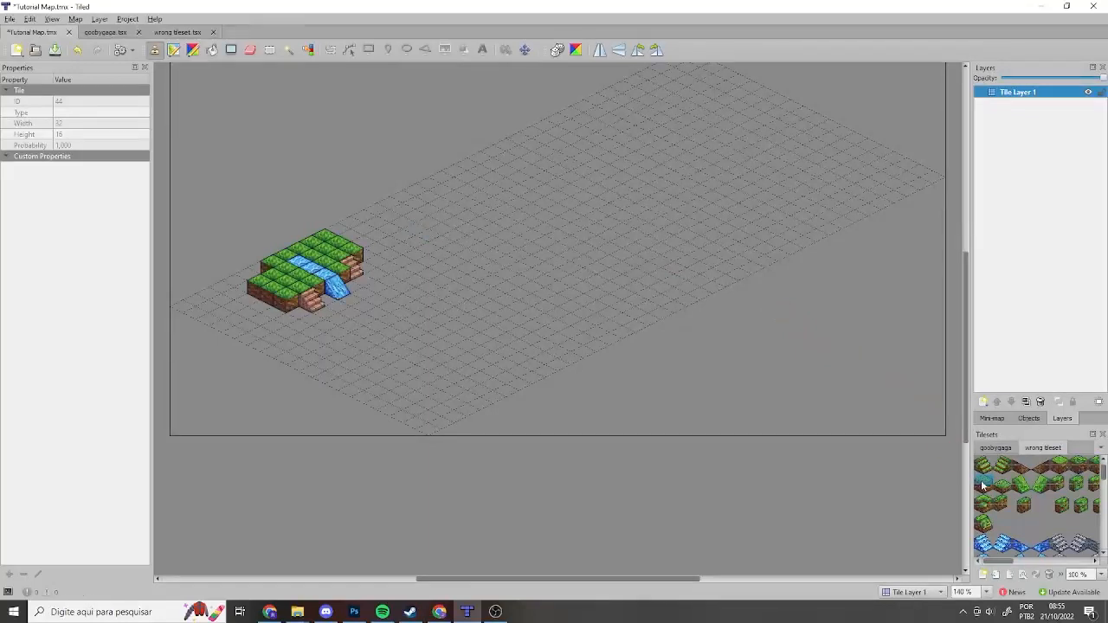
{"action": "left_click", "coordinate": [985, 489]}
{"action": "mouse_move", "coordinate": [500, 194]}
{"action": "left_mouse_down"}
{"action": "mouse_move", "coordinate": [542, 208]}
{"action": "mouse_move", "coordinate": [474, 253]}
{"action": "mouse_move", "coordinate": [594, 217]}
{"action": "mouse_move", "coordinate": [523, 318]}
{"action": "mouse_move", "coordinate": [565, 342]}
{"action": "mouse_move", "coordinate": [648, 197]}
{"action": "mouse_move", "coordinate": [459, 241]}
{"action": "mouse_move", "coordinate": [579, 190]}
{"action": "mouse_move", "coordinate": [433, 311]}
{"action": "mouse_move", "coordinate": [684, 141]}
{"action": "mouse_move", "coordinate": [633, 198]}
{"action": "mouse_move", "coordinate": [729, 176]}
{"action": "left_mouse_up"}
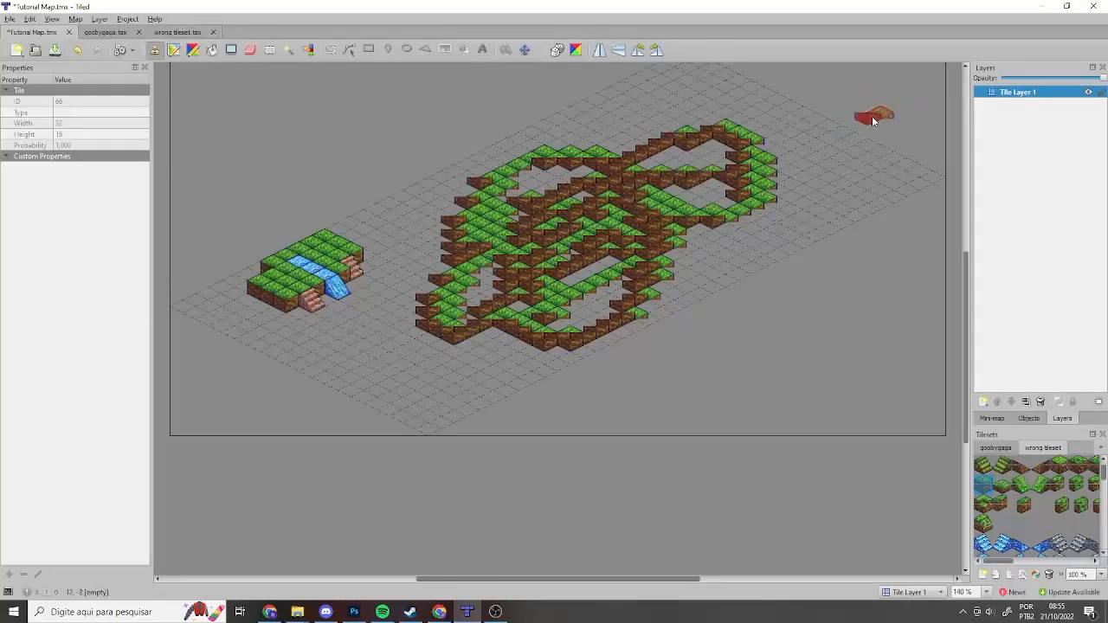
{"action": "key", "text": "ctrl+z"}
Step: Paint winding paths of the goobygaga tileset's full grass block across the middle of the map
{"action": "scroll", "coordinate": [998, 489], "scroll_direction": "down", "scroll_amount": 2}
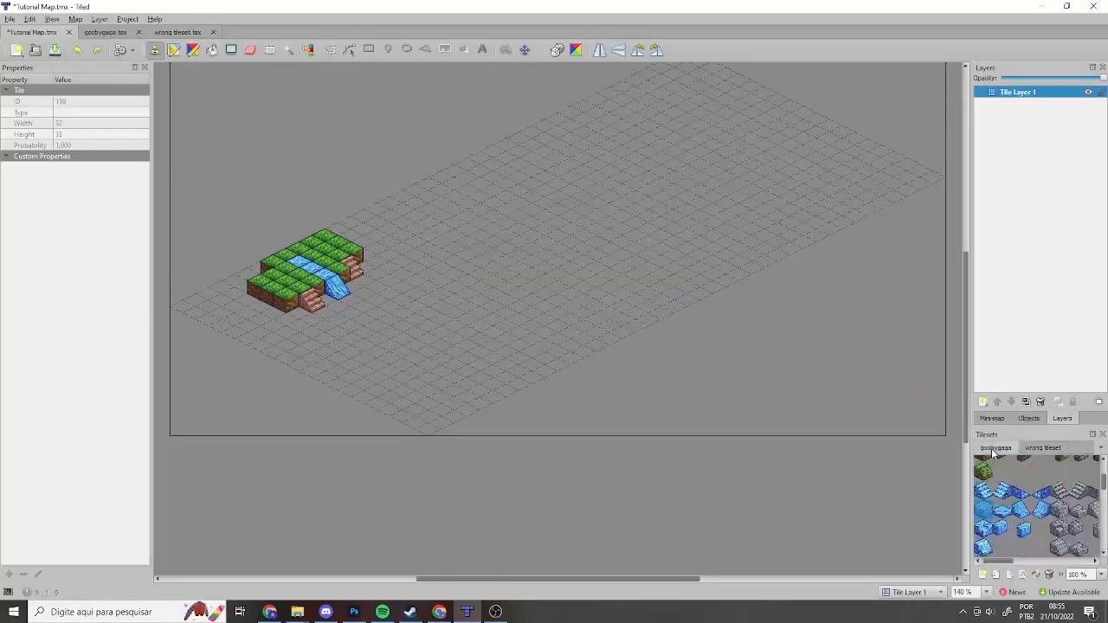
{"action": "scroll", "coordinate": [998, 489], "scroll_direction": "up", "scroll_amount": 2}
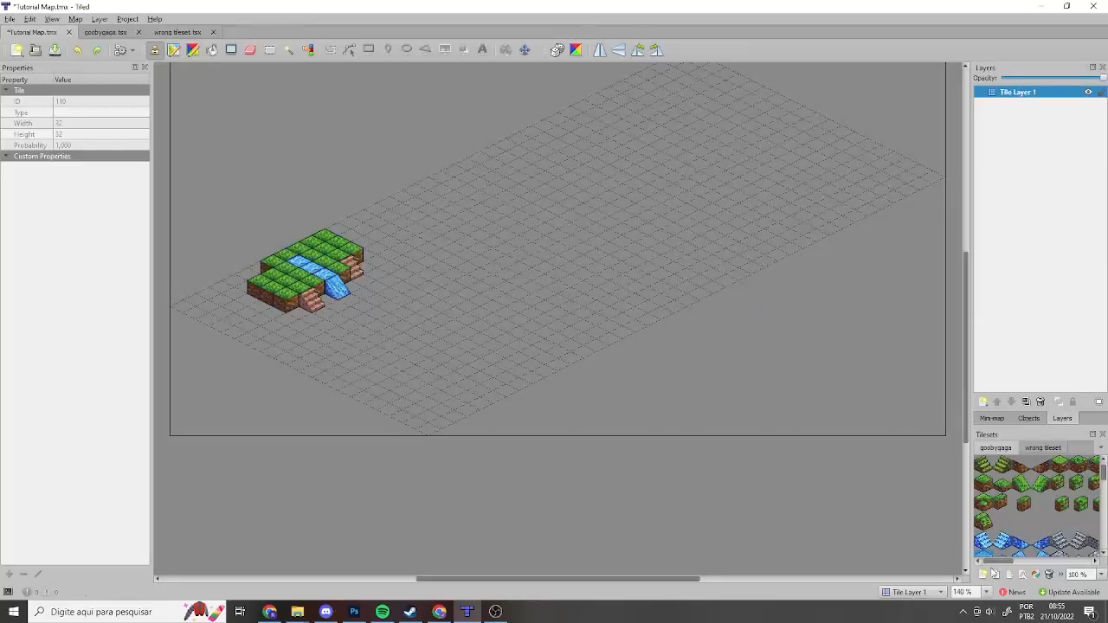
{"action": "mouse_move", "coordinate": [1001, 565]}
{"action": "left_mouse_down"}
{"action": "mouse_move", "coordinate": [1020, 561]}
{"action": "mouse_move", "coordinate": [992, 564]}
{"action": "left_mouse_up"}
{"action": "left_click", "coordinate": [1065, 465]}
{"action": "mouse_move", "coordinate": [440, 195]}
{"action": "left_mouse_down"}
{"action": "mouse_move", "coordinate": [429, 278]}
{"action": "mouse_move", "coordinate": [555, 185]}
{"action": "mouse_move", "coordinate": [530, 189]}
{"action": "left_mouse_up"}
{"action": "mouse_move", "coordinate": [612, 139]}
{"action": "left_mouse_down"}
{"action": "mouse_move", "coordinate": [620, 164]}
{"action": "mouse_move", "coordinate": [541, 269]}
{"action": "mouse_move", "coordinate": [428, 349]}
{"action": "mouse_move", "coordinate": [610, 303]}
{"action": "mouse_move", "coordinate": [563, 276]}
{"action": "mouse_move", "coordinate": [676, 252]}
{"action": "mouse_move", "coordinate": [657, 194]}
{"action": "left_mouse_up"}
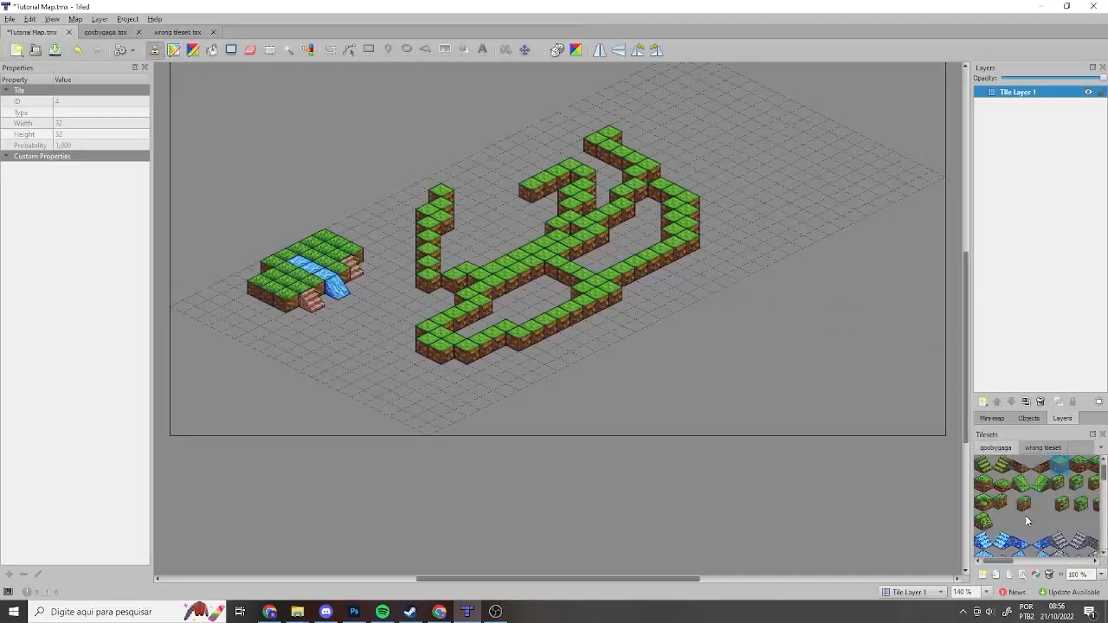
Step: Paint a large patch of grey stone blocks over the lower-left end of the grass paths
{"action": "mouse_move", "coordinate": [1004, 562]}
{"action": "left_mouse_down"}
{"action": "mouse_move", "coordinate": [1049, 562]}
{"action": "mouse_move", "coordinate": [1008, 548]}
{"action": "left_mouse_up"}
{"action": "scroll", "coordinate": [1039, 555], "scroll_direction": "down", "scroll_amount": 2}
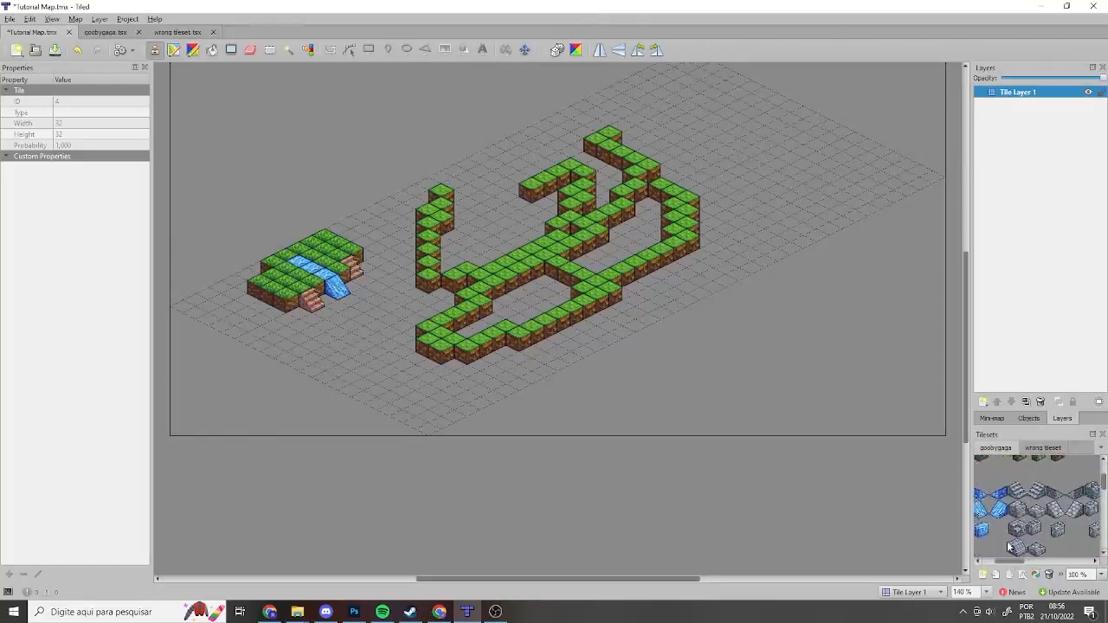
{"action": "left_click", "coordinate": [1017, 510]}
{"action": "mouse_move", "coordinate": [483, 316]}
{"action": "left_mouse_down"}
{"action": "mouse_move", "coordinate": [444, 336]}
{"action": "mouse_move", "coordinate": [433, 312]}
{"action": "mouse_move", "coordinate": [461, 294]}
{"action": "mouse_move", "coordinate": [489, 299]}
{"action": "mouse_move", "coordinate": [407, 286]}
{"action": "mouse_move", "coordinate": [418, 337]}
{"action": "mouse_move", "coordinate": [407, 372]}
{"action": "mouse_move", "coordinate": [528, 381]}
{"action": "mouse_move", "coordinate": [394, 394]}
{"action": "mouse_move", "coordinate": [401, 349]}
{"action": "mouse_move", "coordinate": [381, 333]}
{"action": "mouse_move", "coordinate": [415, 333]}
{"action": "mouse_move", "coordinate": [472, 381]}
{"action": "mouse_move", "coordinate": [494, 369]}
{"action": "left_mouse_up"}
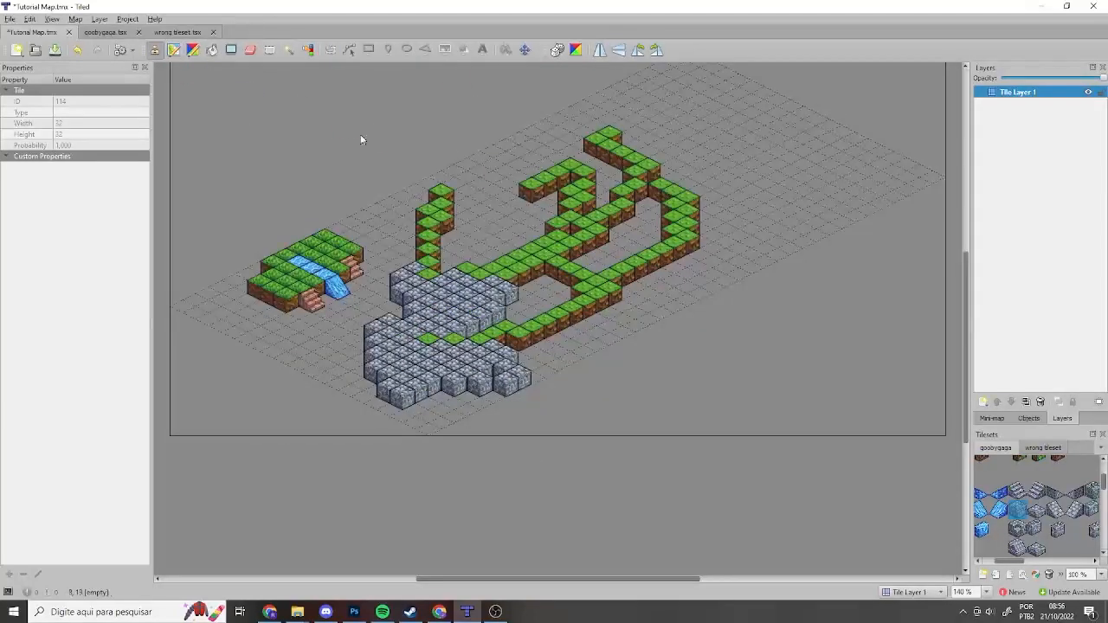
{"action": "scroll", "coordinate": [538, 207], "scroll_direction": "up", "scroll_amount": 3}
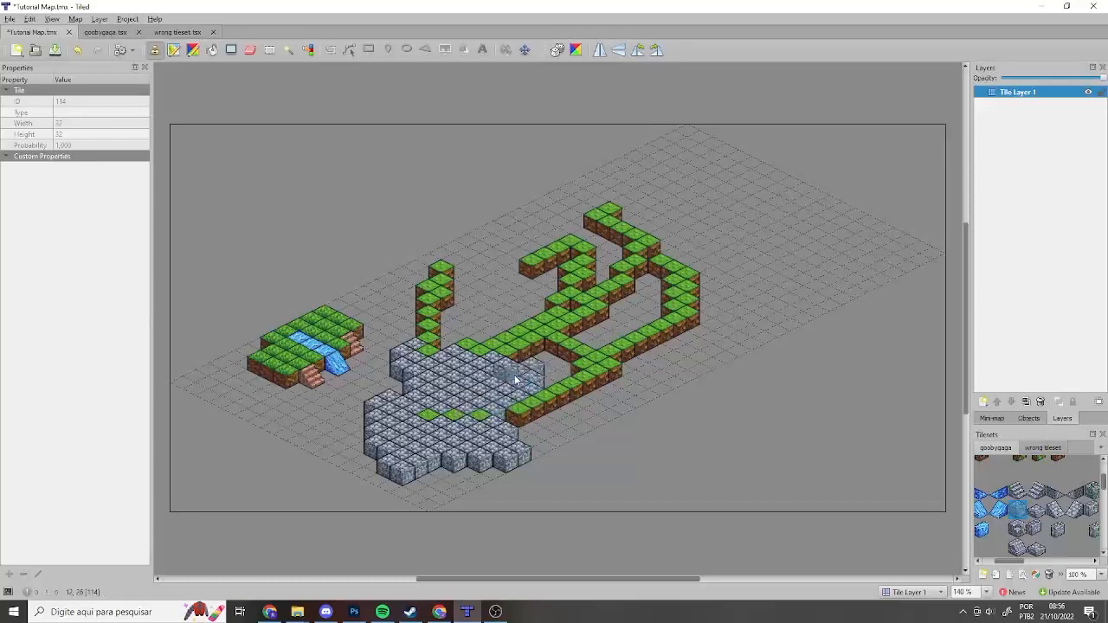
{"action": "left_click_drag", "start_coordinate": [515, 380], "coordinate": [539, 394]}
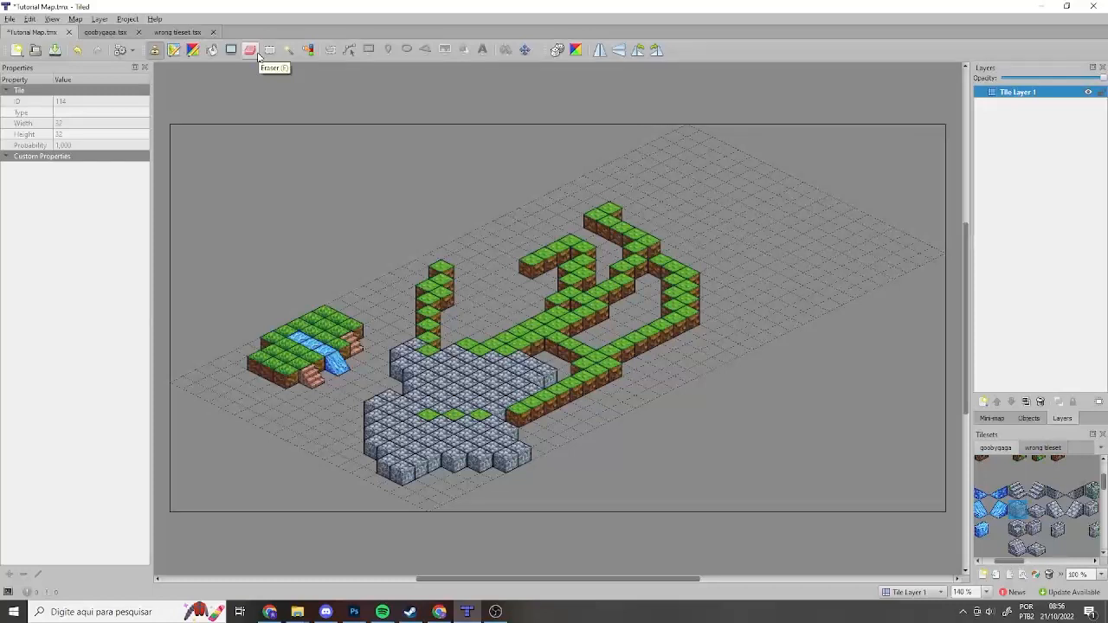
Step: Erase freehand streaks of tiles through the stone patch and the adjoining grass paths
{"action": "left_click", "coordinate": [258, 55]}
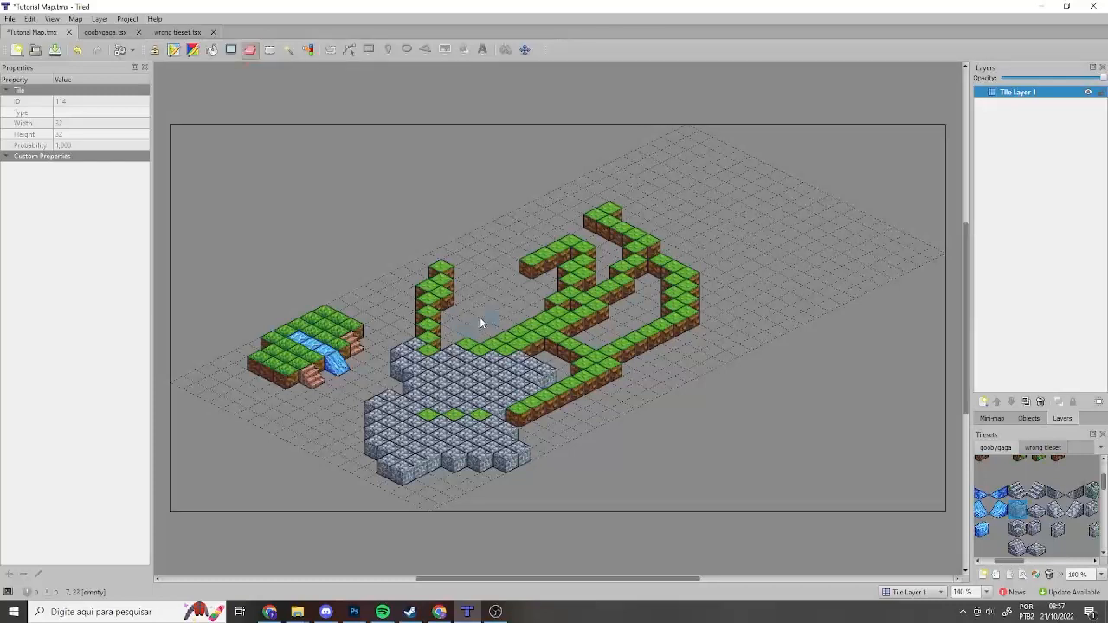
{"action": "mouse_move", "coordinate": [482, 323]}
{"action": "left_mouse_down"}
{"action": "mouse_move", "coordinate": [424, 398]}
{"action": "mouse_move", "coordinate": [528, 338]}
{"action": "mouse_move", "coordinate": [436, 410]}
{"action": "mouse_move", "coordinate": [491, 461]}
{"action": "mouse_move", "coordinate": [549, 421]}
{"action": "mouse_move", "coordinate": [428, 394]}
{"action": "mouse_move", "coordinate": [438, 468]}
{"action": "mouse_move", "coordinate": [390, 435]}
{"action": "mouse_move", "coordinate": [380, 444]}
{"action": "left_mouse_up"}
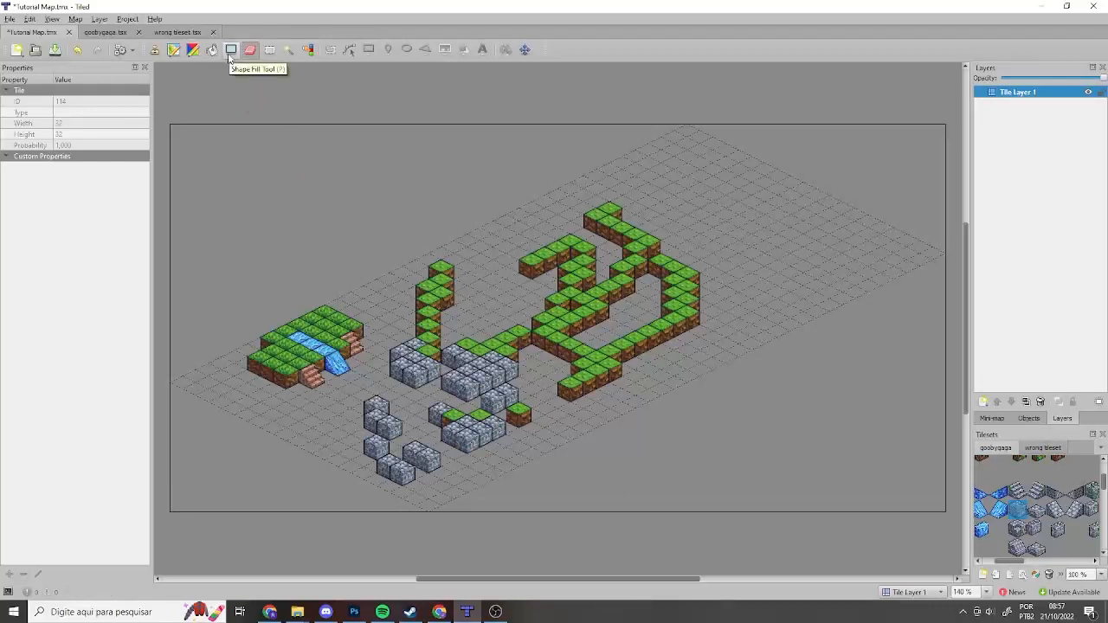
Step: Fill two overlapping rectangles with grey stone blocks near the grid's upper corner using Shape Fill
{"action": "left_click", "coordinate": [231, 50]}
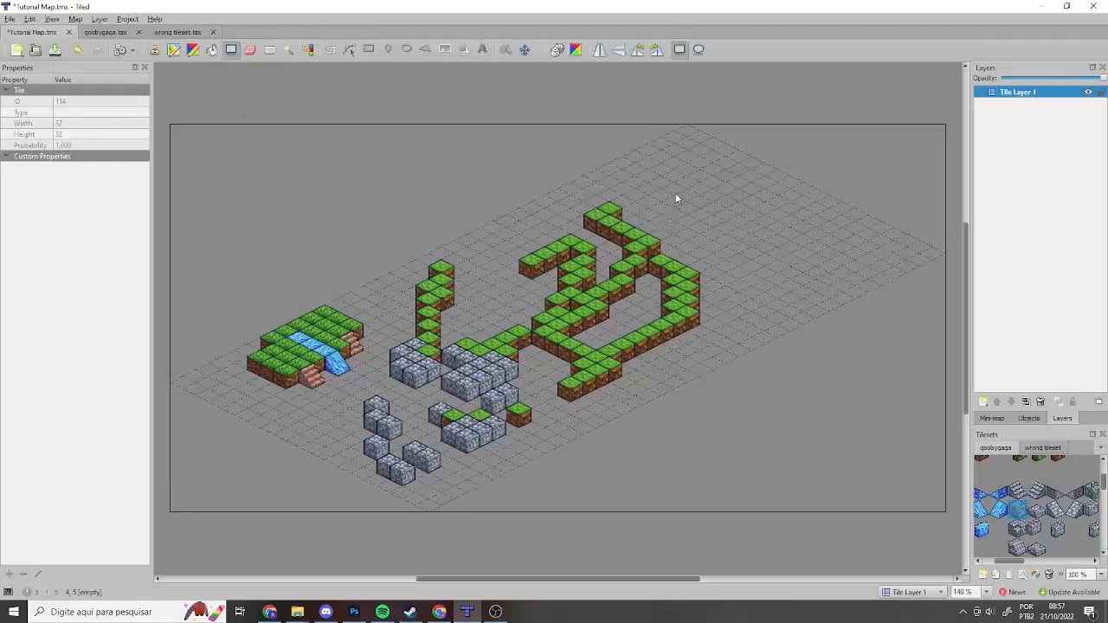
{"action": "left_click_drag", "start_coordinate": [657, 189], "coordinate": [710, 259]}
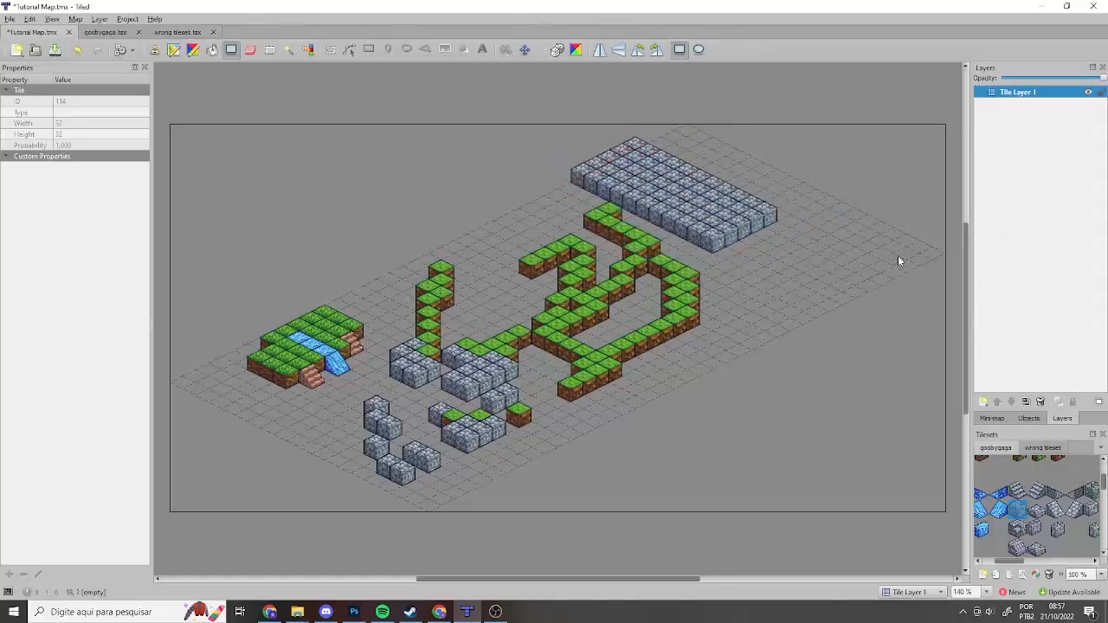
{"action": "left_click_drag", "start_coordinate": [898, 260], "coordinate": [656, 183]}
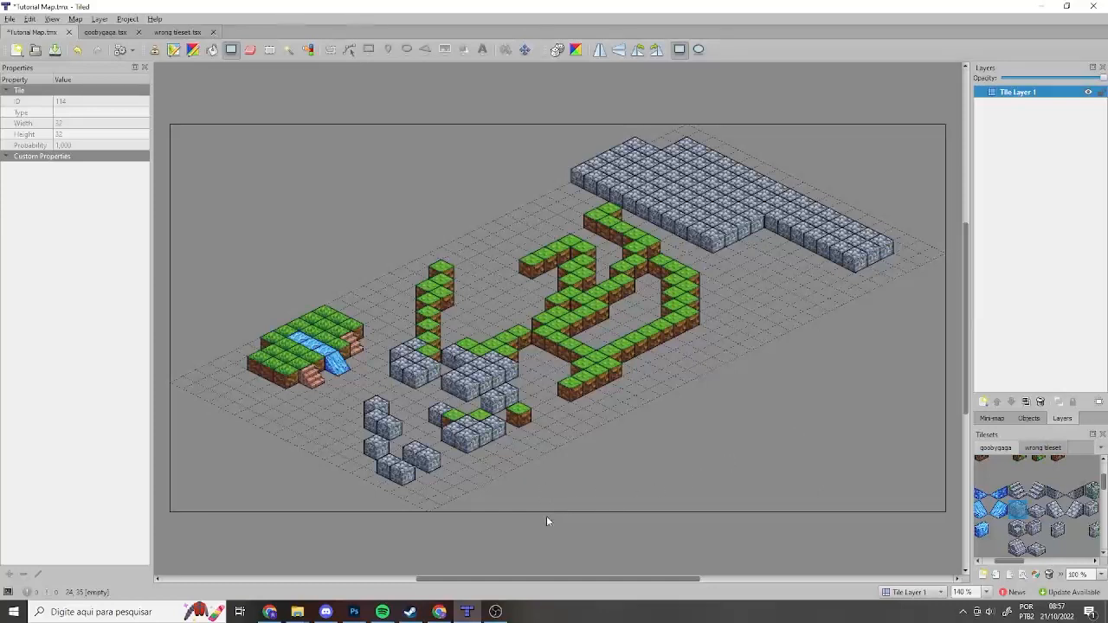
Step: Bucket-fill the empty cells around the painted tiles with the full orange block tile
{"action": "left_click_drag", "start_coordinate": [596, 580], "coordinate": [623, 585]}
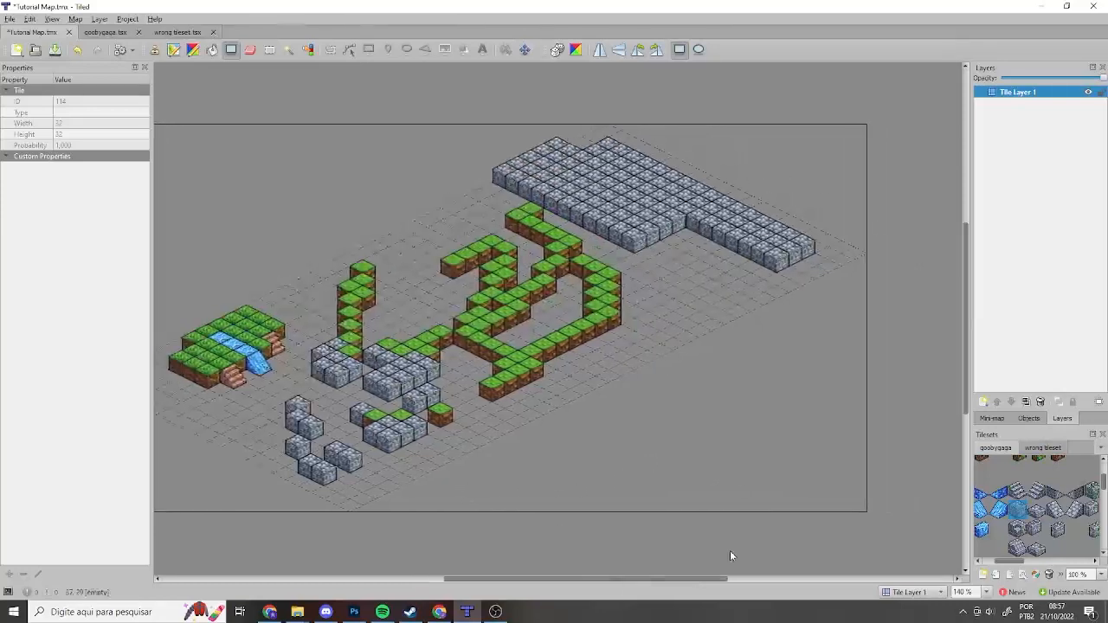
{"action": "scroll", "coordinate": [1035, 512], "scroll_direction": "up", "scroll_amount": 1}
{"action": "scroll", "coordinate": [1047, 511], "scroll_direction": "down", "scroll_amount": 2}
{"action": "mouse_move", "coordinate": [1006, 563]}
{"action": "left_mouse_down"}
{"action": "mouse_move", "coordinate": [1046, 563]}
{"action": "mouse_move", "coordinate": [1007, 563]}
{"action": "left_mouse_up"}
{"action": "scroll", "coordinate": [1047, 548], "scroll_direction": "down", "scroll_amount": 2}
{"action": "left_click", "coordinate": [1038, 514]}
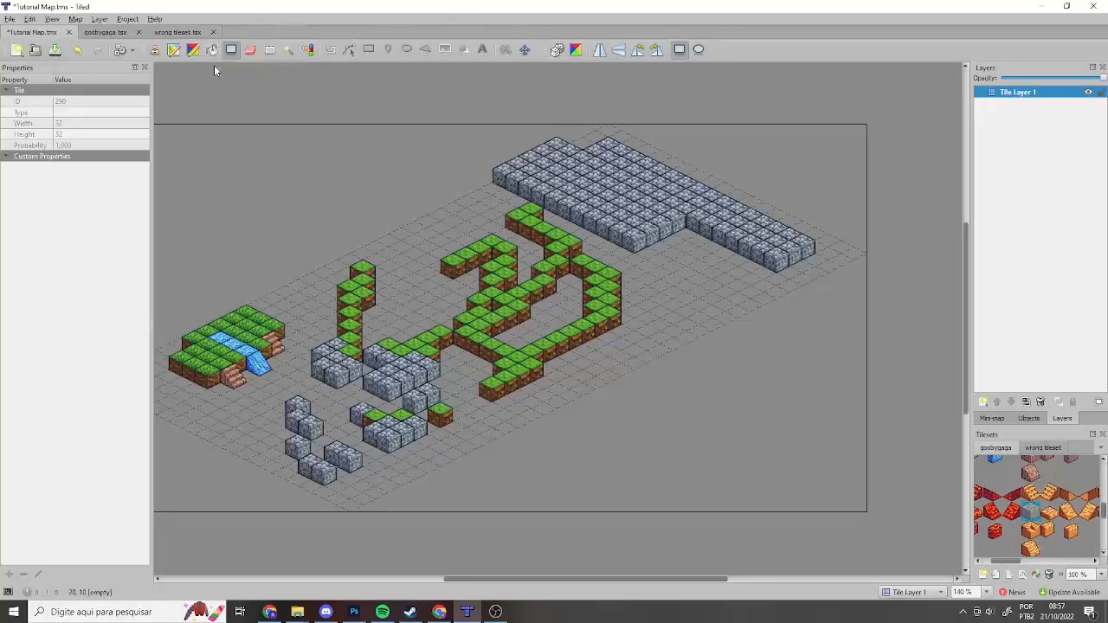
{"action": "left_click", "coordinate": [210, 50]}
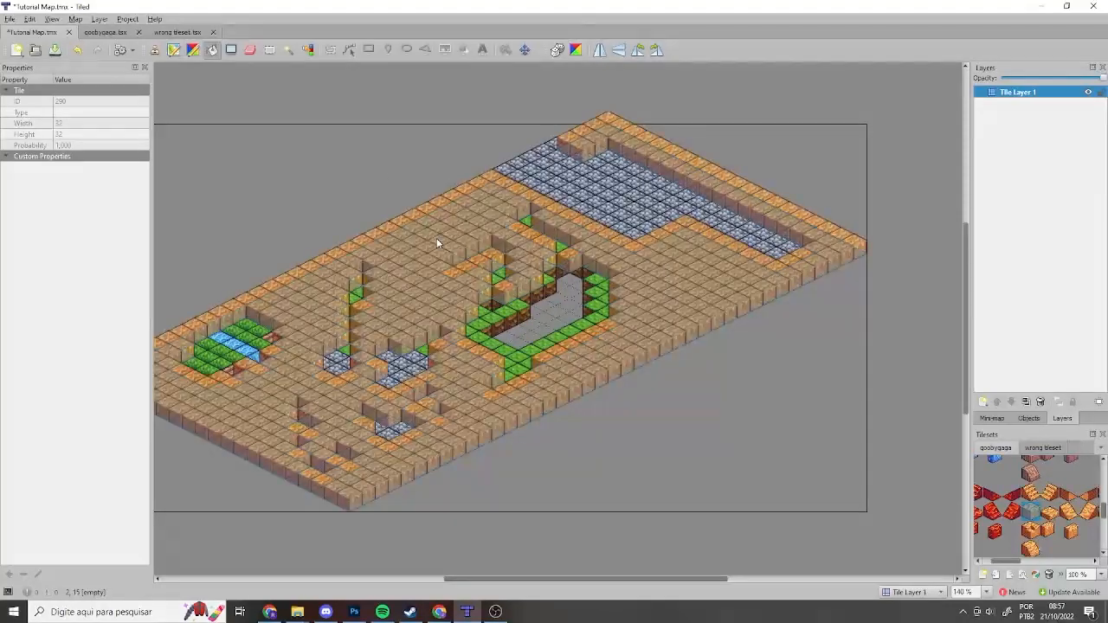
{"action": "left_click", "coordinate": [436, 238]}
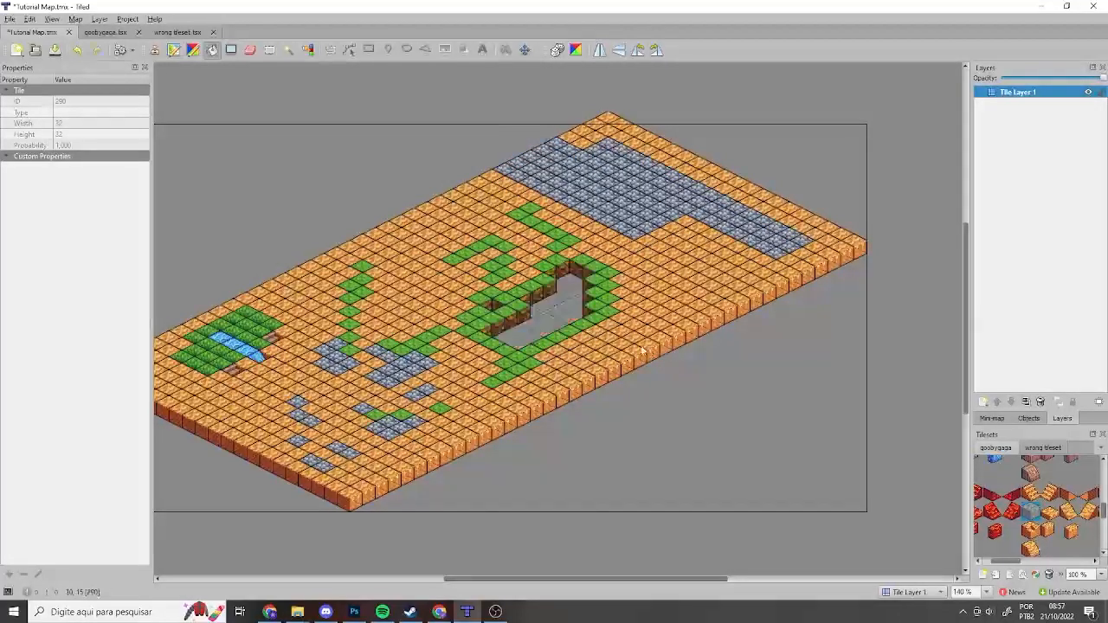
Step: Undo the orange fill, reapply it once, and undo back to before the second stone rectangle
{"action": "key", "text": "ctrl+z"}
{"action": "left_click", "coordinate": [430, 273]}
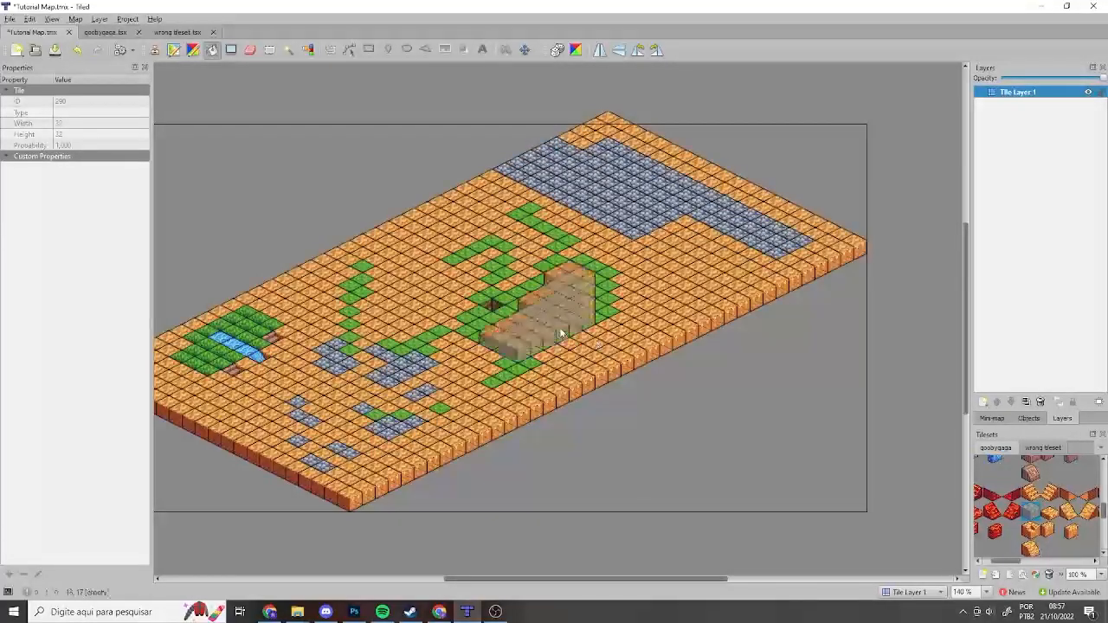
{"action": "key", "text": "ctrl+z"}
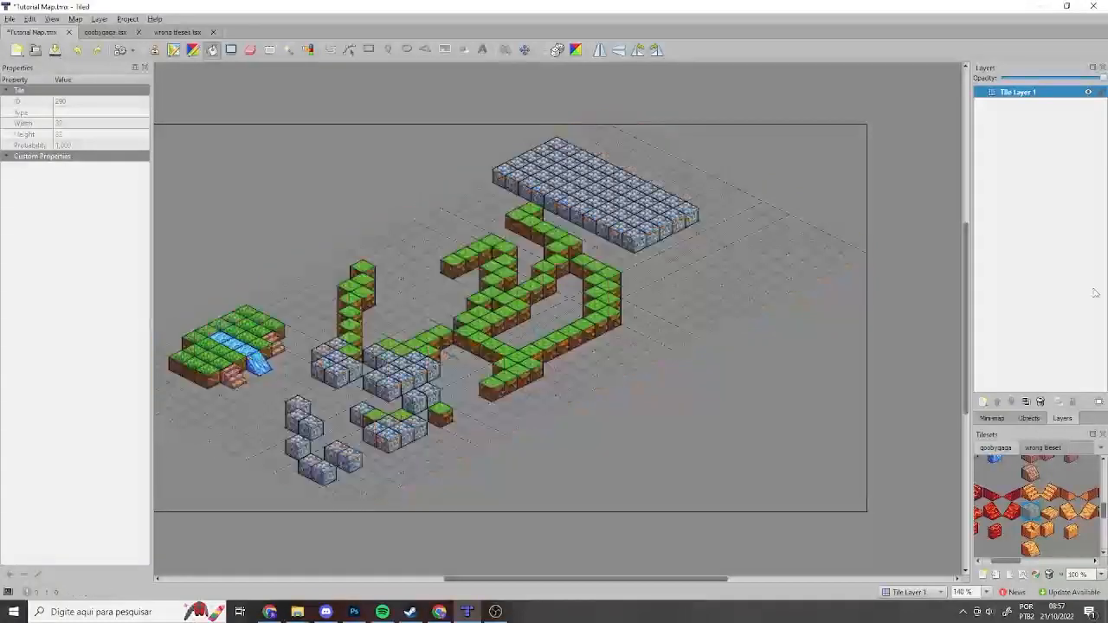
Step: Bucket-fill the connected grass loop in the middle with the orange block and sample the grass and orange tiles from the map
{"action": "left_click", "coordinate": [606, 301]}
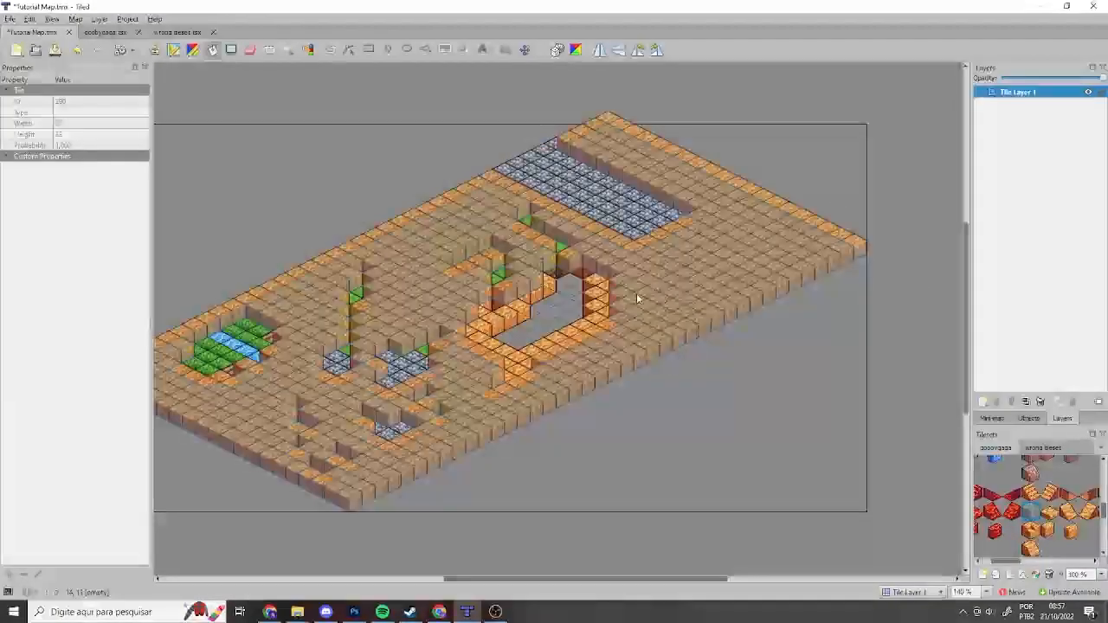
{"action": "left_click", "coordinate": [154, 49]}
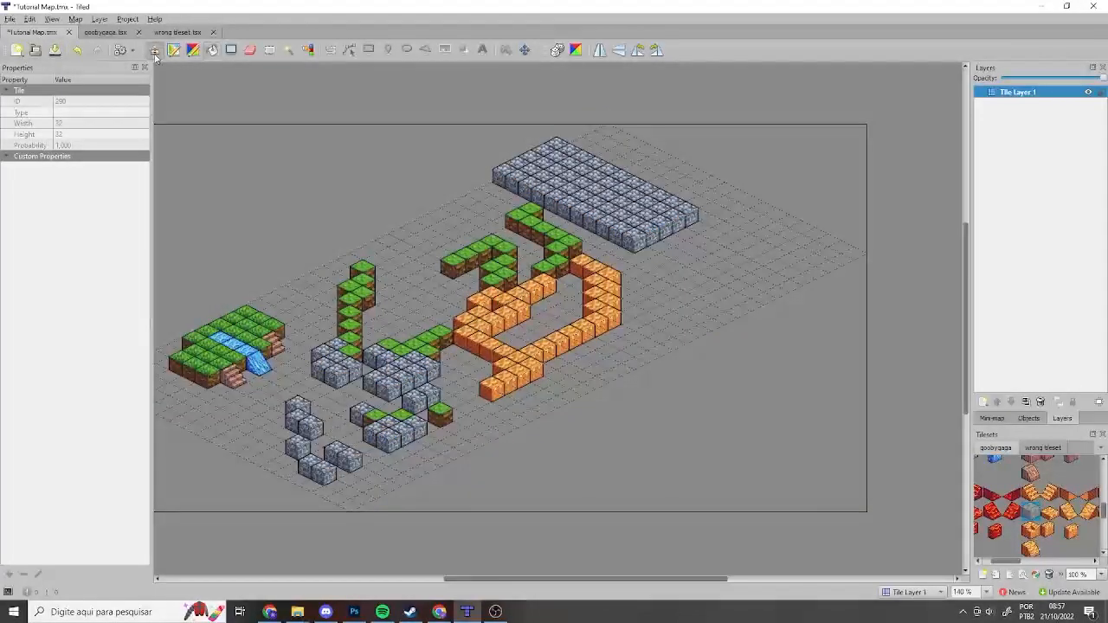
{"action": "right_click", "coordinate": [457, 264]}
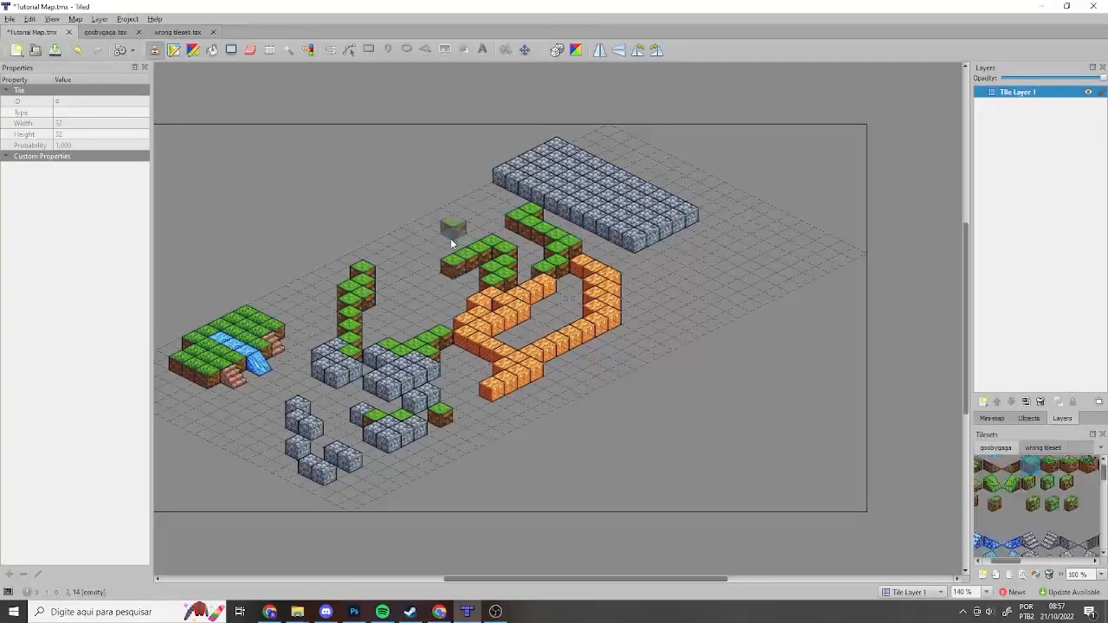
{"action": "left_click", "coordinate": [212, 49]}
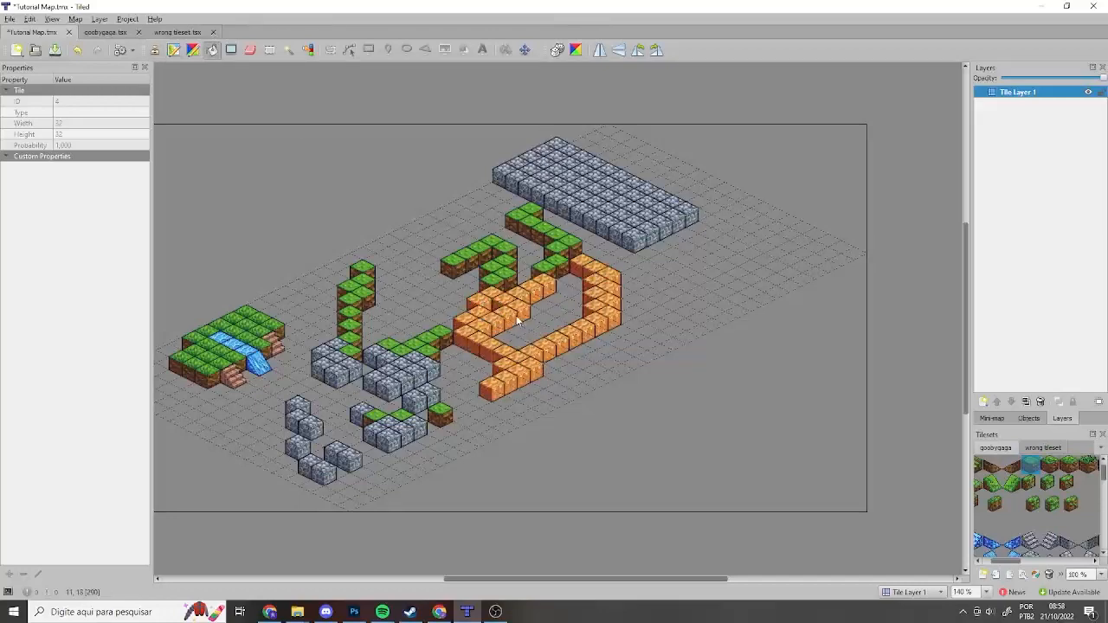
{"action": "right_click", "coordinate": [516, 320]}
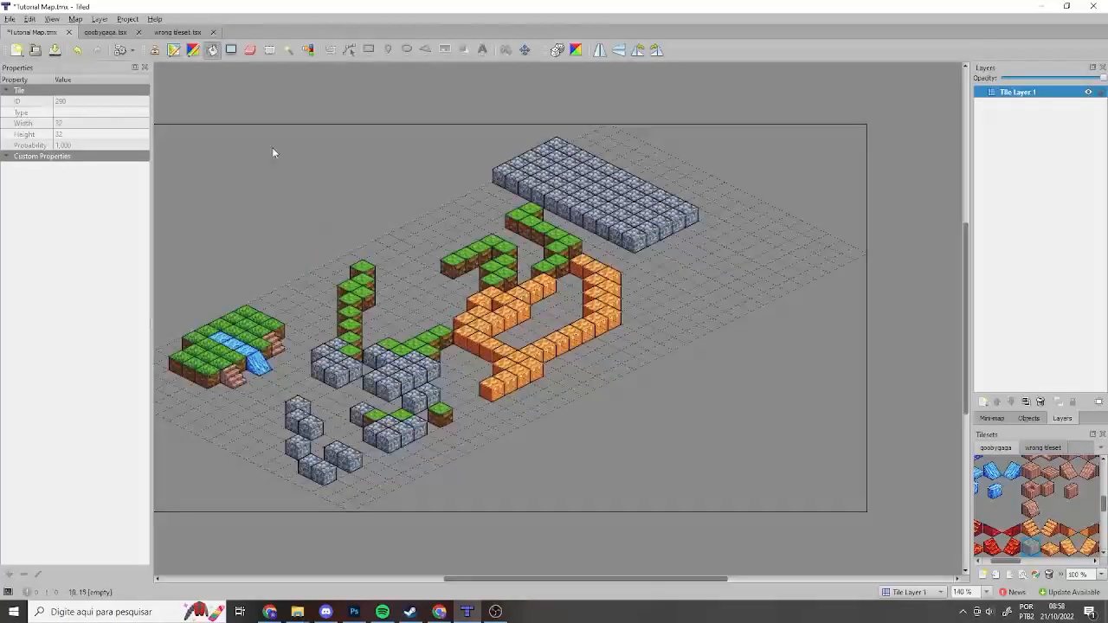
Step: Sample the grey stone and orange blocks from the map and stamp a freehand streak of each near the grid's far right corner
{"action": "left_click", "coordinate": [154, 49]}
{"action": "right_click", "coordinate": [596, 194]}
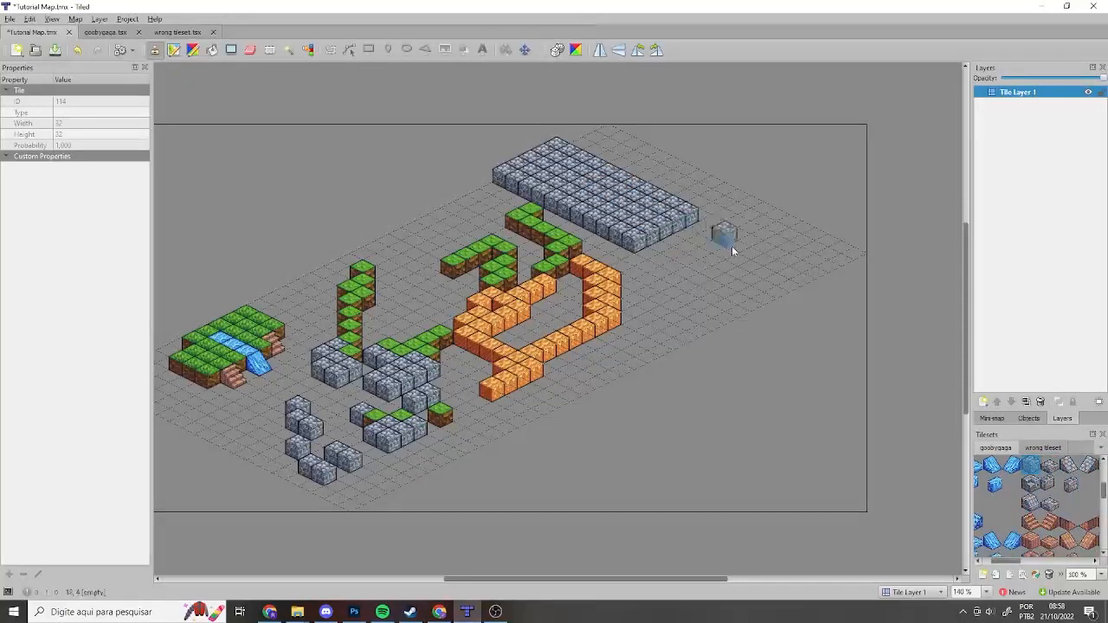
{"action": "mouse_move", "coordinate": [731, 246]}
{"action": "left_mouse_down"}
{"action": "mouse_move", "coordinate": [698, 334]}
{"action": "mouse_move", "coordinate": [712, 324]}
{"action": "left_mouse_up"}
{"action": "left_click", "coordinate": [750, 303]}
{"action": "right_click", "coordinate": [605, 288]}
{"action": "mouse_move", "coordinate": [710, 234]}
{"action": "left_mouse_down"}
{"action": "mouse_move", "coordinate": [782, 245]}
{"action": "mouse_move", "coordinate": [776, 265]}
{"action": "left_mouse_up"}
Step: Sample the grass block from the map and stamp grass tiles across and beside the new stone streak
{"action": "right_click", "coordinate": [558, 245]}
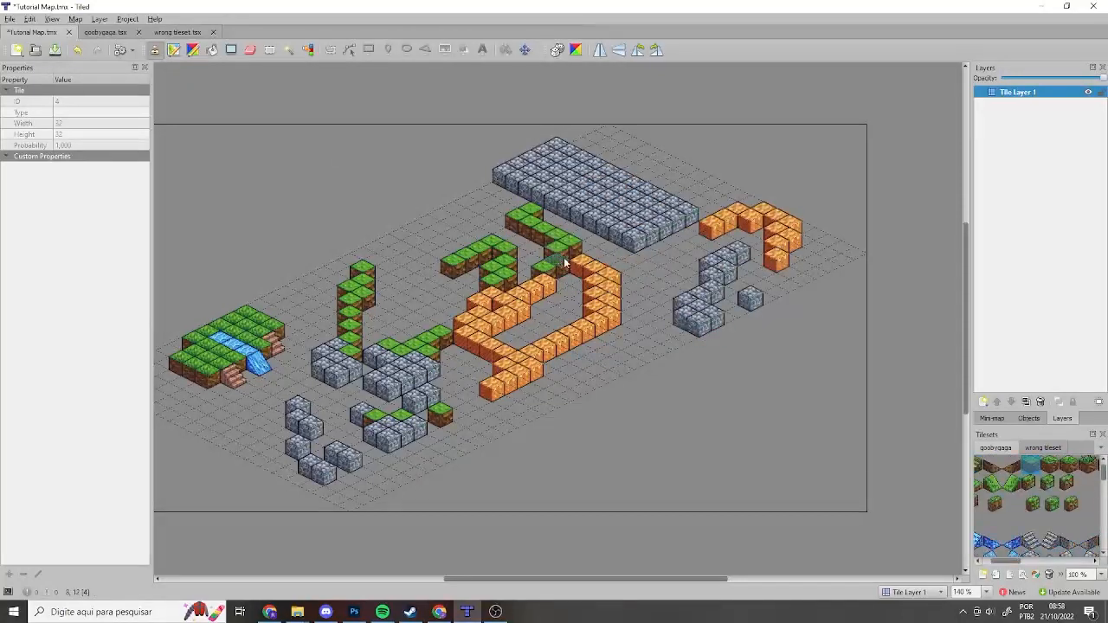
{"action": "left_click", "coordinate": [740, 285]}
{"action": "left_click", "coordinate": [788, 286]}
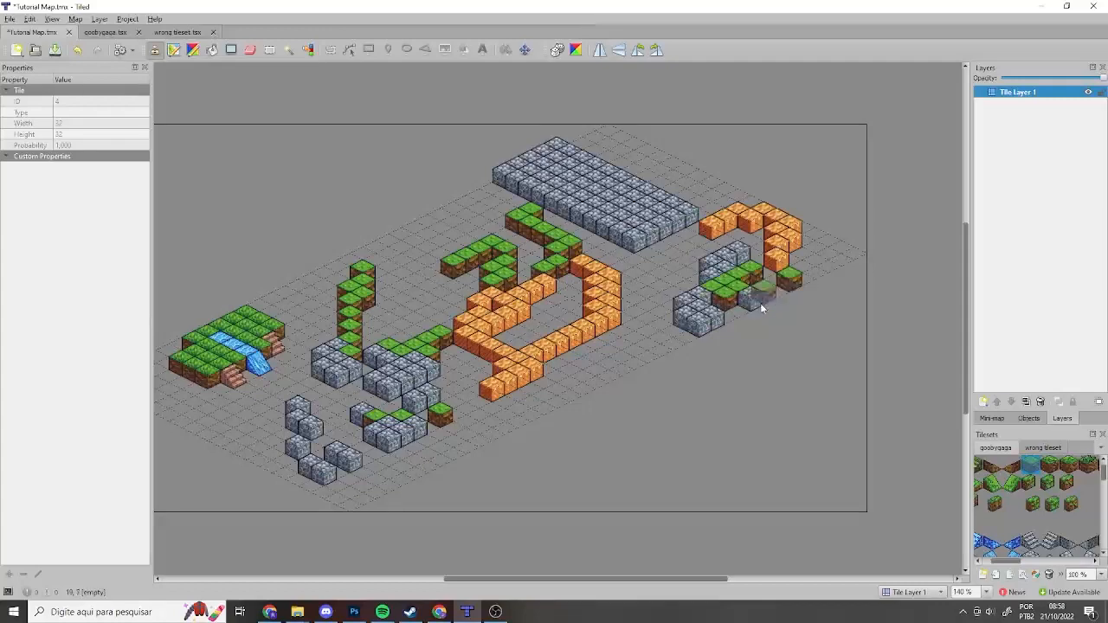
{"action": "left_click", "coordinate": [732, 322]}
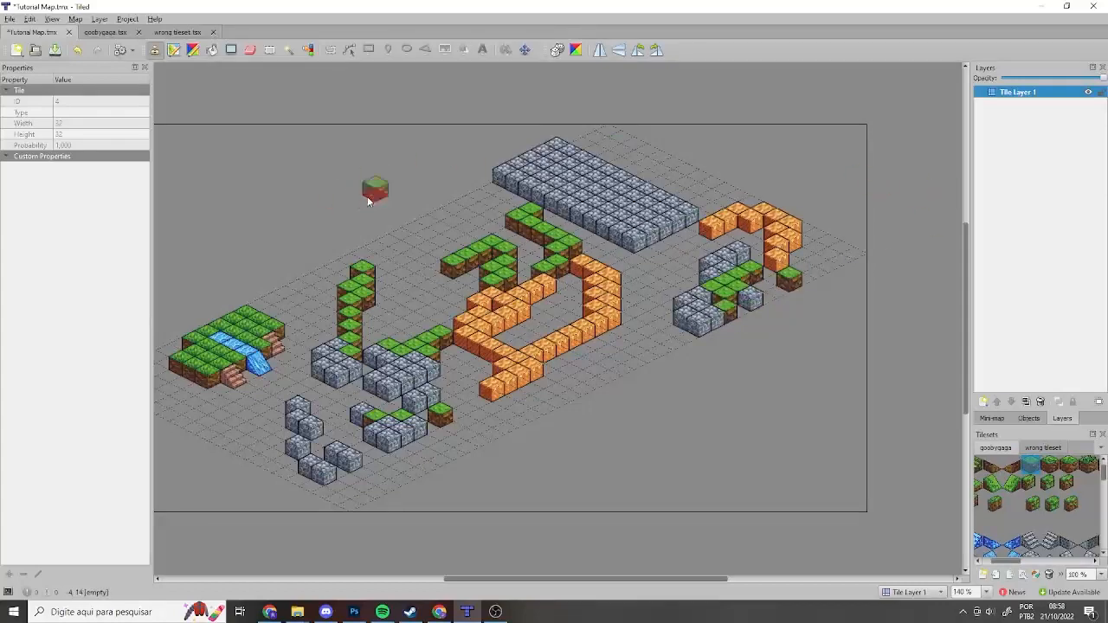
Step: Sample the darker textured grass block from the small island with the water and switch to Bucket Fill
{"action": "left_click", "coordinate": [212, 50]}
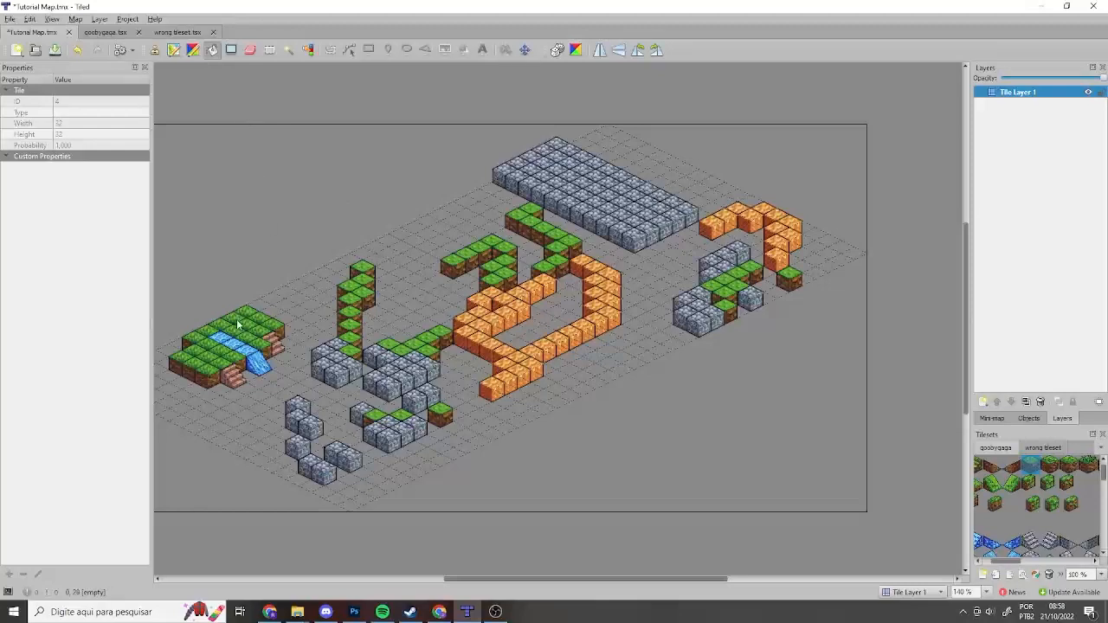
{"action": "scroll", "coordinate": [381, 446], "scroll_direction": "down", "scroll_amount": 3}
{"action": "scroll", "coordinate": [376, 442], "scroll_direction": "up", "scroll_amount": 4}
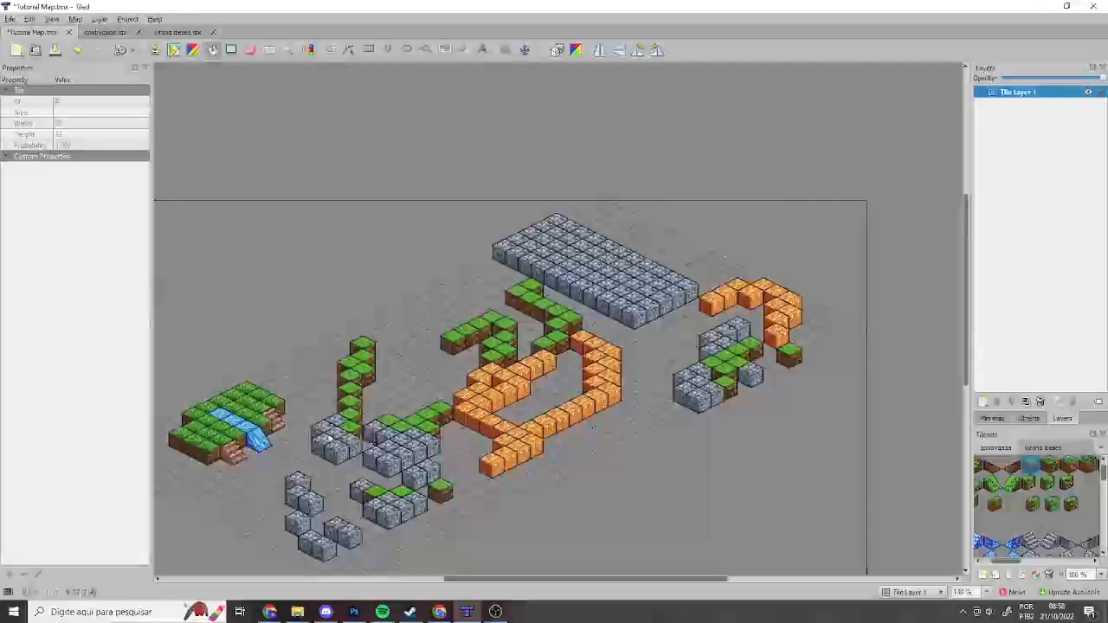
{"action": "left_click", "coordinate": [157, 51]}
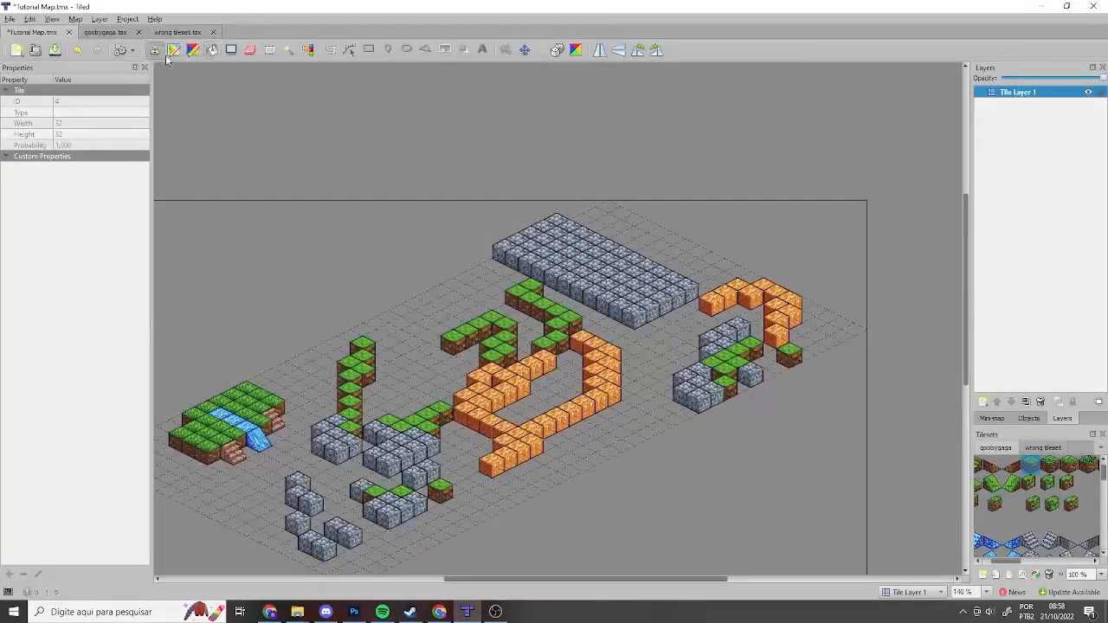
{"action": "right_click", "coordinate": [273, 399]}
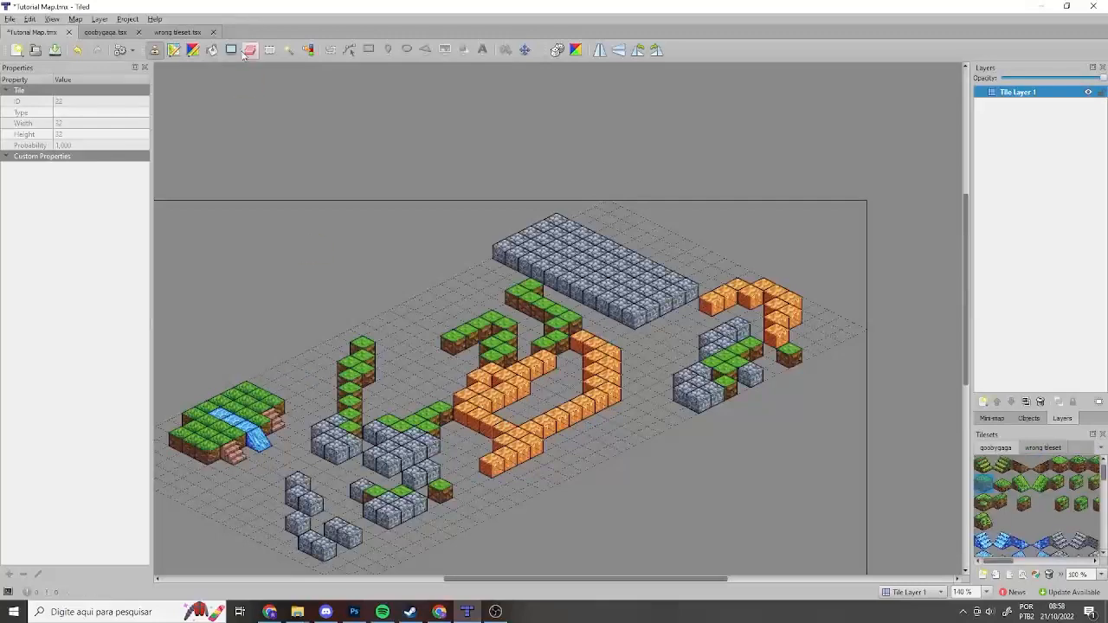
{"action": "left_click", "coordinate": [213, 50]}
Step: Try filling the empty cells around the painted tiles with the textured grass block and undo that fill
{"action": "left_click", "coordinate": [400, 347]}
{"action": "scroll", "coordinate": [682, 439], "scroll_direction": "down", "scroll_amount": 1}
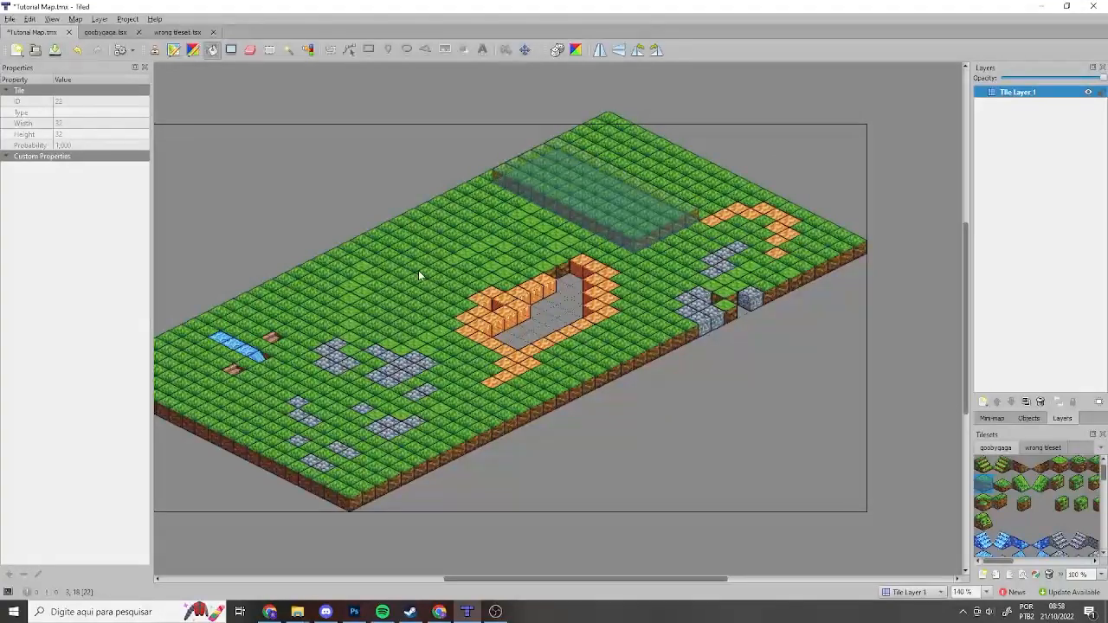
{"action": "key", "text": "ctrl+z"}
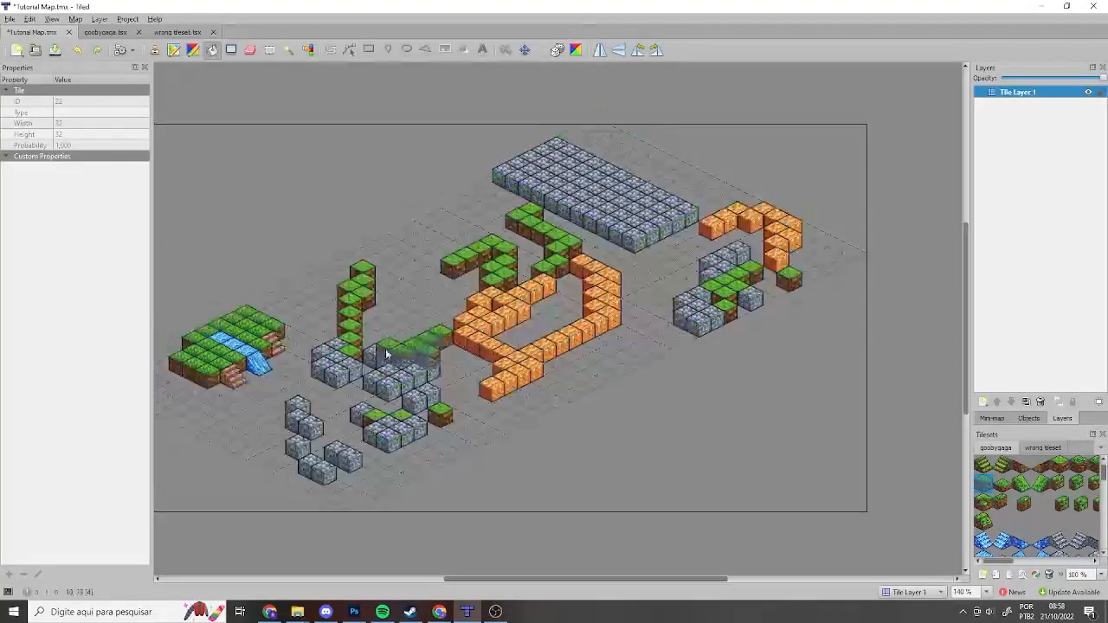
Step: Bucket-fill the empty cells around the painted tiles and the area enclosed by the orange loop with textured grass
{"action": "left_click", "coordinate": [331, 320]}
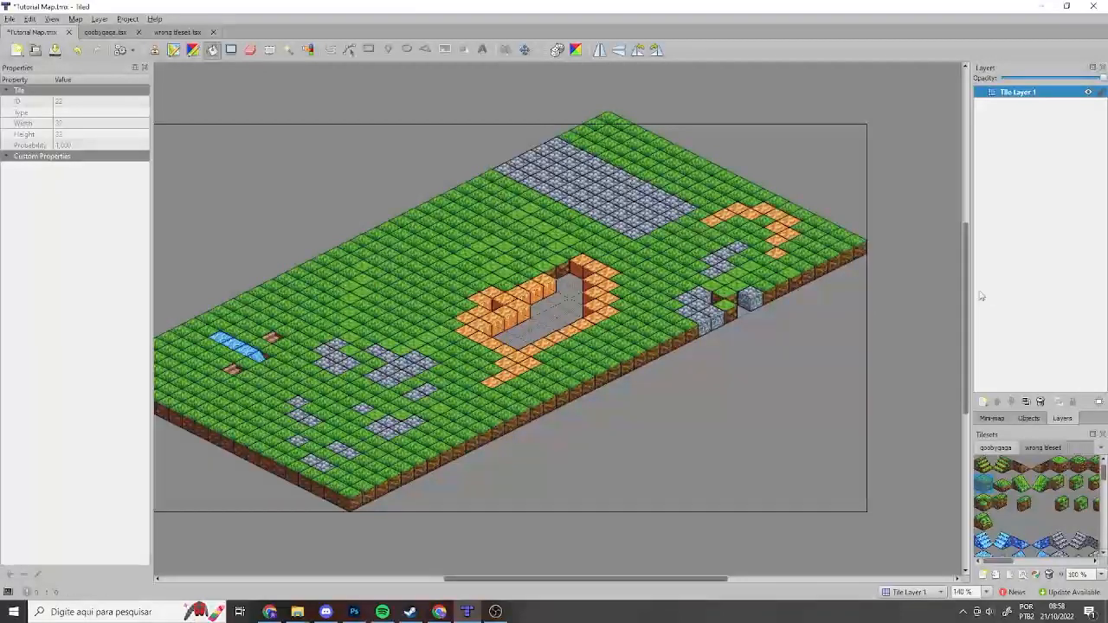
{"action": "left_click", "coordinate": [545, 322]}
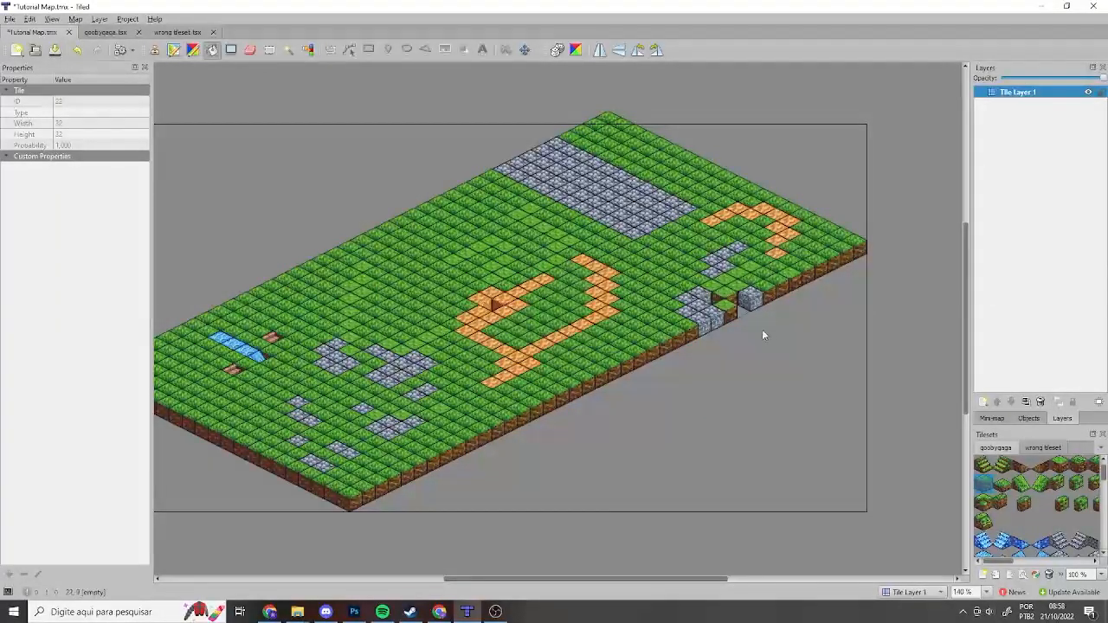
{"action": "mouse_move", "coordinate": [784, 354]}
{"action": "middle_mouse_down"}
{"action": "mouse_move", "coordinate": [658, 419]}
{"action": "mouse_move", "coordinate": [785, 346]}
{"action": "middle_mouse_up"}
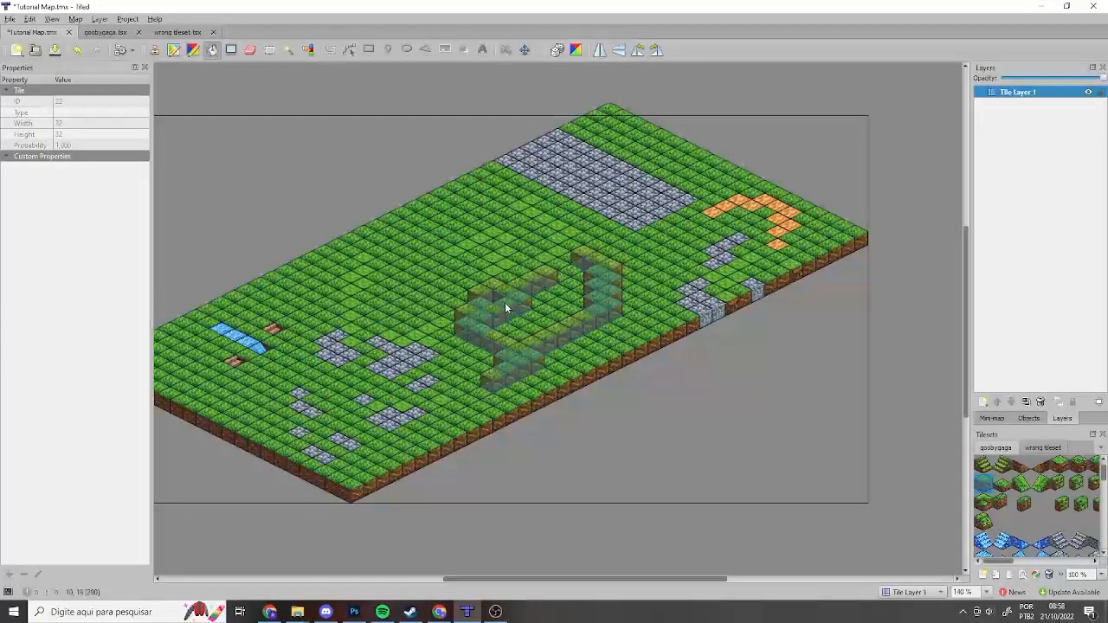
Step: Switch to the Stamp Brush and add a second tile layer above Tile Layer 1
{"action": "key", "text": "b"}
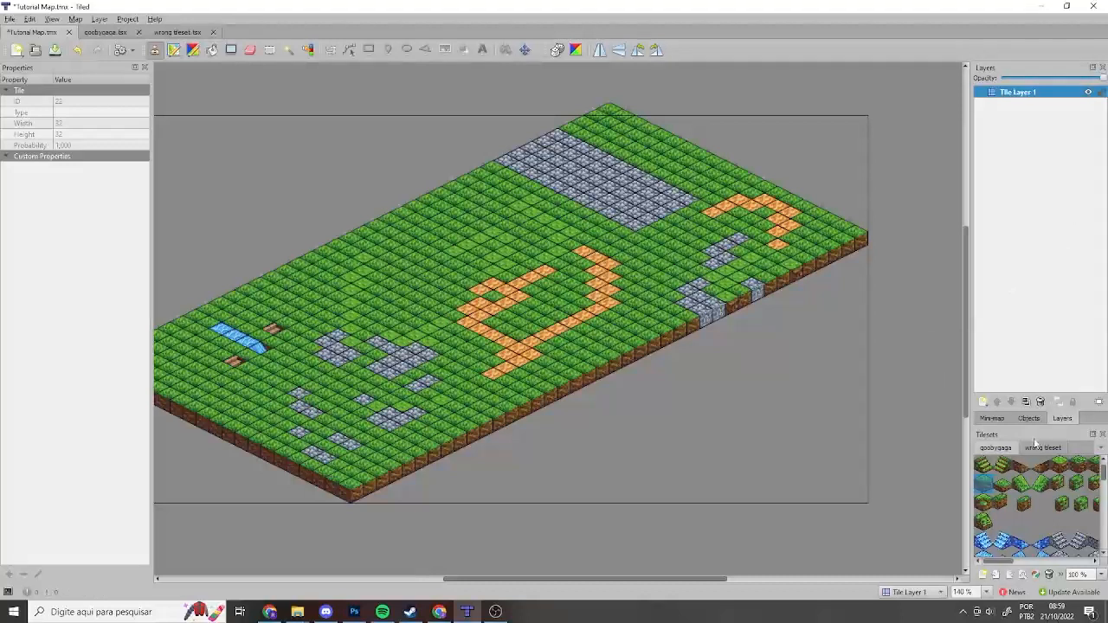
{"action": "left_click", "coordinate": [984, 409]}
{"action": "key", "text": "Escape"}
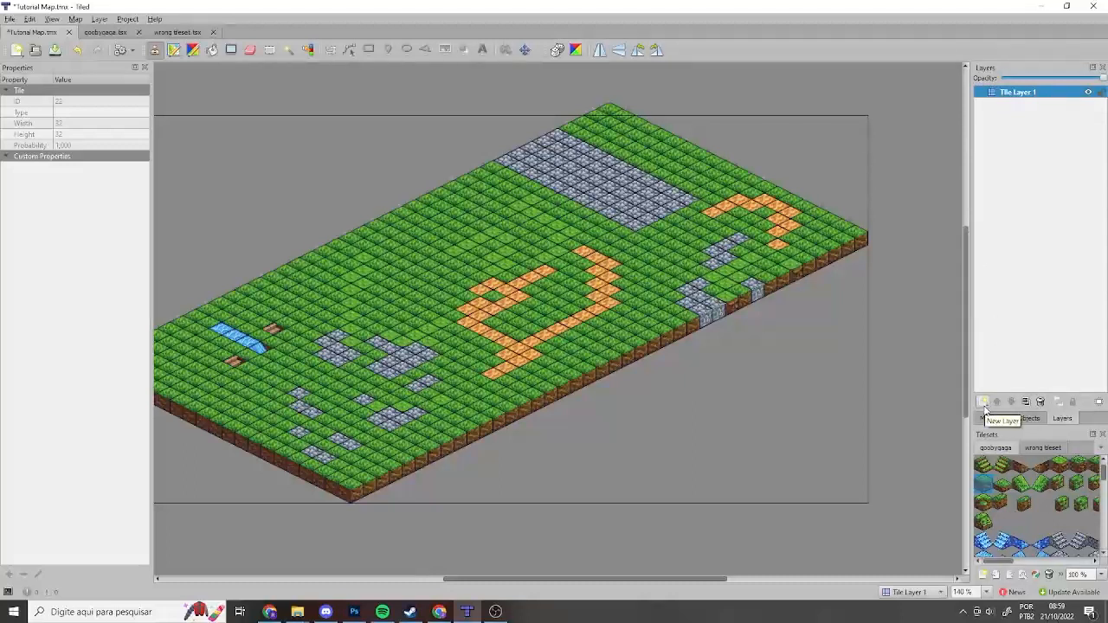
{"action": "left_click", "coordinate": [985, 403]}
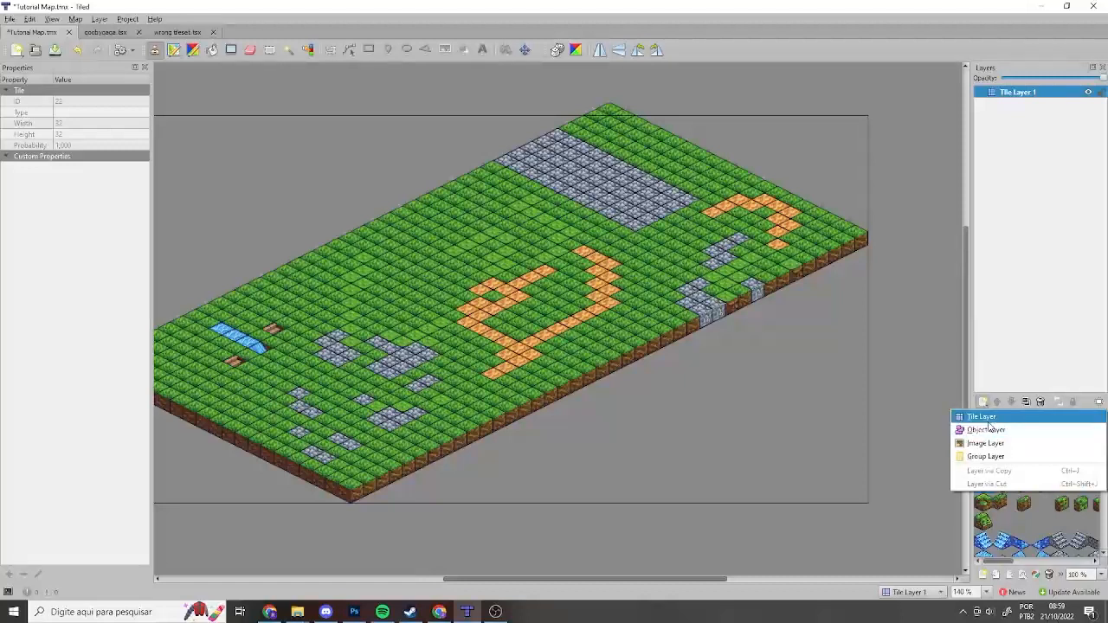
{"action": "left_click", "coordinate": [990, 423]}
Step: Choose the reddish-brown brick block from the goobygaga tileset and paint a large raised patch over the map's middle on Tile Layer 2
{"action": "scroll", "coordinate": [1031, 519], "scroll_direction": "down", "scroll_amount": 5}
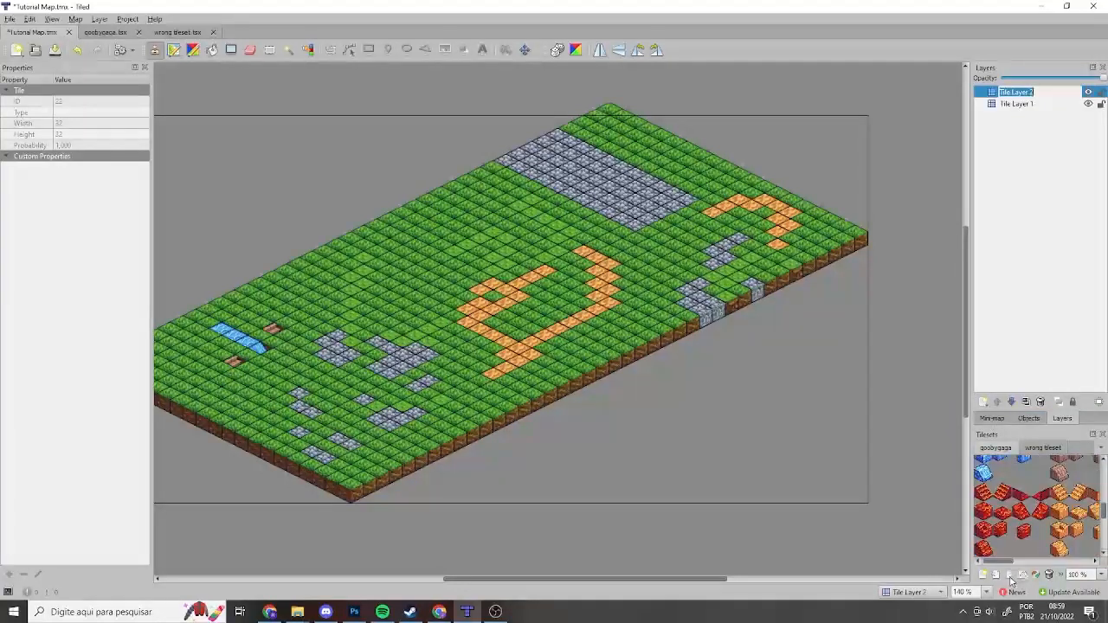
{"action": "mouse_move", "coordinate": [1005, 562]}
{"action": "left_mouse_down"}
{"action": "mouse_move", "coordinate": [1034, 563]}
{"action": "mouse_move", "coordinate": [1010, 550]}
{"action": "left_mouse_up"}
{"action": "scroll", "coordinate": [1043, 547], "scroll_direction": "up", "scroll_amount": 3}
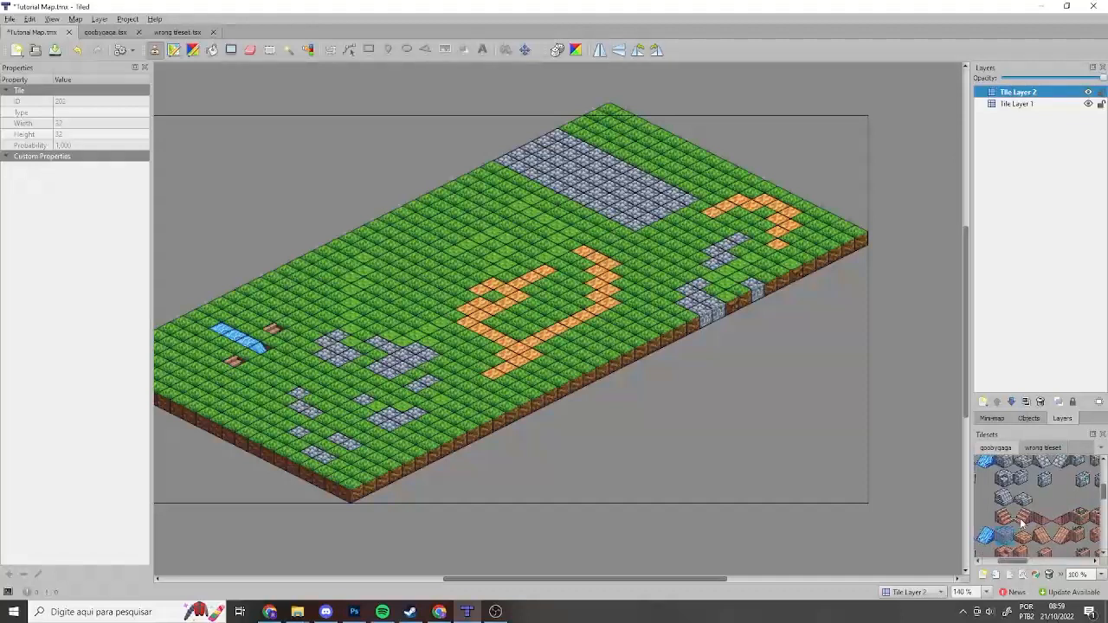
{"action": "scroll", "coordinate": [1022, 522], "scroll_direction": "down", "scroll_amount": 1}
{"action": "mouse_move", "coordinate": [402, 225]}
{"action": "left_mouse_down"}
{"action": "mouse_move", "coordinate": [378, 322]}
{"action": "mouse_move", "coordinate": [452, 262]}
{"action": "mouse_move", "coordinate": [407, 285]}
{"action": "mouse_move", "coordinate": [388, 260]}
{"action": "mouse_move", "coordinate": [498, 267]}
{"action": "mouse_move", "coordinate": [407, 247]}
{"action": "mouse_move", "coordinate": [522, 299]}
{"action": "left_mouse_up"}
{"action": "mouse_move", "coordinate": [460, 338]}
{"action": "left_mouse_down"}
{"action": "mouse_move", "coordinate": [419, 326]}
{"action": "mouse_move", "coordinate": [457, 336]}
{"action": "mouse_move", "coordinate": [505, 317]}
{"action": "mouse_move", "coordinate": [488, 327]}
{"action": "left_mouse_up"}
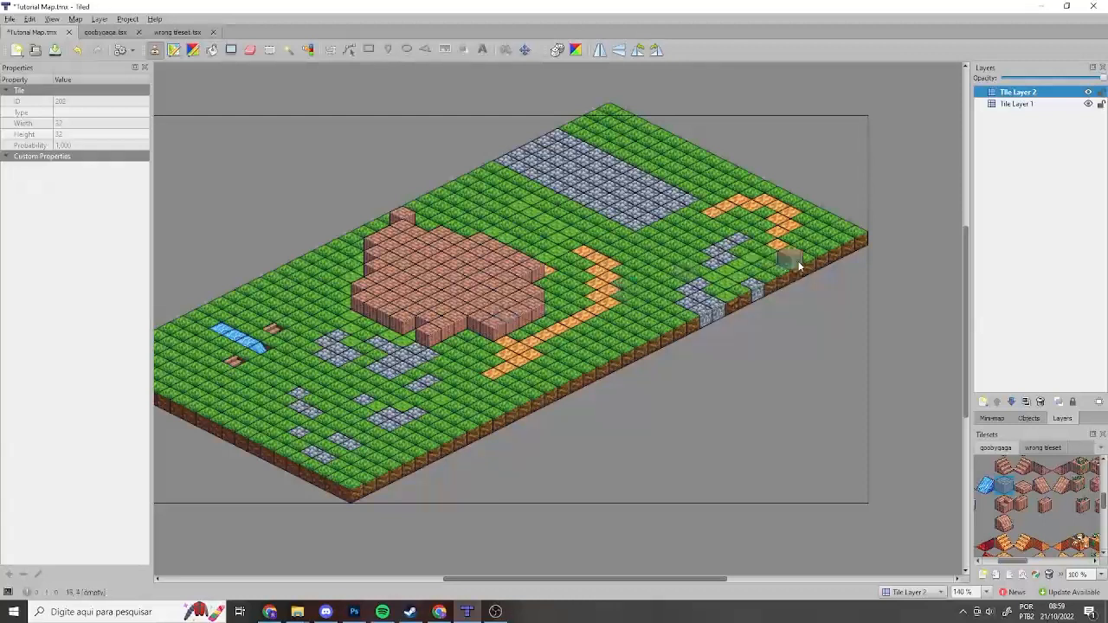
Step: Choose the pale grey-blue block from the tileset and paint a smaller patch inside the brick area on Tile Layer 2
{"action": "scroll", "coordinate": [1041, 502], "scroll_direction": "down", "scroll_amount": 5}
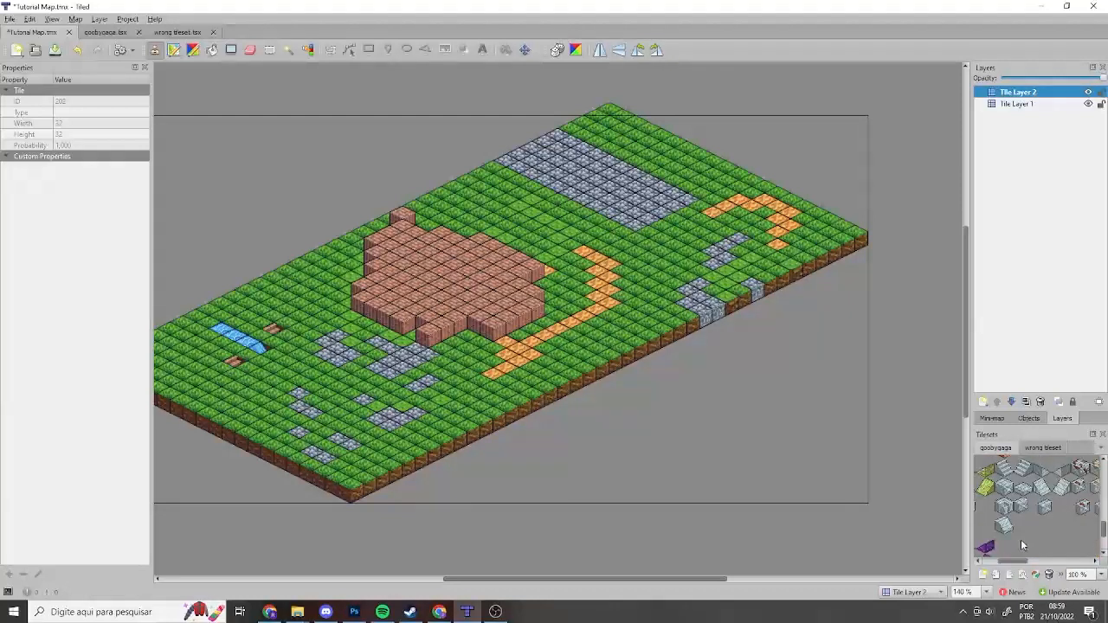
{"action": "left_click", "coordinate": [1004, 487]}
{"action": "mouse_move", "coordinate": [414, 290]}
{"action": "left_mouse_down"}
{"action": "mouse_move", "coordinate": [459, 273]}
{"action": "mouse_move", "coordinate": [446, 271]}
{"action": "mouse_move", "coordinate": [438, 290]}
{"action": "mouse_move", "coordinate": [464, 303]}
{"action": "mouse_move", "coordinate": [490, 277]}
{"action": "mouse_move", "coordinate": [485, 303]}
{"action": "mouse_move", "coordinate": [446, 308]}
{"action": "left_mouse_up"}
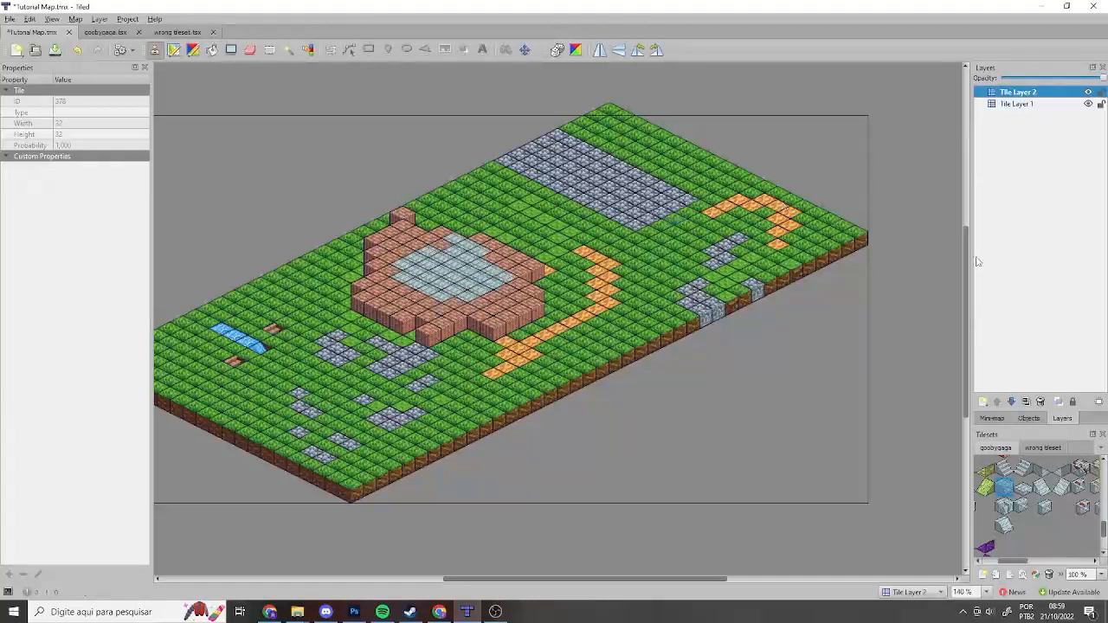
Step: Add a third tile layer and stamp a raised block of orange tiles on it over the pale patch
{"action": "left_click", "coordinate": [984, 405]}
{"action": "left_click", "coordinate": [998, 419]}
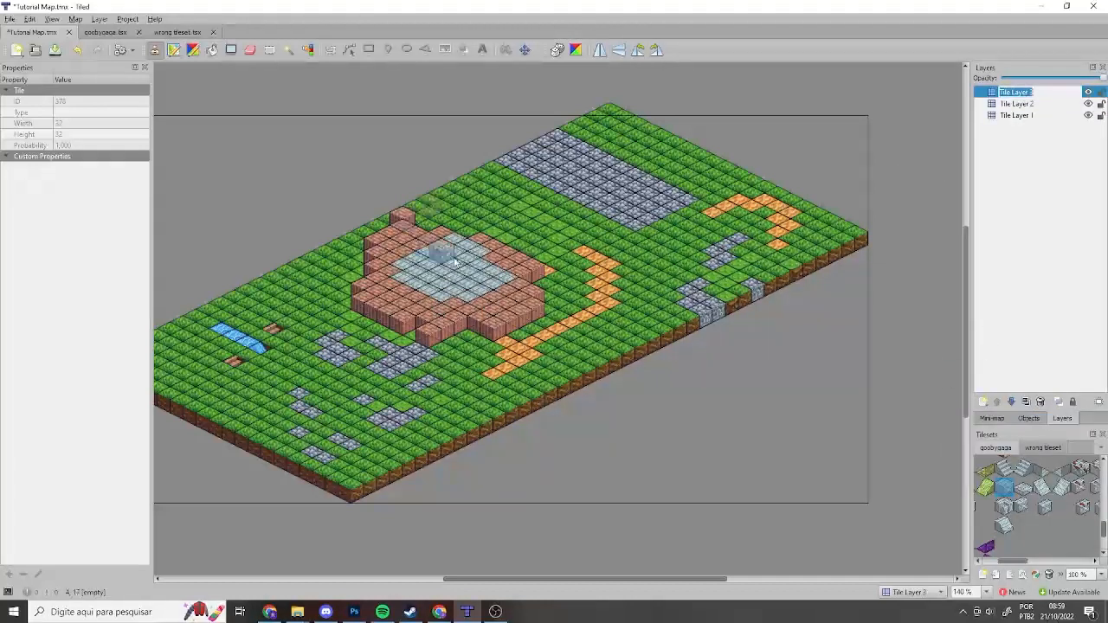
{"action": "left_click", "coordinate": [1003, 490]}
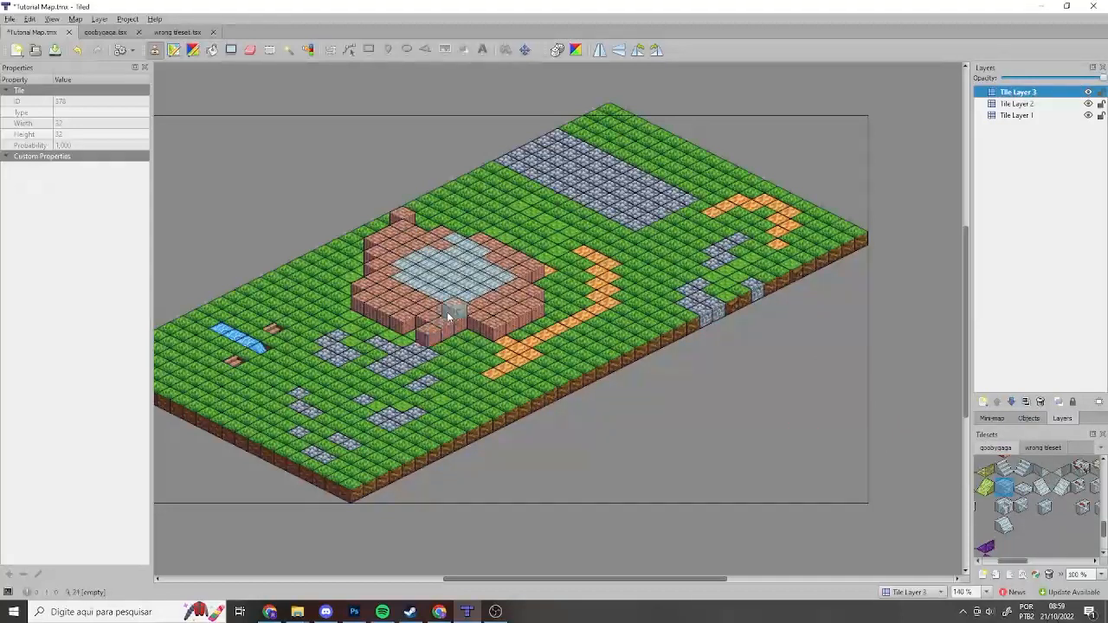
{"action": "scroll", "coordinate": [1003, 520], "scroll_direction": "up", "scroll_amount": 5}
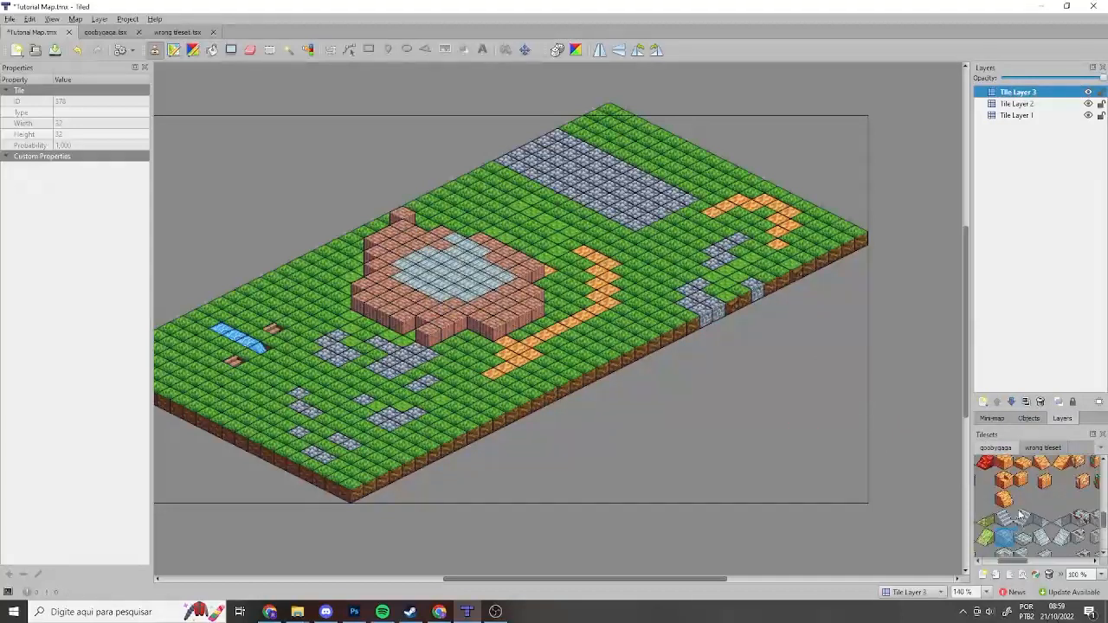
{"action": "left_click", "coordinate": [1003, 510]}
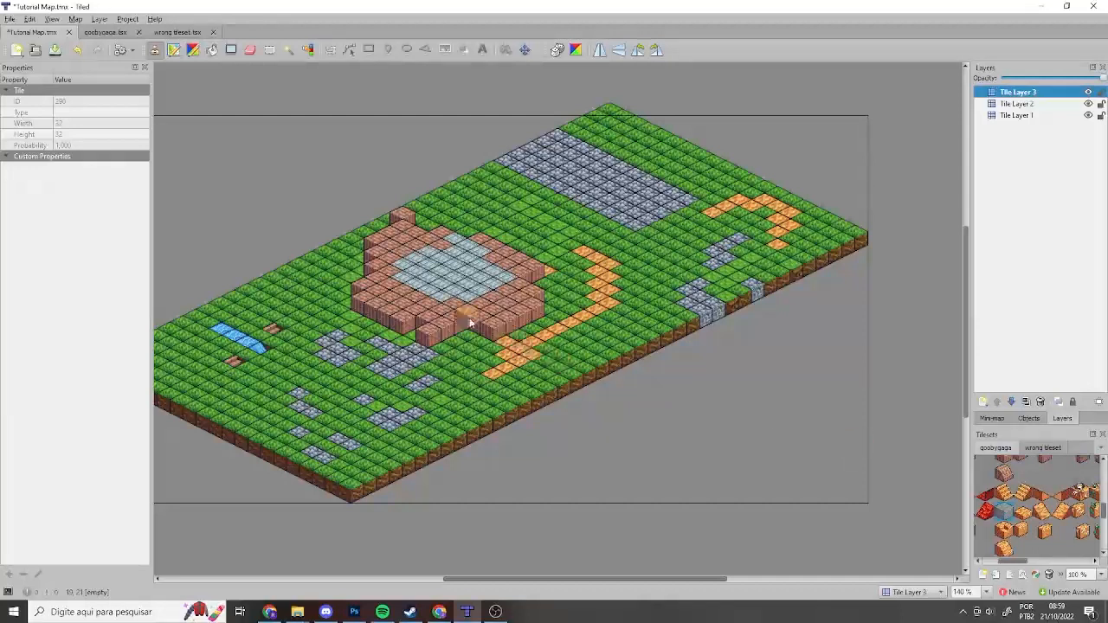
{"action": "mouse_move", "coordinate": [438, 279]}
{"action": "left_mouse_down"}
{"action": "mouse_move", "coordinate": [481, 293]}
{"action": "mouse_move", "coordinate": [407, 275]}
{"action": "mouse_move", "coordinate": [460, 284]}
{"action": "left_mouse_up"}
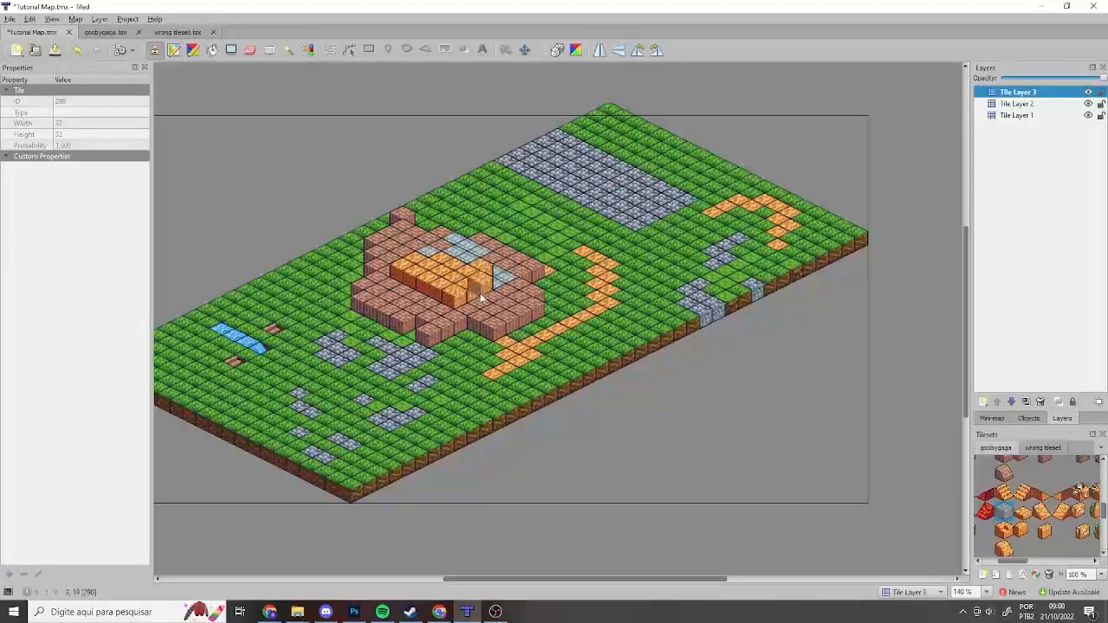
{"action": "left_click", "coordinate": [492, 281]}
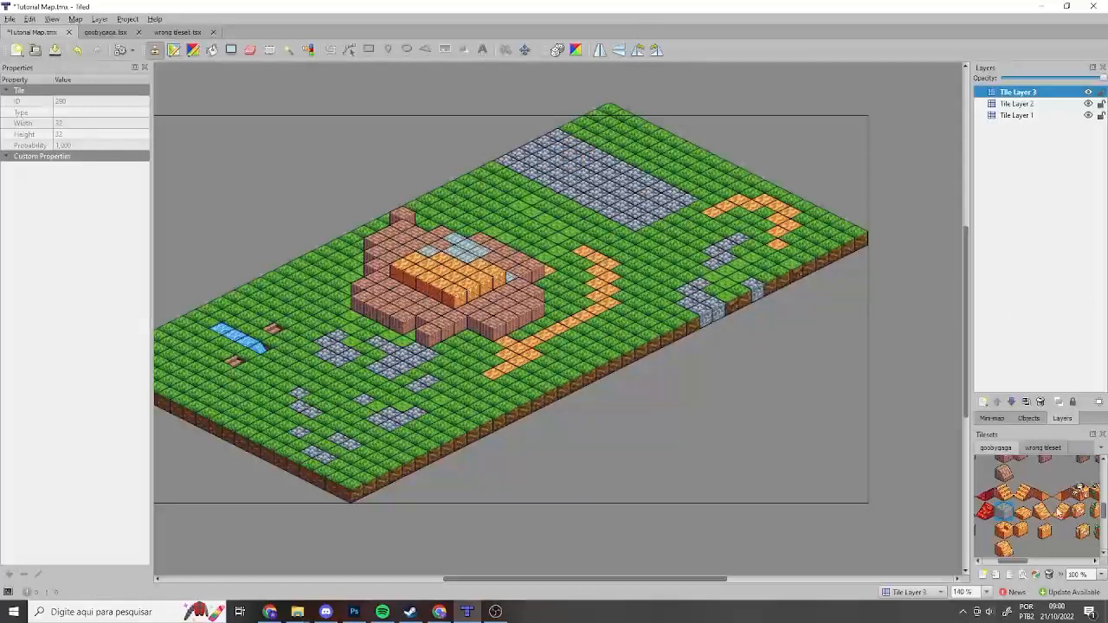
Step: Choose the green grass block from the goobygaga tileset and paint a raised patch over the large grey stone area on Tile Layer 2
{"action": "scroll", "coordinate": [1022, 509], "scroll_direction": "up", "scroll_amount": 5}
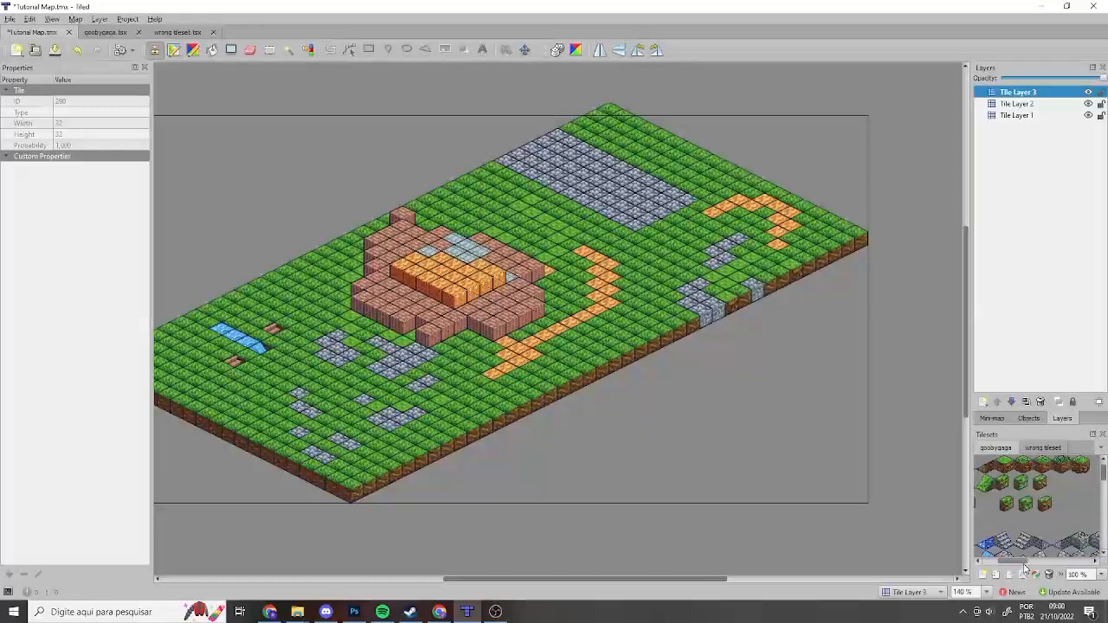
{"action": "left_click_drag", "start_coordinate": [1024, 564], "coordinate": [999, 563]}
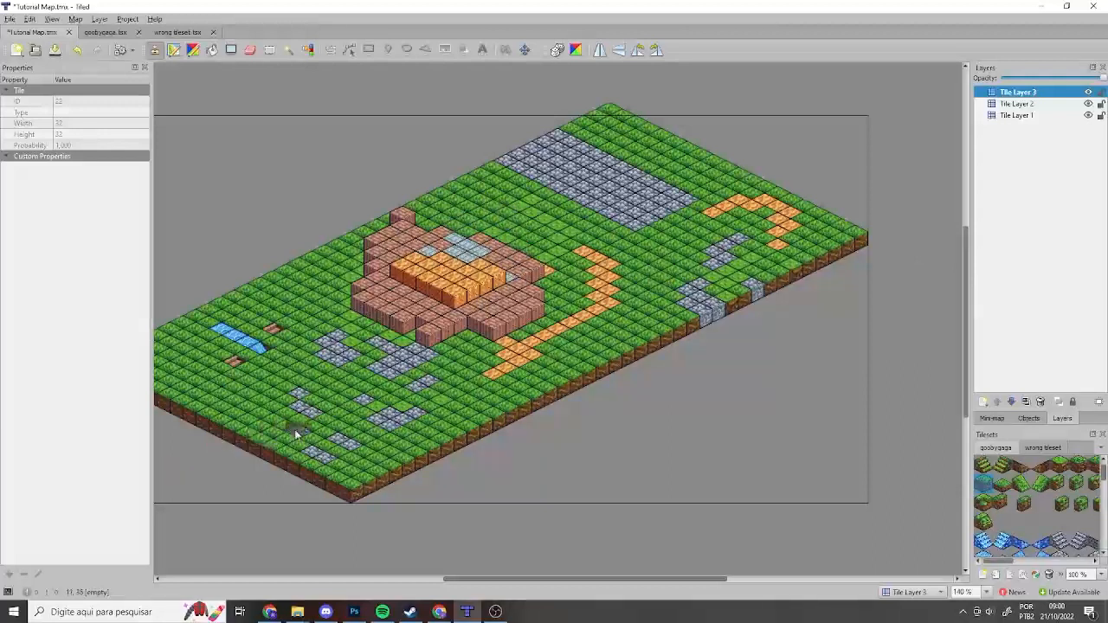
{"action": "left_click", "coordinate": [1018, 104]}
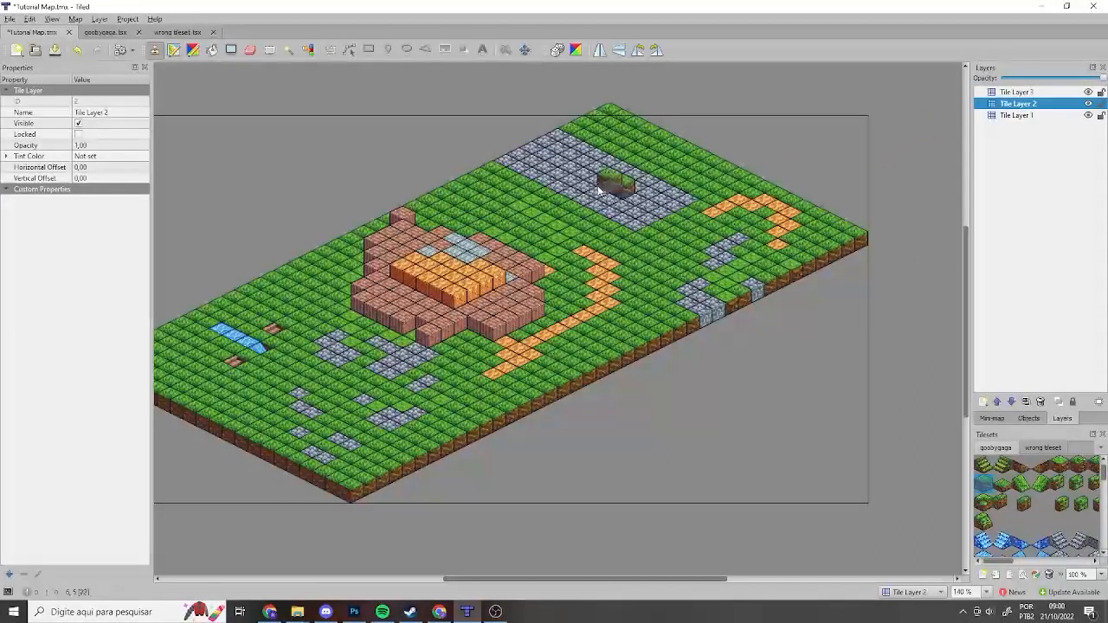
{"action": "mouse_move", "coordinate": [615, 182]}
{"action": "left_mouse_down"}
{"action": "mouse_move", "coordinate": [548, 164]}
{"action": "mouse_move", "coordinate": [590, 186]}
{"action": "mouse_move", "coordinate": [594, 176]}
{"action": "mouse_move", "coordinate": [575, 173]}
{"action": "mouse_move", "coordinate": [607, 191]}
{"action": "mouse_move", "coordinate": [594, 191]}
{"action": "left_mouse_up"}
{"action": "key", "text": "ctrl+z"}
{"action": "key", "text": "ctrl+z"}
{"action": "key", "text": "ctrl+z"}
{"action": "key", "text": "ctrl+z"}
{"action": "key", "text": "ctrl+z"}
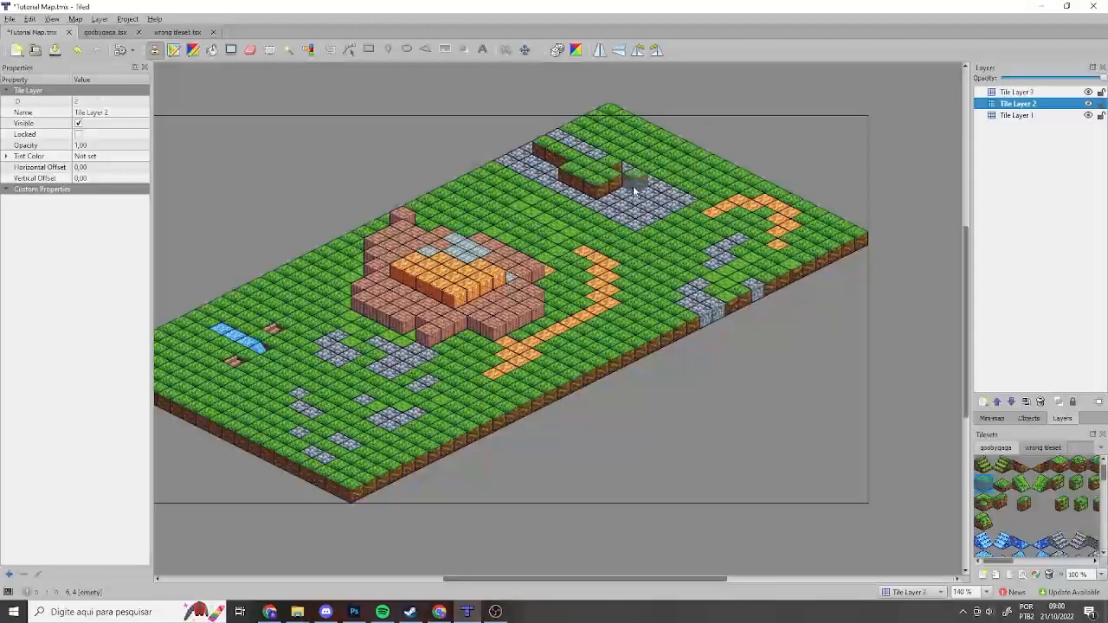
Step: On Tile Layer 1, paint more grey stone blocks on the ground behind the raised grass patch
{"action": "scroll", "coordinate": [615, 180], "scroll_direction": "up", "scroll_amount": 3}
{"action": "scroll", "coordinate": [616, 183], "scroll_direction": "down", "scroll_amount": 3}
{"action": "scroll", "coordinate": [615, 187], "scroll_direction": "up", "scroll_amount": 4, "text": "ctrl"}
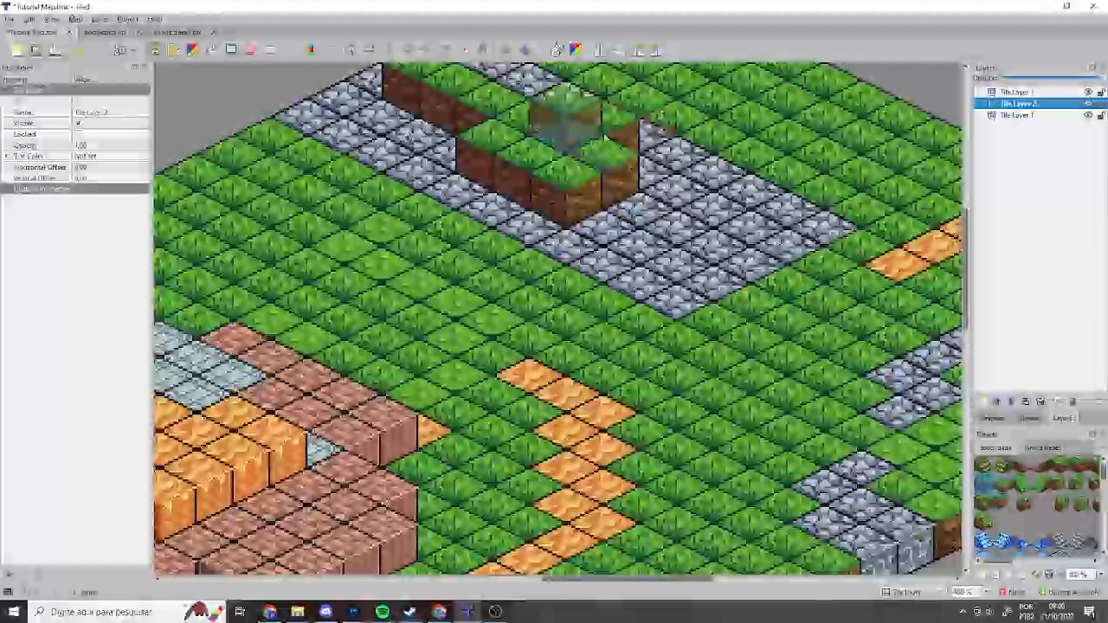
{"action": "mouse_move", "coordinate": [815, 100]}
{"action": "middle_mouse_down"}
{"action": "mouse_move", "coordinate": [766, 146]}
{"action": "mouse_move", "coordinate": [697, 258]}
{"action": "middle_mouse_up"}
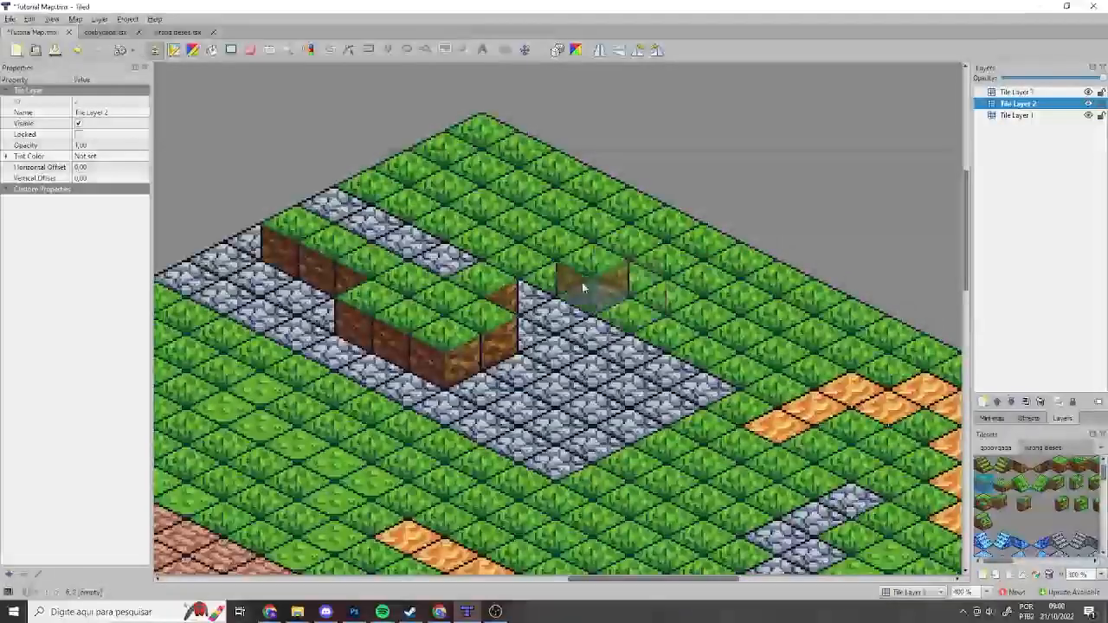
{"action": "scroll", "coordinate": [692, 316], "scroll_direction": "down", "scroll_amount": 1}
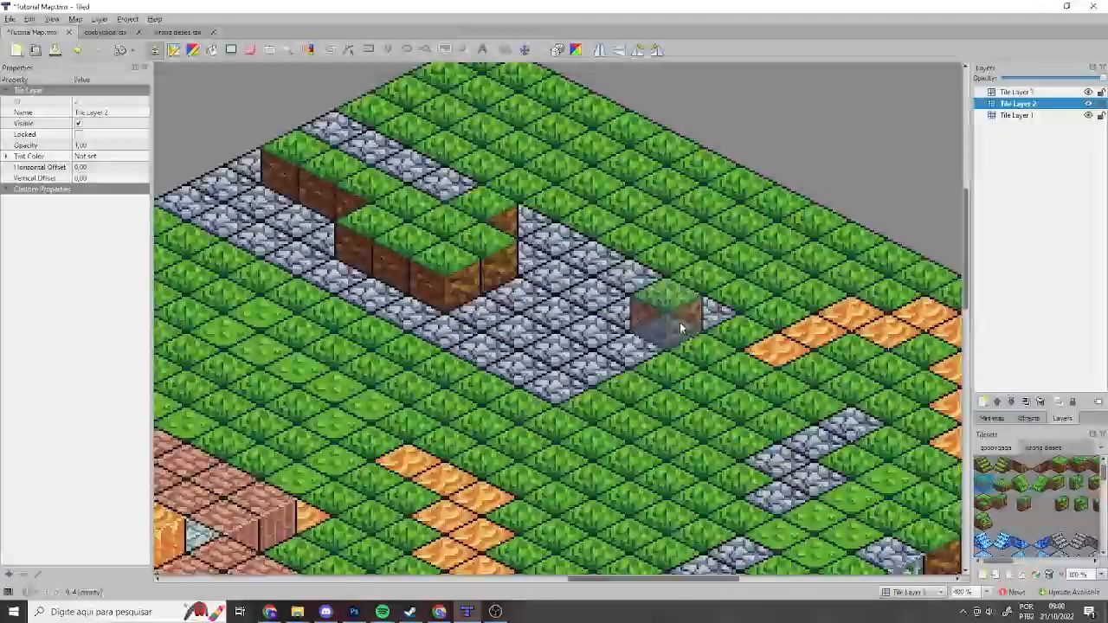
{"action": "scroll", "coordinate": [681, 321], "scroll_direction": "up", "scroll_amount": 1}
{"action": "scroll", "coordinate": [681, 319], "scroll_direction": "down", "scroll_amount": 1}
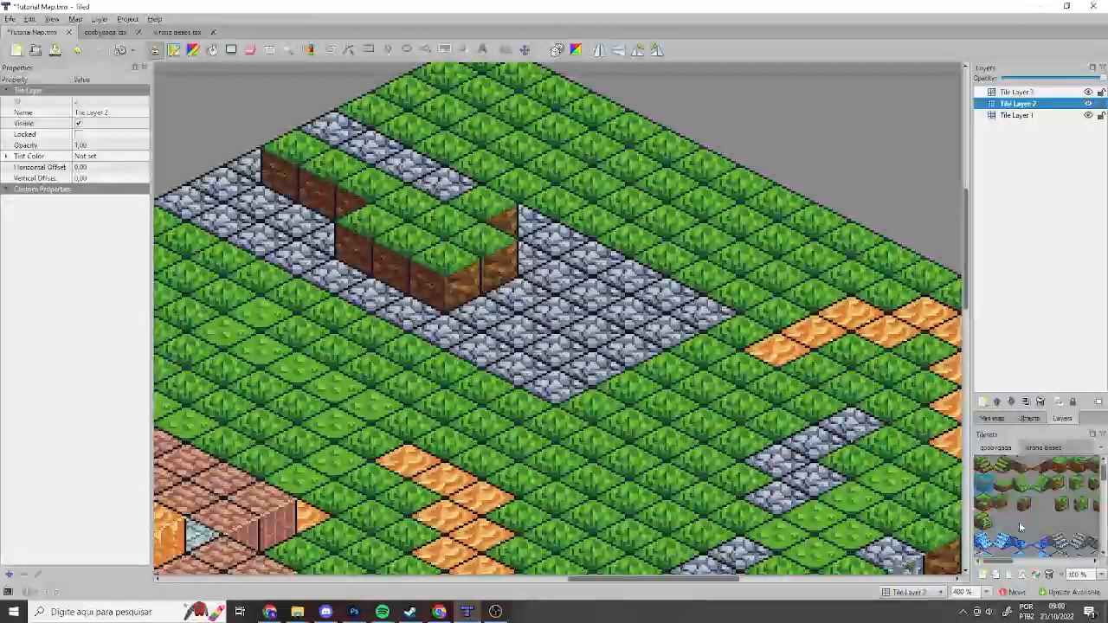
{"action": "left_click", "coordinate": [1015, 115]}
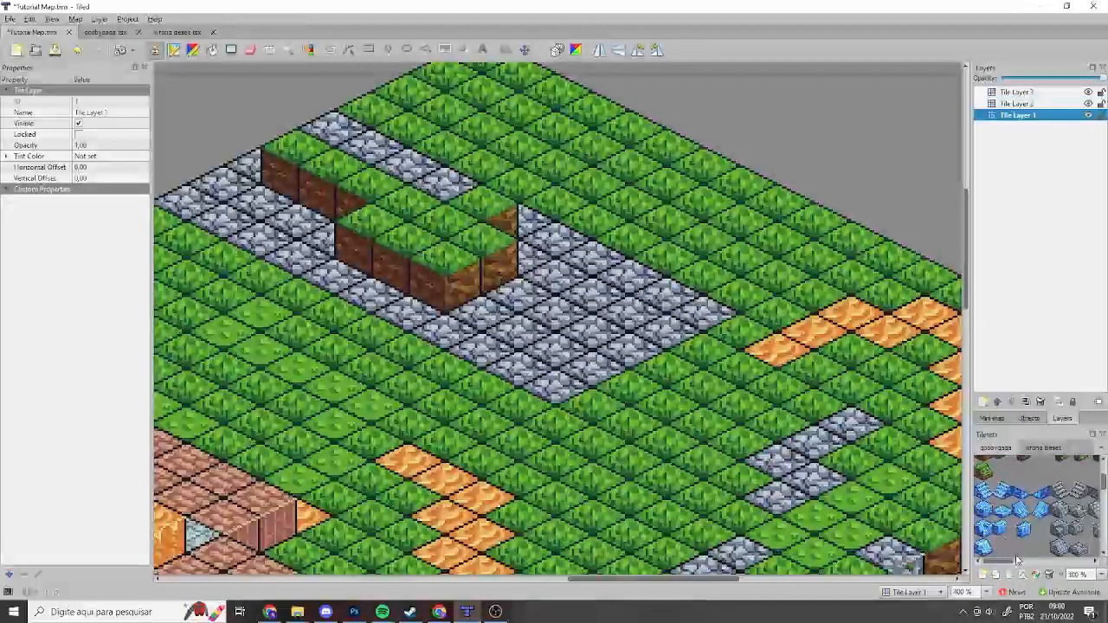
{"action": "scroll", "coordinate": [1006, 554], "scroll_direction": "down", "scroll_amount": 2}
{"action": "left_click", "coordinate": [1058, 507]}
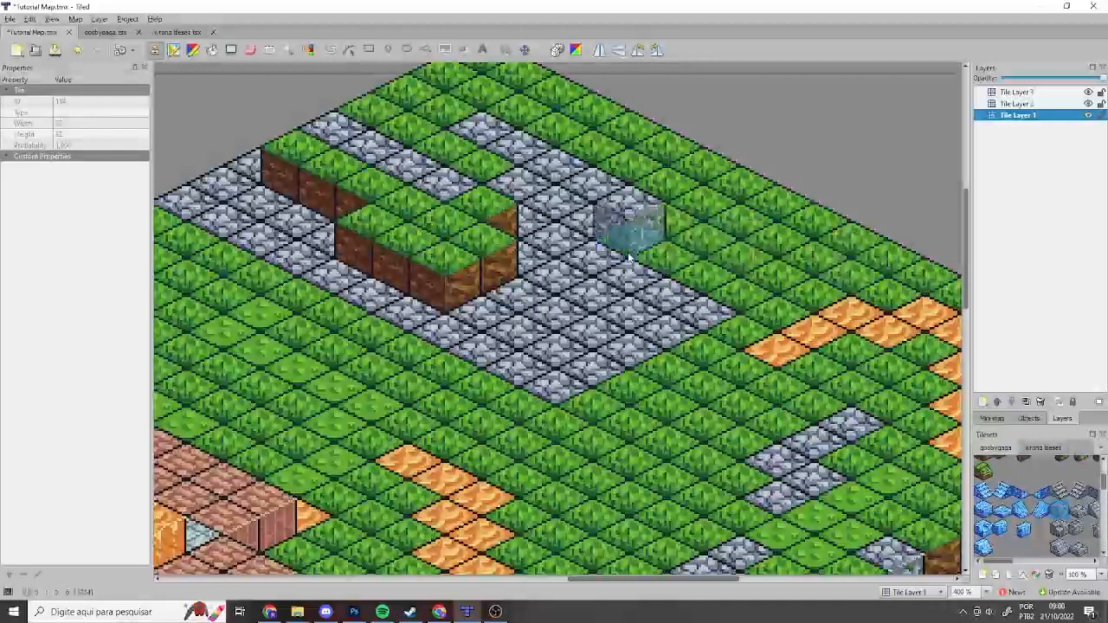
{"action": "scroll", "coordinate": [597, 224], "scroll_direction": "down", "scroll_amount": 2}
{"action": "mouse_move", "coordinate": [662, 213]}
{"action": "middle_mouse_down"}
{"action": "mouse_move", "coordinate": [672, 229]}
{"action": "mouse_move", "coordinate": [902, 293]}
{"action": "mouse_move", "coordinate": [797, 227]}
{"action": "middle_mouse_up"}
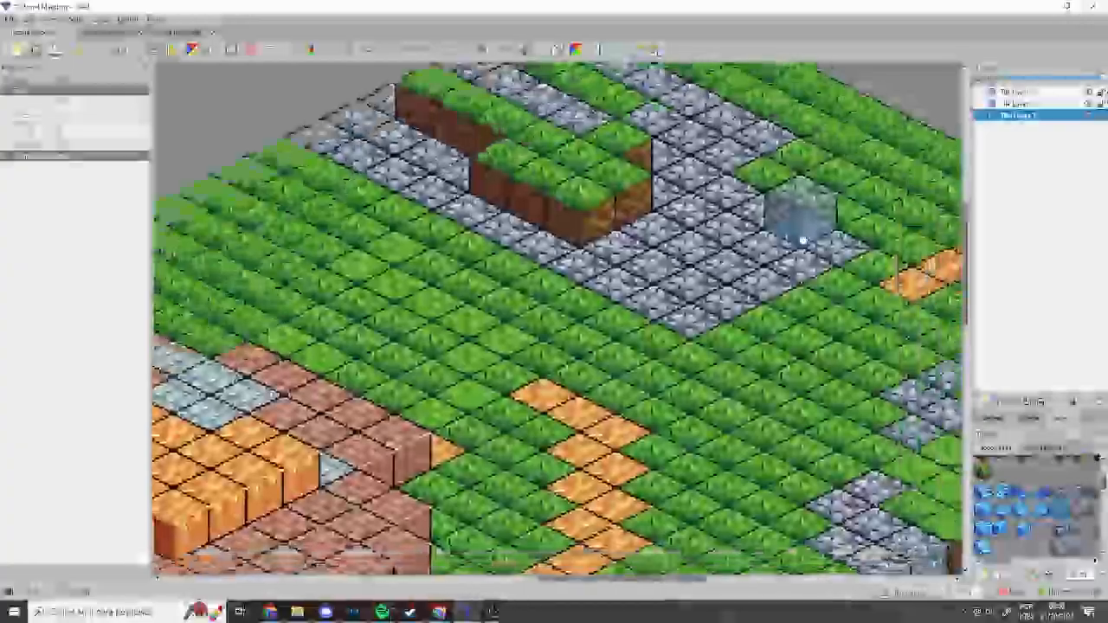
Step: Choose the grass block and paint a raised patch on Tile Layer 2 between the zigzag orange path and the map's front edge
{"action": "scroll", "coordinate": [779, 260], "scroll_direction": "down", "scroll_amount": 2}
{"action": "scroll", "coordinate": [768, 277], "scroll_direction": "down", "scroll_amount": 5, "text": "ctrl"}
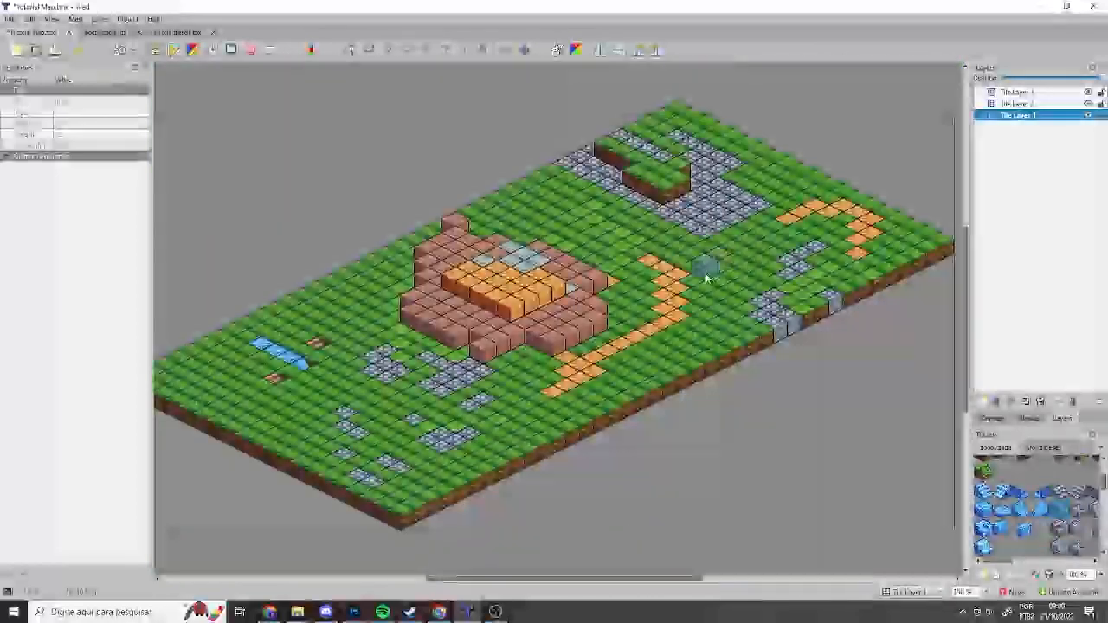
{"action": "scroll", "coordinate": [691, 291], "scroll_direction": "up", "scroll_amount": 2, "text": "ctrl"}
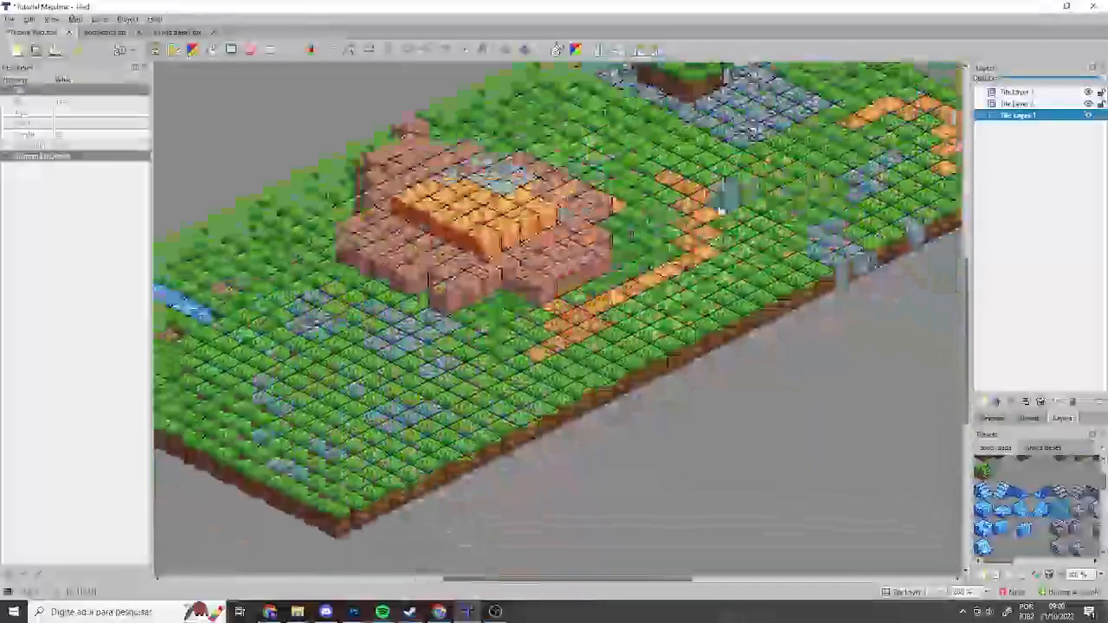
{"action": "middle_click_drag", "start_coordinate": [721, 208], "coordinate": [725, 299]}
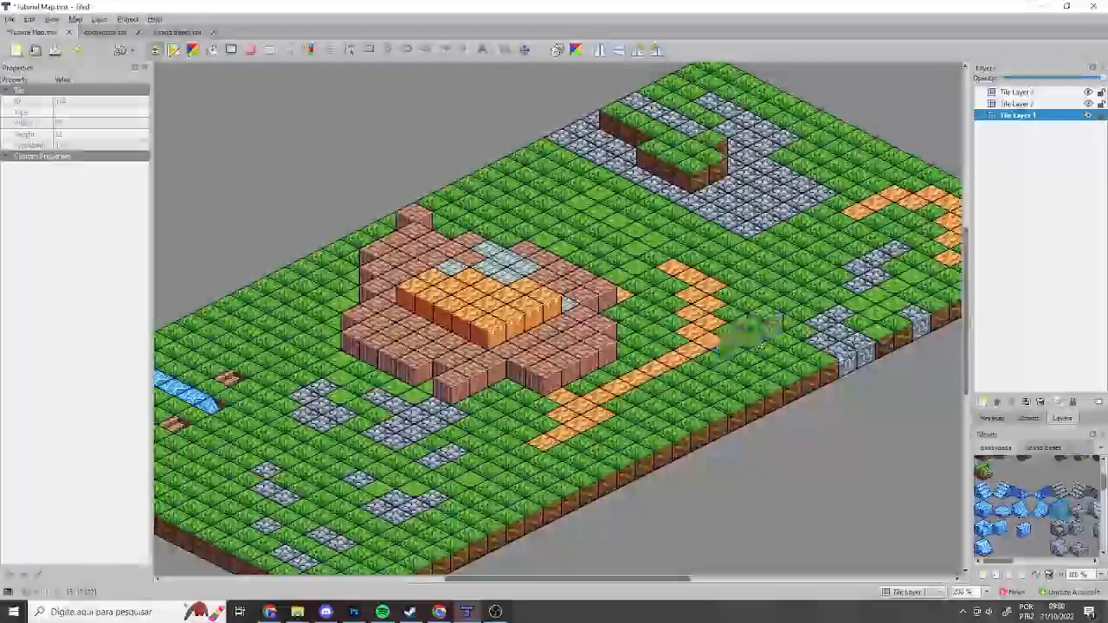
{"action": "scroll", "coordinate": [984, 489], "scroll_direction": "up", "scroll_amount": 1}
{"action": "left_click", "coordinate": [987, 488]}
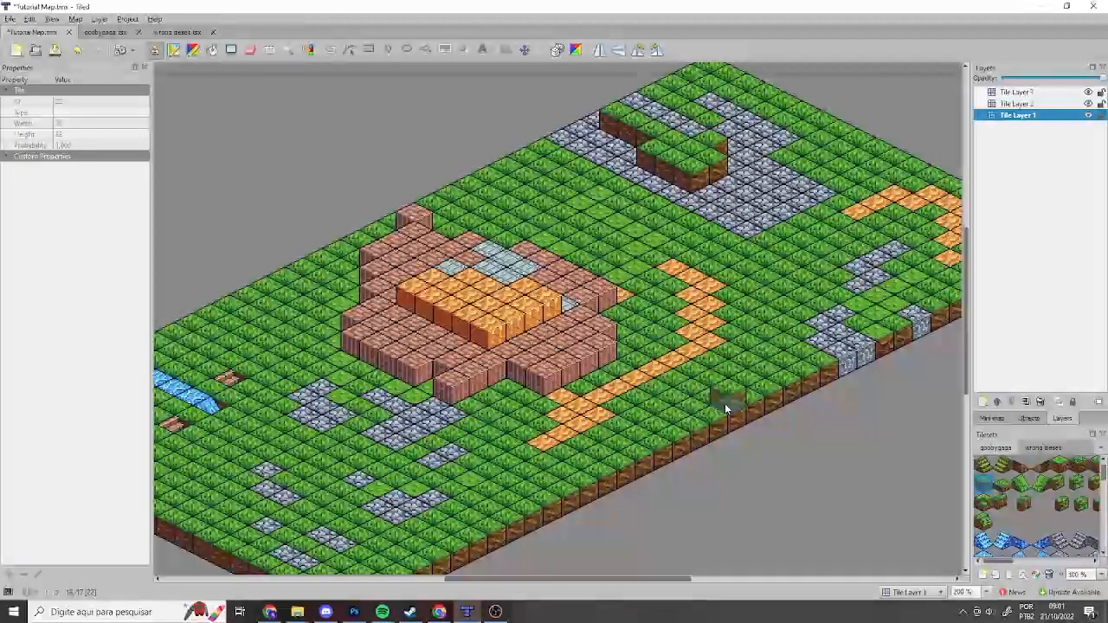
{"action": "left_click", "coordinate": [1002, 107]}
{"action": "mouse_move", "coordinate": [730, 338]}
{"action": "left_mouse_down"}
{"action": "mouse_move", "coordinate": [705, 379]}
{"action": "mouse_move", "coordinate": [760, 354]}
{"action": "mouse_move", "coordinate": [750, 314]}
{"action": "mouse_move", "coordinate": [774, 297]}
{"action": "mouse_move", "coordinate": [764, 290]}
{"action": "mouse_move", "coordinate": [795, 289]}
{"action": "left_mouse_up"}
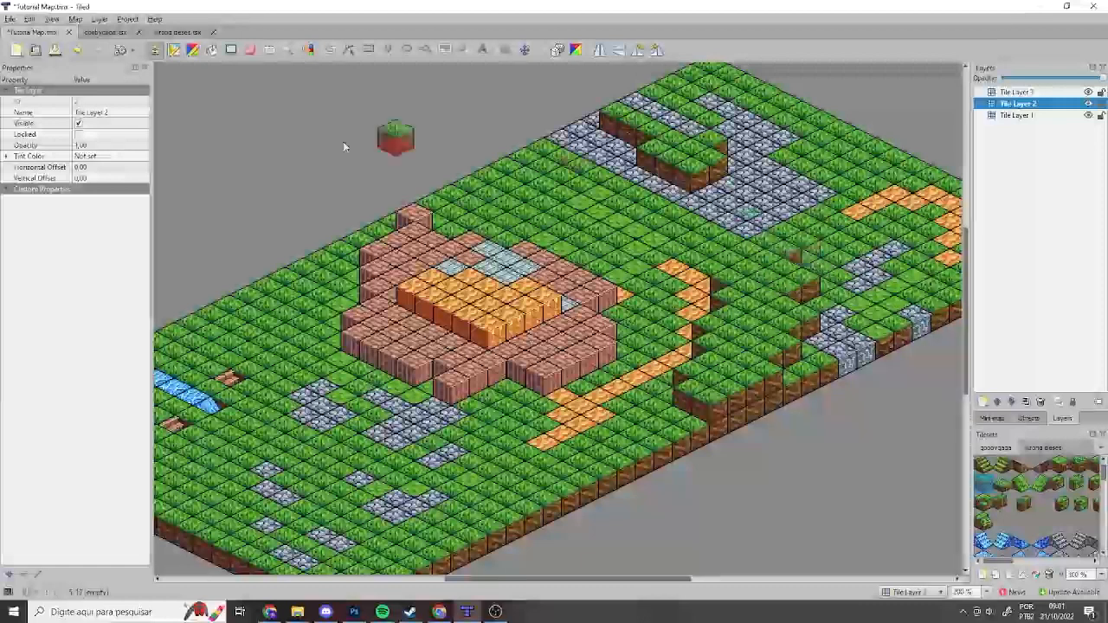
Step: Select Tile Layer 1 and erase a hole in the ground behind the brick area
{"action": "left_click", "coordinate": [1019, 116]}
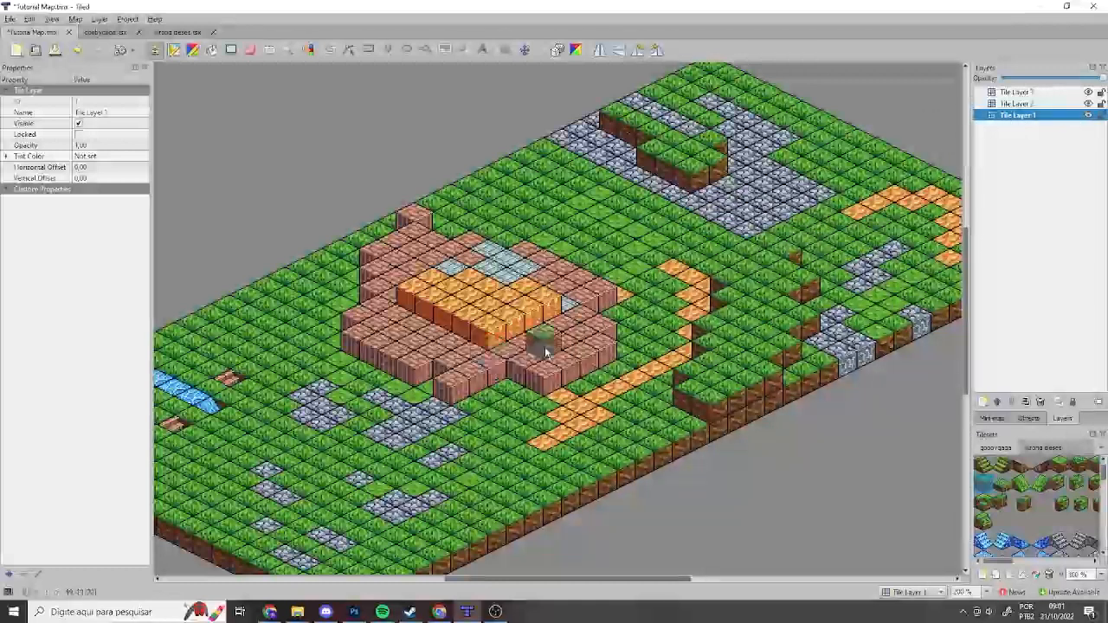
{"action": "mouse_move", "coordinate": [551, 194]}
{"action": "left_mouse_down"}
{"action": "mouse_move", "coordinate": [537, 211]}
{"action": "mouse_move", "coordinate": [542, 233]}
{"action": "mouse_move", "coordinate": [597, 231]}
{"action": "left_mouse_up"}
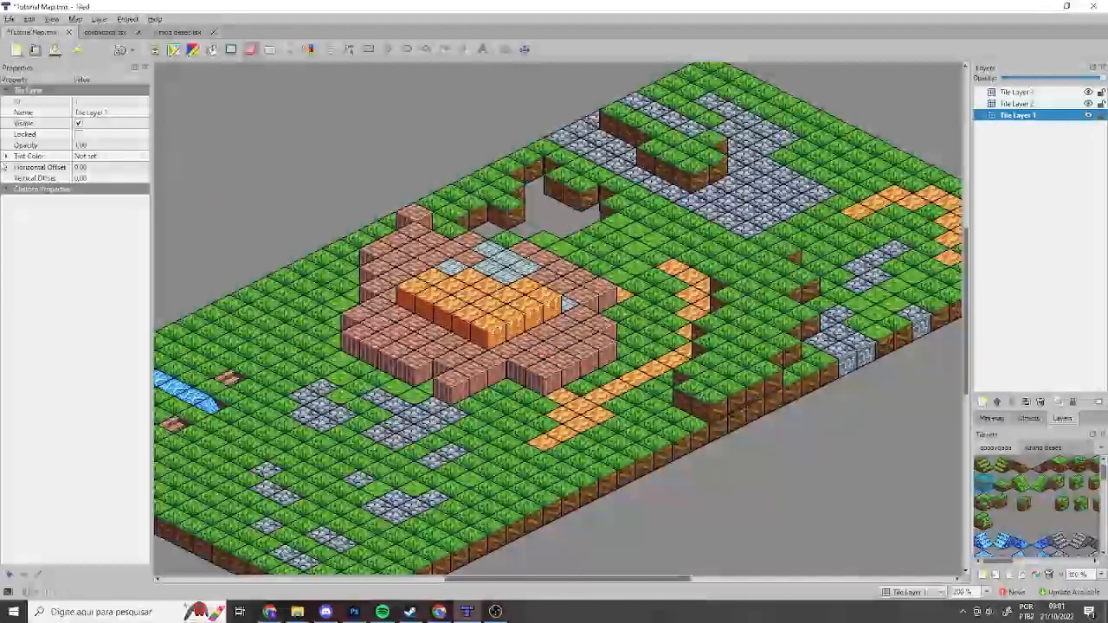
Step: Set Tile Layer 1's tint color to a light grey with red, green and blue at 210
{"action": "left_click", "coordinate": [7, 91]}
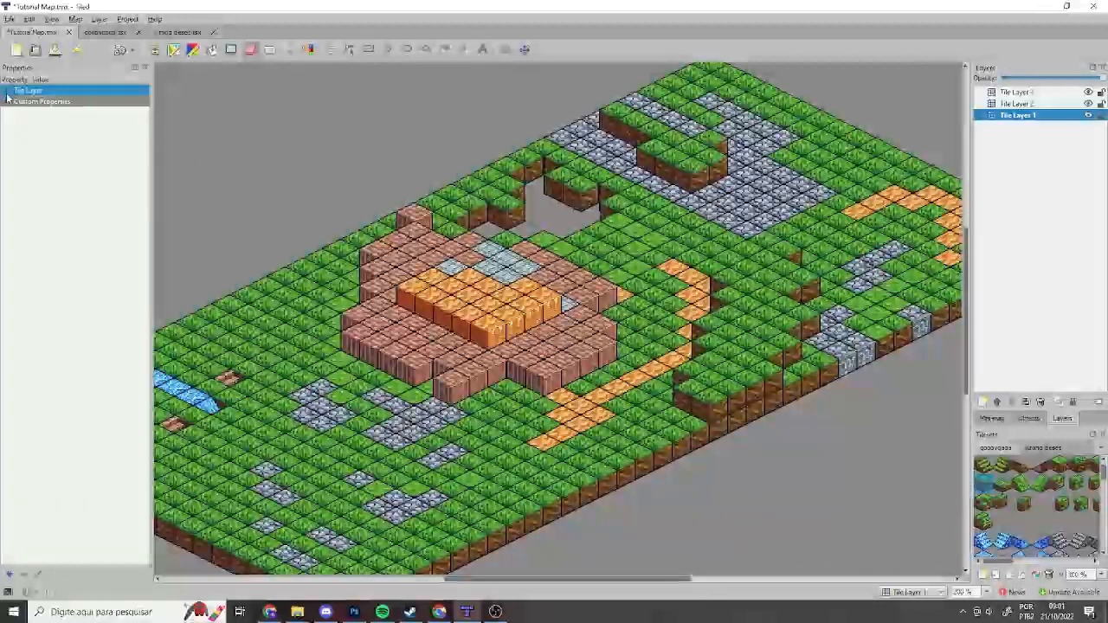
{"action": "left_click", "coordinate": [7, 91]}
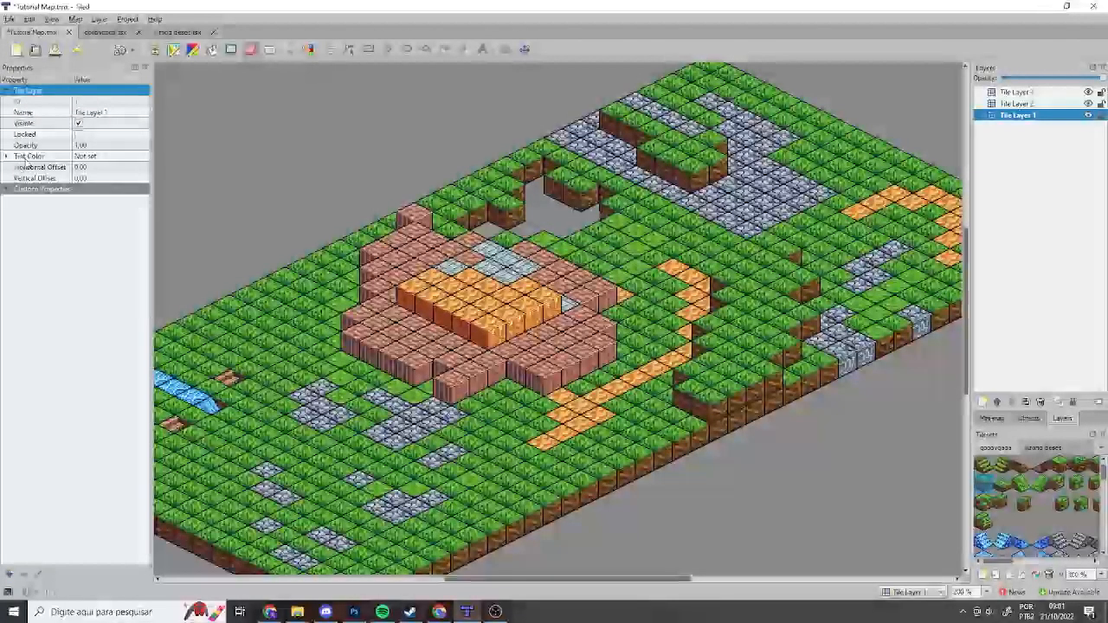
{"action": "left_click", "coordinate": [87, 156]}
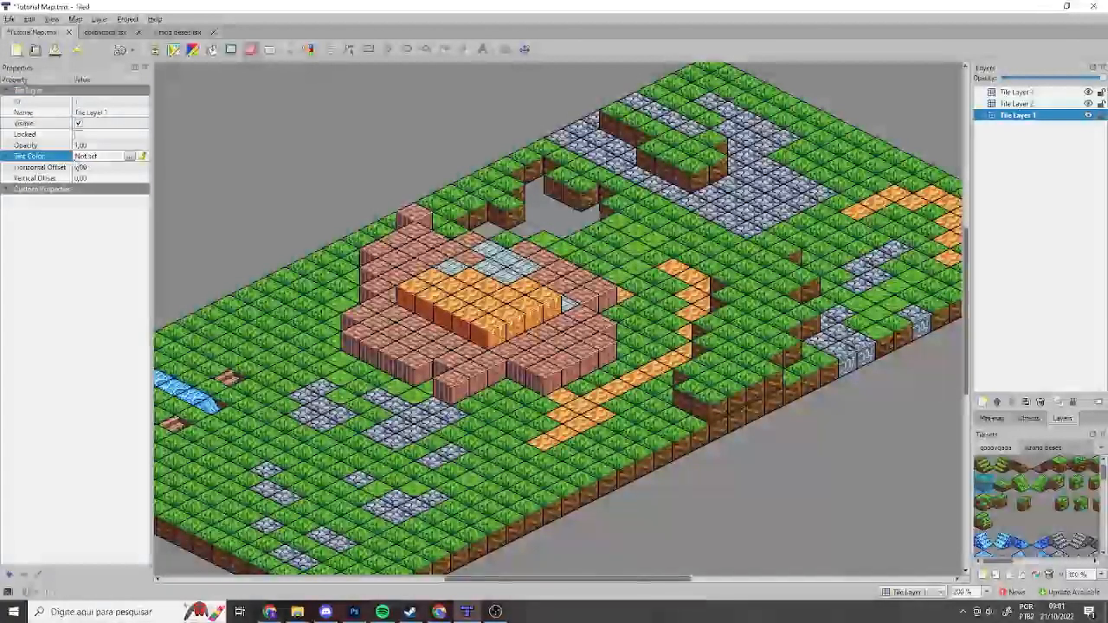
{"action": "left_click", "coordinate": [128, 156]}
{"action": "left_click_drag", "start_coordinate": [424, 171], "coordinate": [64, 188]}
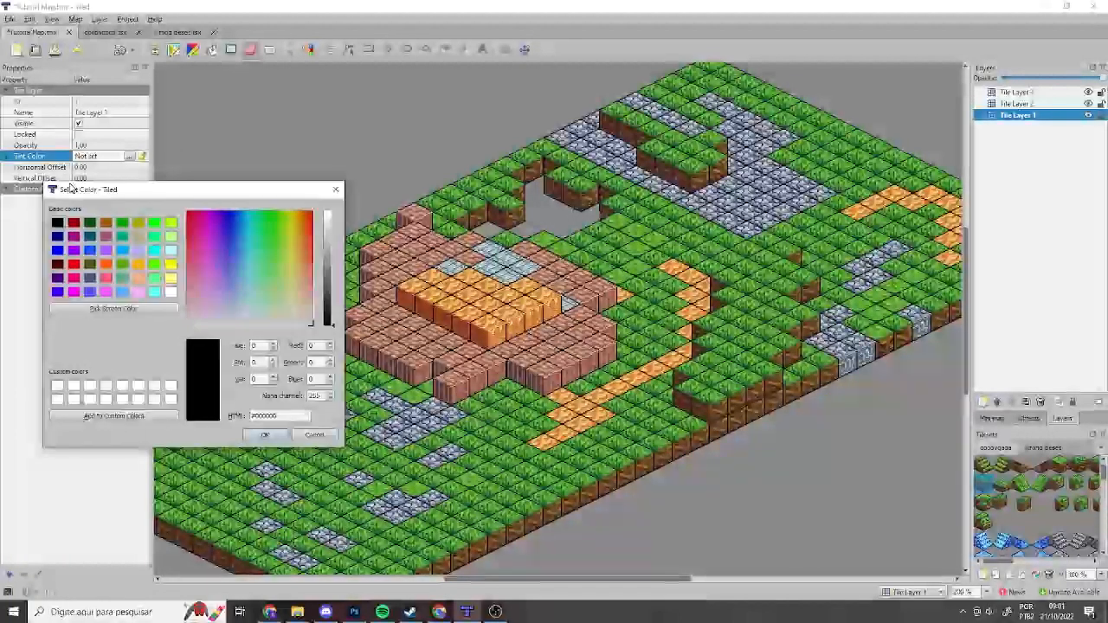
{"action": "mouse_move", "coordinate": [64, 188]}
{"action": "left_mouse_down"}
{"action": "mouse_move", "coordinate": [207, 193]}
{"action": "mouse_move", "coordinate": [164, 202]}
{"action": "mouse_move", "coordinate": [92, 155]}
{"action": "mouse_move", "coordinate": [59, 110]}
{"action": "mouse_move", "coordinate": [84, 167]}
{"action": "mouse_move", "coordinate": [79, 193]}
{"action": "left_mouse_up"}
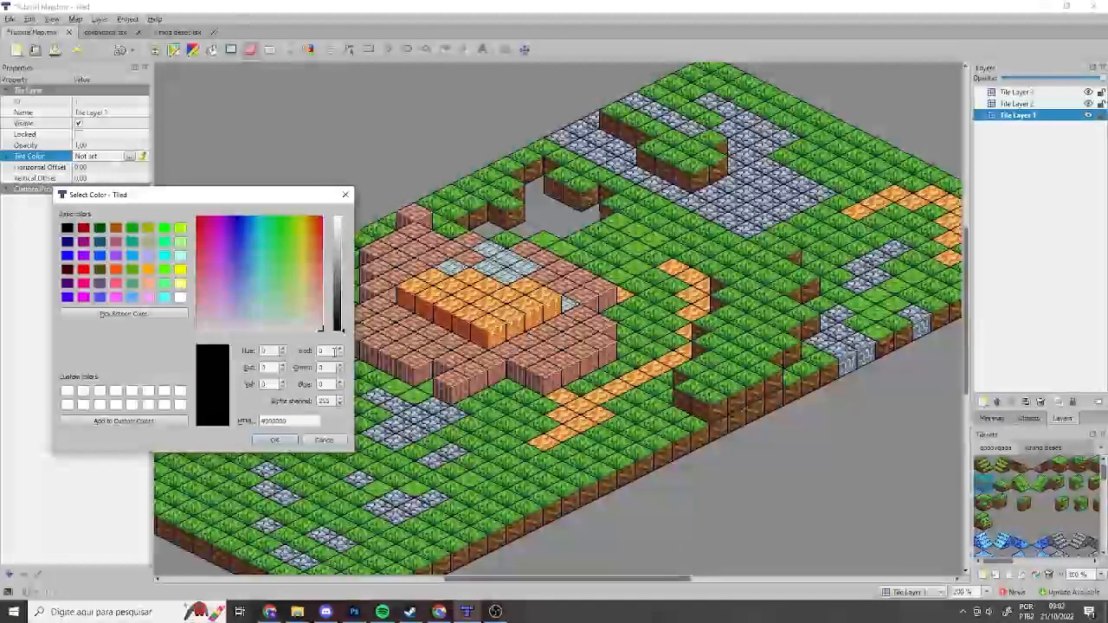
{"action": "left_click_drag", "start_coordinate": [322, 350], "coordinate": [315, 350]}
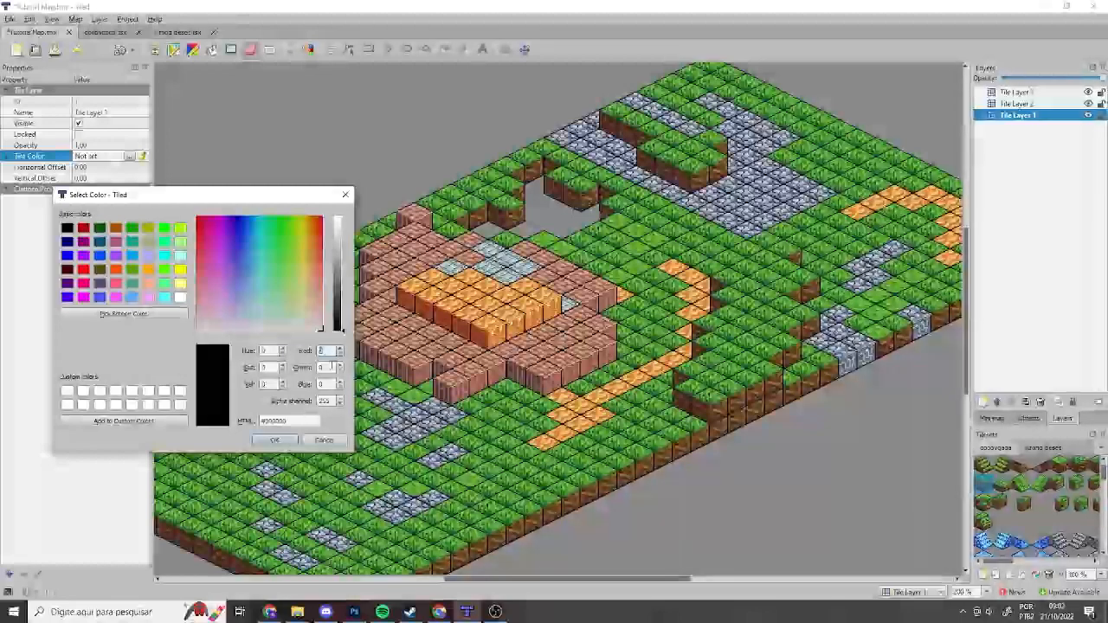
{"action": "type", "text": "210"}
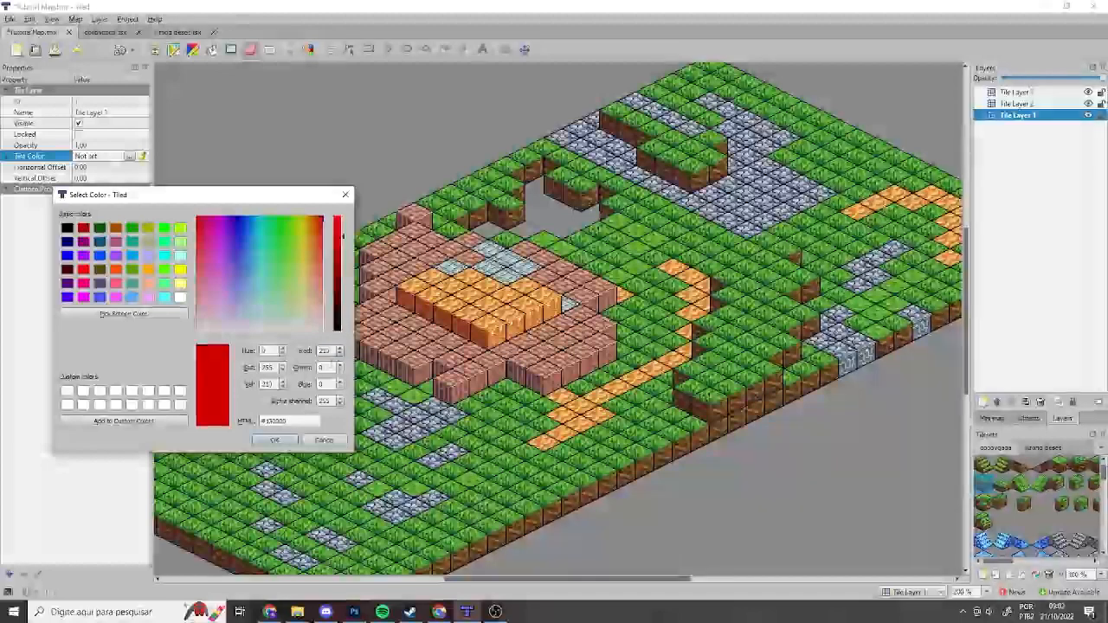
{"action": "type", "text": "210210"}
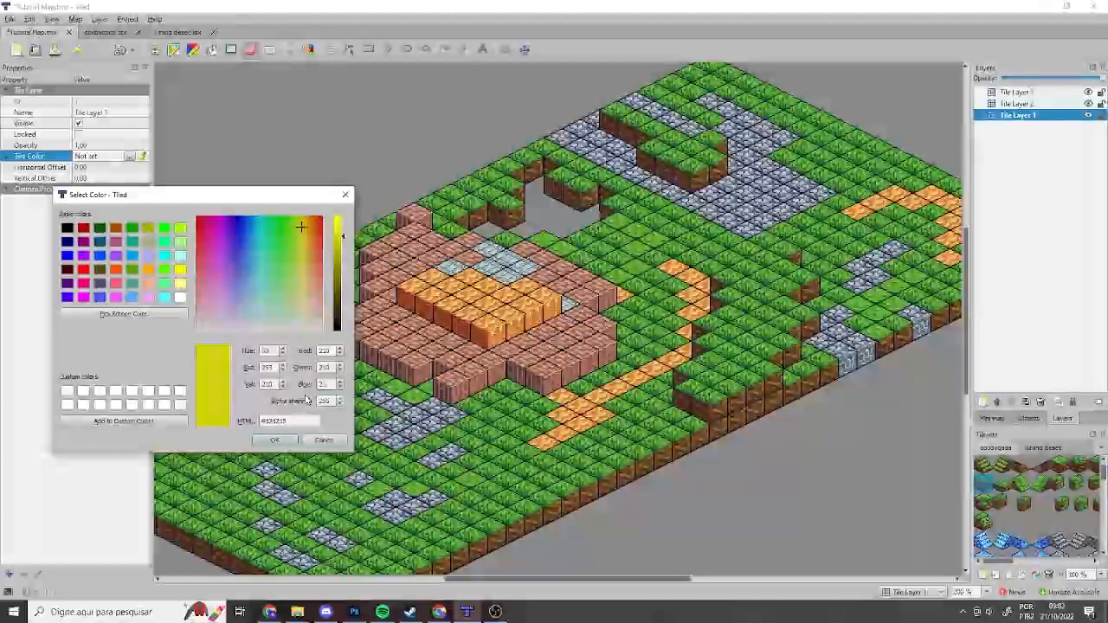
{"action": "left_click", "coordinate": [276, 443]}
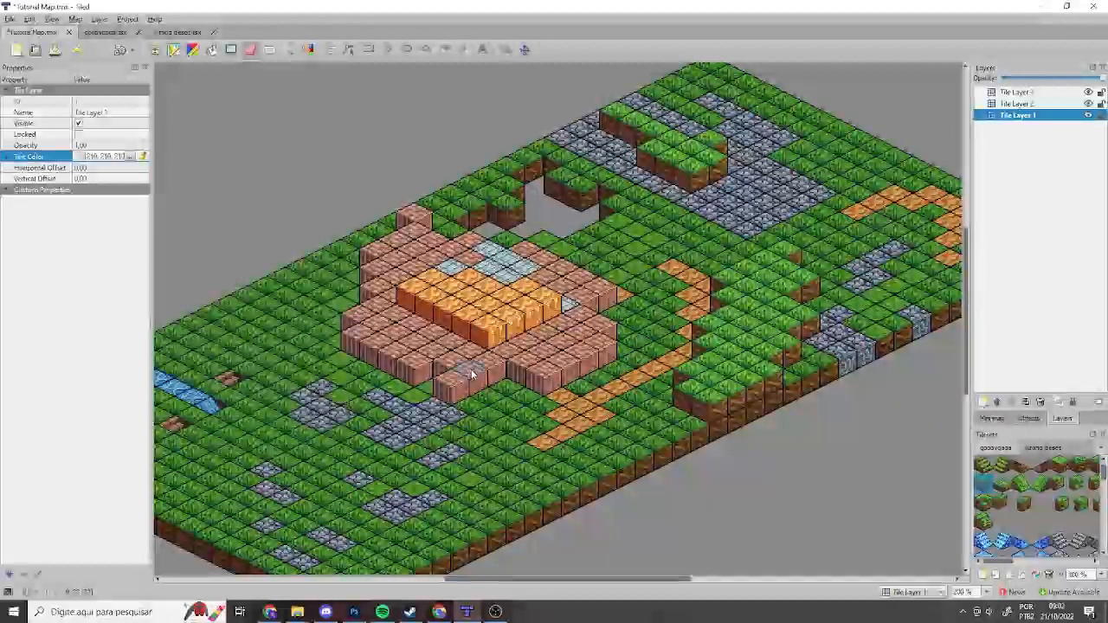
Step: Darken Tile Layer 1's tint color by setting red, green and blue to 180
{"action": "scroll", "coordinate": [580, 390], "scroll_direction": "down", "scroll_amount": 2}
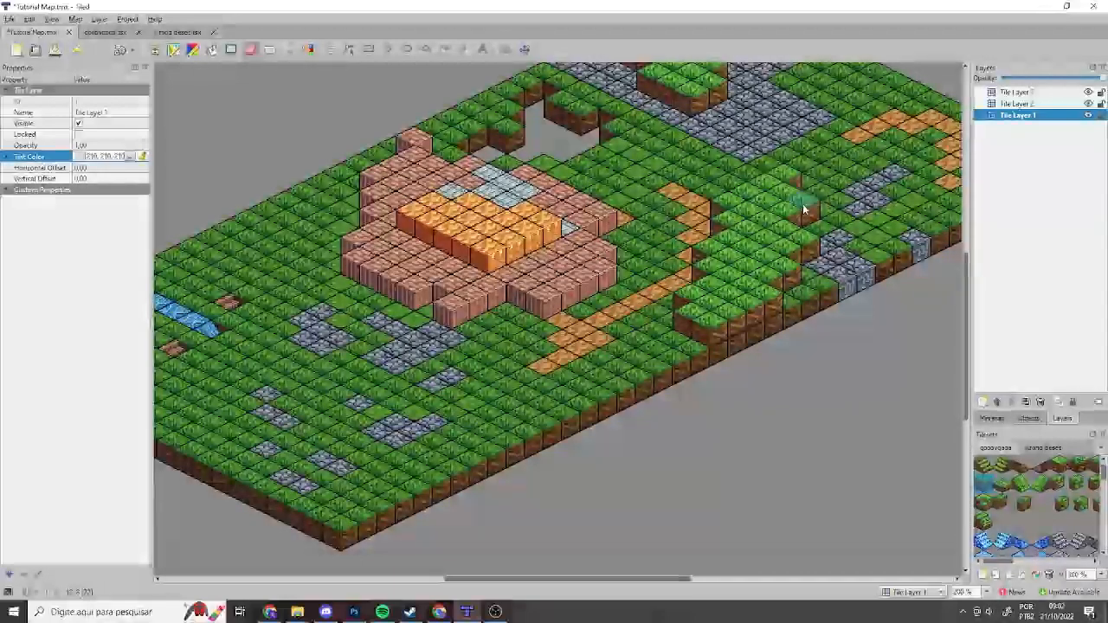
{"action": "scroll", "coordinate": [801, 191], "scroll_direction": "up", "scroll_amount": 1, "text": "ctrl"}
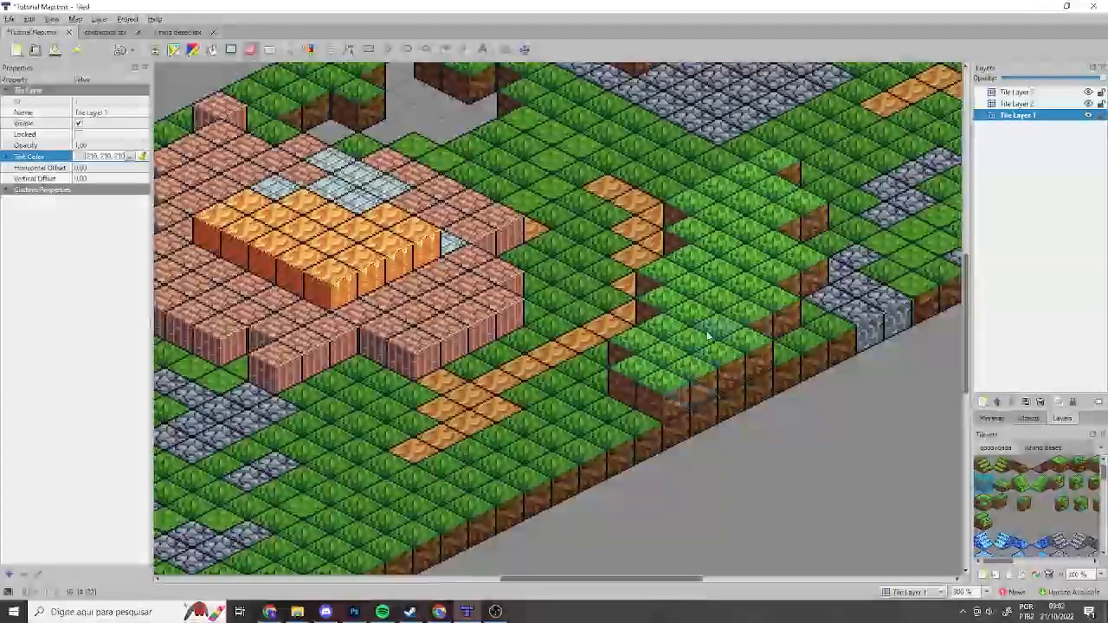
{"action": "left_click", "coordinate": [128, 156]}
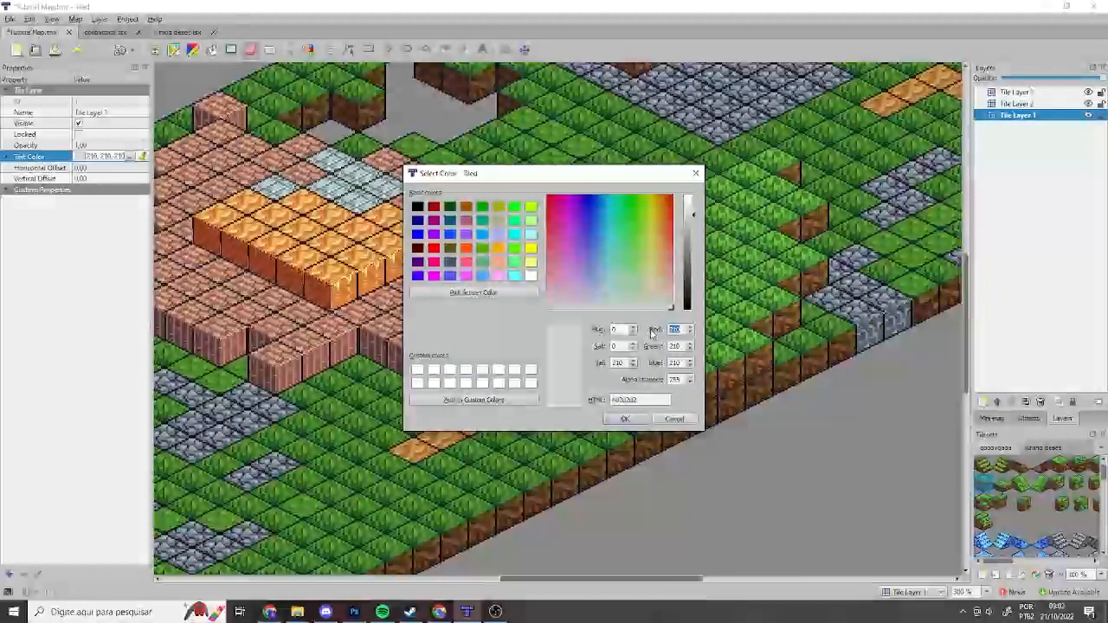
{"action": "type", "text": "180"}
{"action": "double_click", "coordinate": [671, 347]}
{"action": "type", "text": "180"}
{"action": "key", "text": "Tab"}
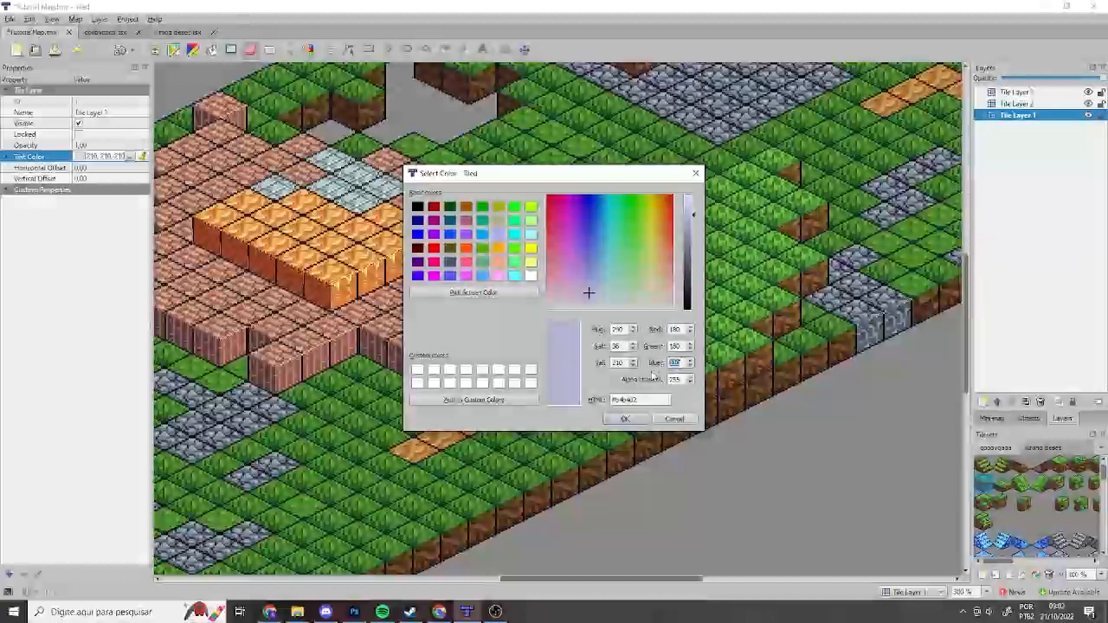
{"action": "type", "text": "180"}
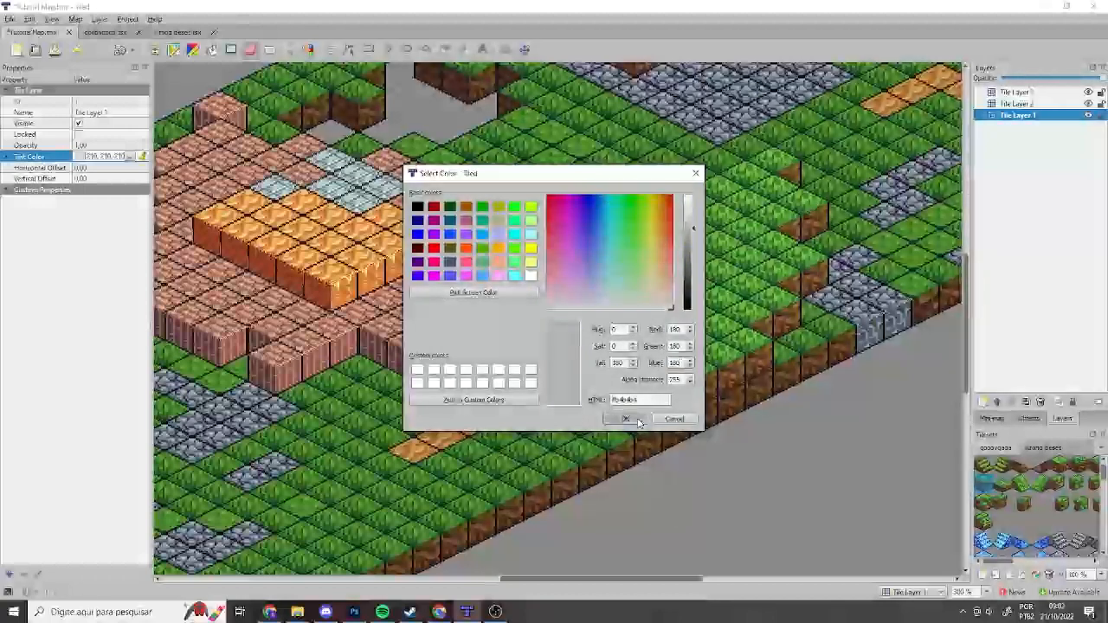
{"action": "left_click", "coordinate": [627, 420]}
{"action": "scroll", "coordinate": [719, 355], "scroll_direction": "down", "scroll_amount": 3}
{"action": "scroll", "coordinate": [767, 321], "scroll_direction": "down", "scroll_amount": 1, "text": "ctrl"}
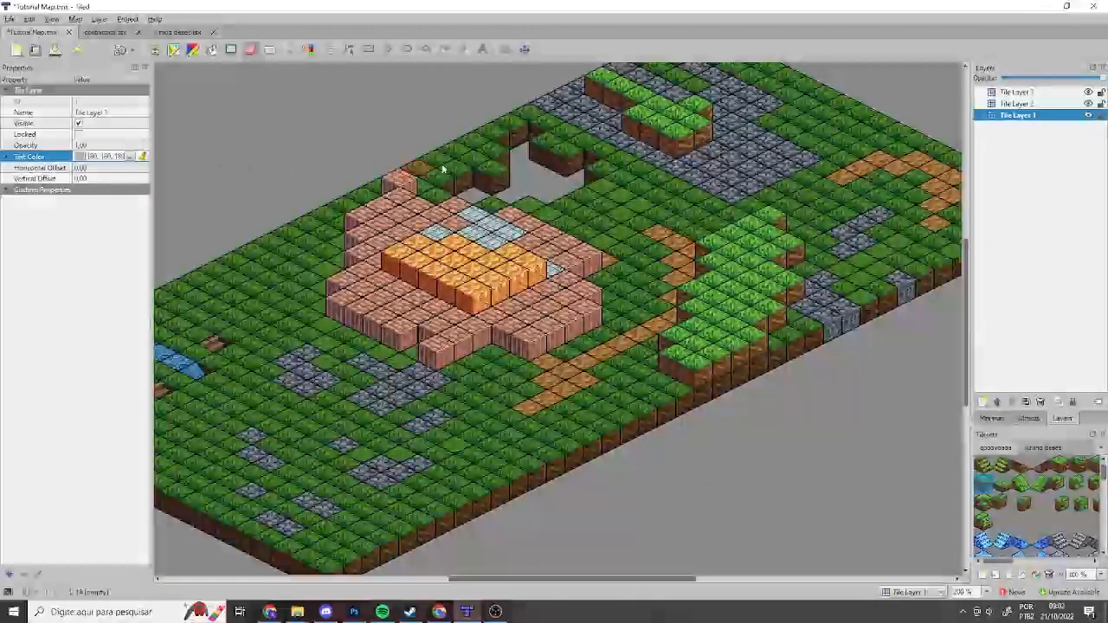
{"action": "scroll", "coordinate": [684, 325], "scroll_direction": "down", "scroll_amount": 2}
{"action": "scroll", "coordinate": [651, 320], "scroll_direction": "up", "scroll_amount": 2}
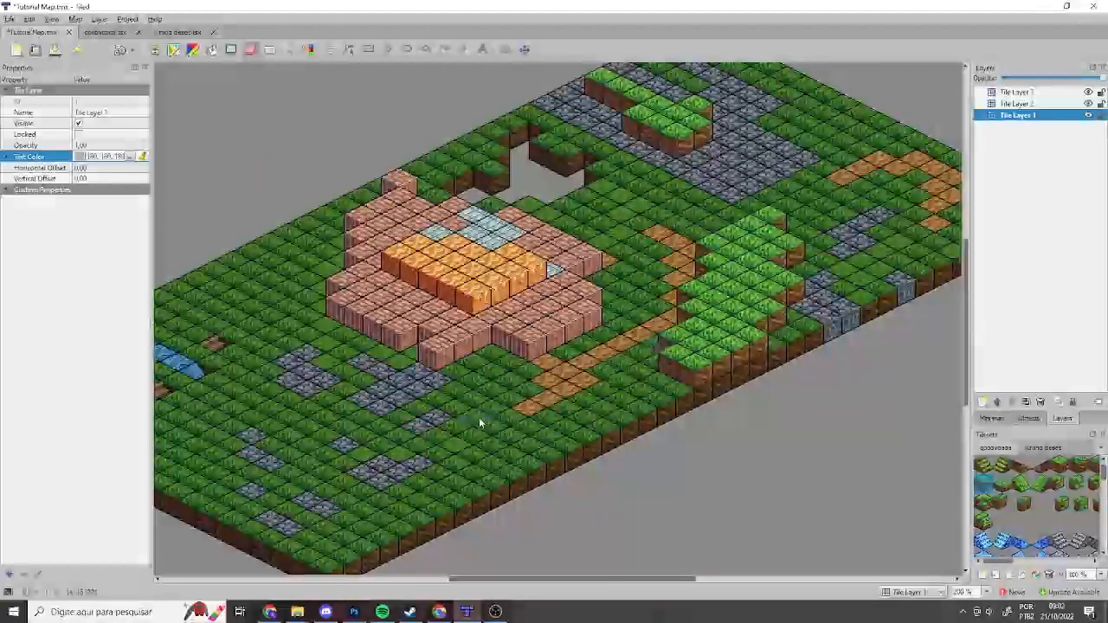
{"action": "key", "text": "space"}
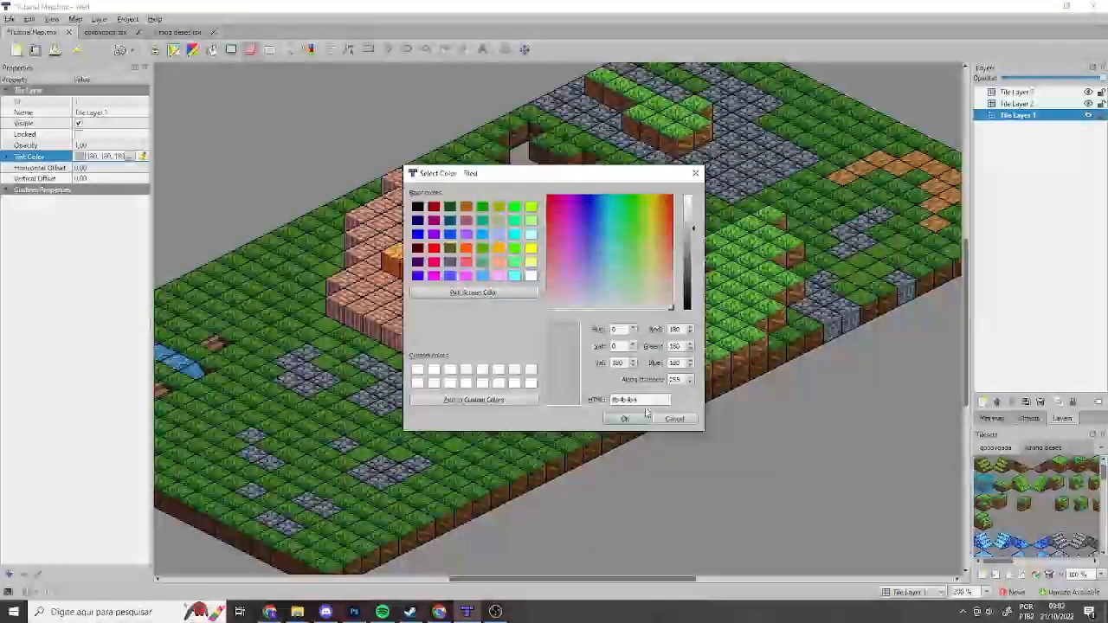
{"action": "left_click", "coordinate": [672, 418]}
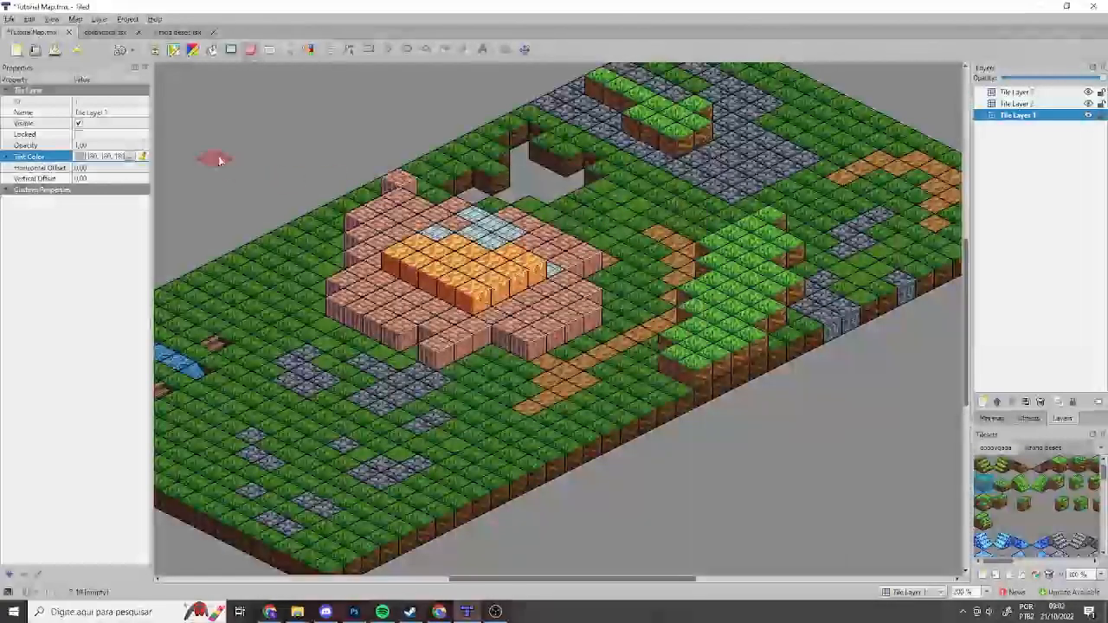
Step: Tint Tile Layer 1 bluish by setting its tint color to red 160, green 160 and blue 230
{"action": "left_click", "coordinate": [129, 157]}
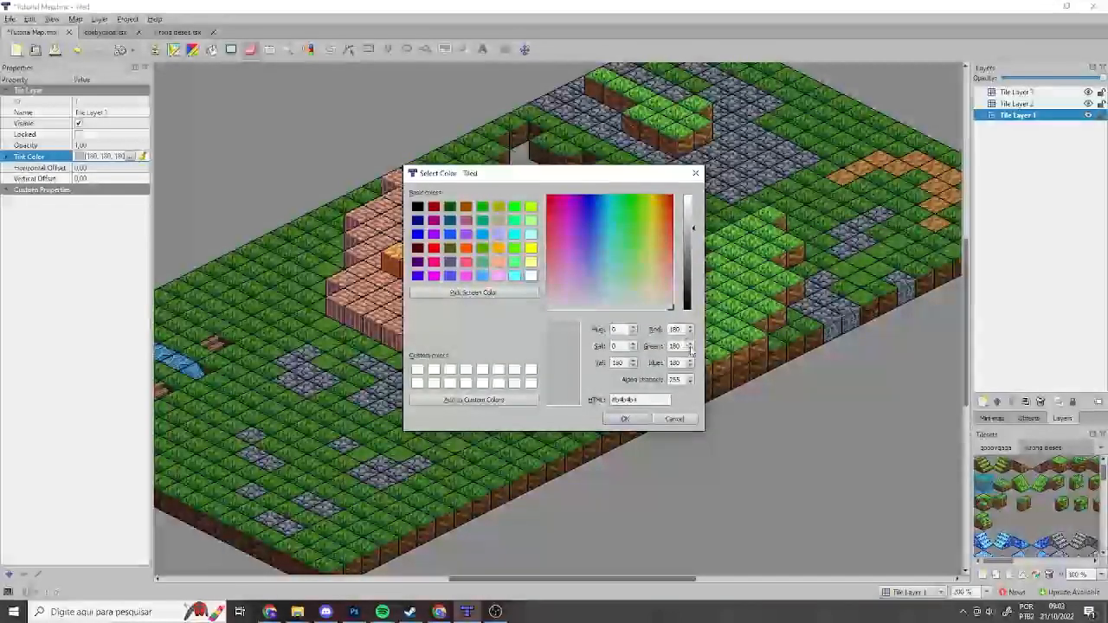
{"action": "left_click_drag", "start_coordinate": [604, 174], "coordinate": [350, 213]}
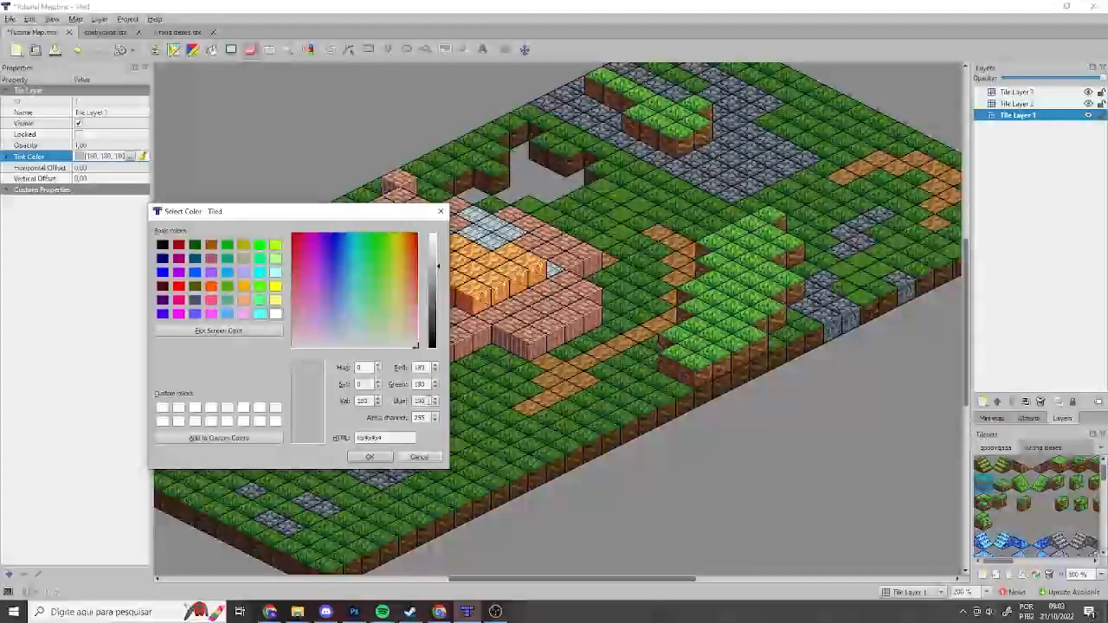
{"action": "double_click", "coordinate": [421, 401]}
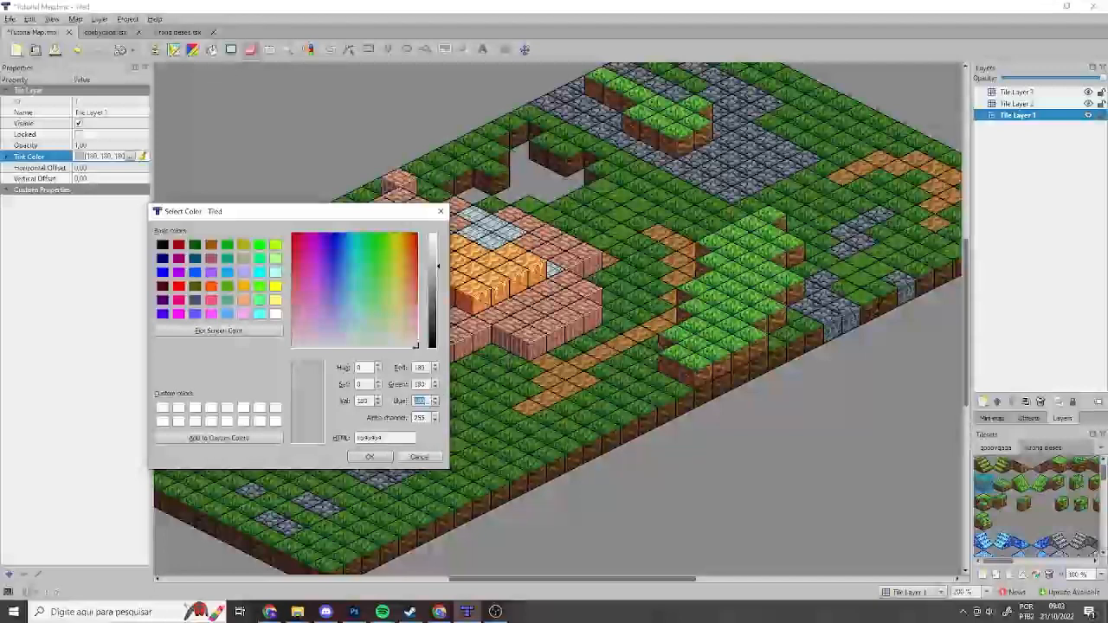
{"action": "type", "text": "2"}
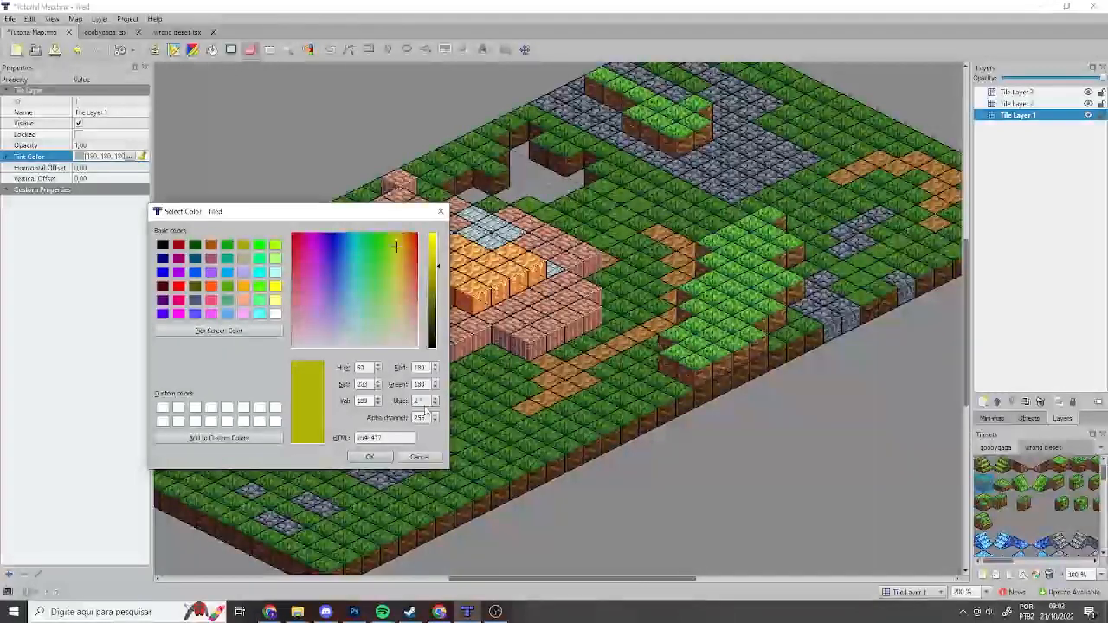
{"action": "type", "text": "30"}
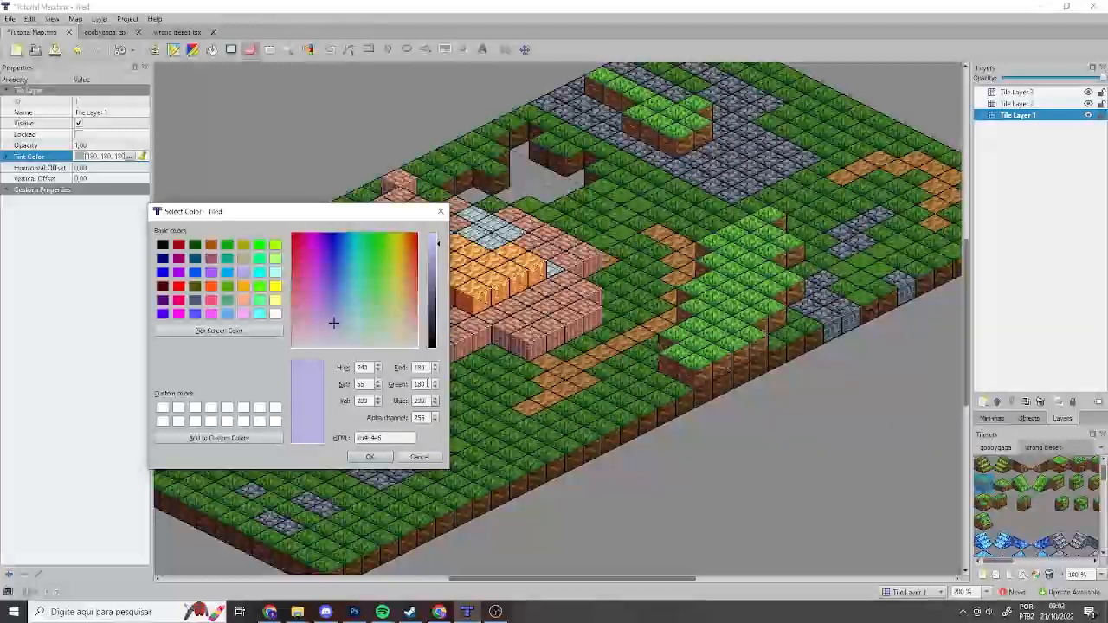
{"action": "double_click", "coordinate": [424, 384]}
{"action": "type", "text": "160"}
{"action": "double_click", "coordinate": [420, 367]}
{"action": "type", "text": "160"}
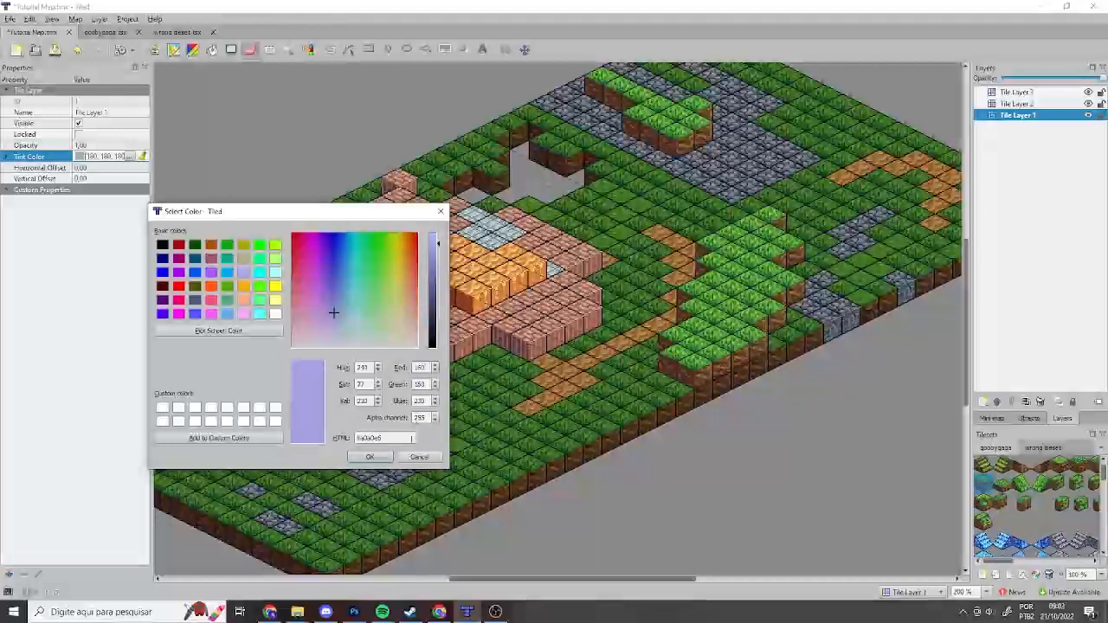
{"action": "left_click", "coordinate": [385, 459]}
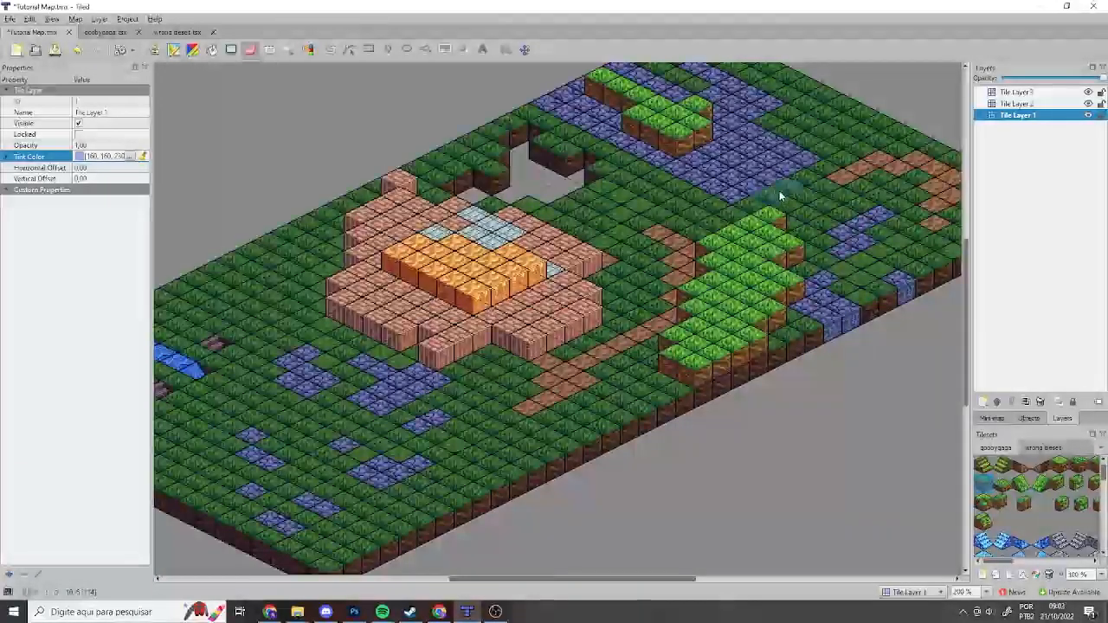
Step: Shift Tile Layer 1's tint color to a reddish tone by setting red to 230 and blue to 160
{"action": "scroll", "coordinate": [758, 214], "scroll_direction": "up", "scroll_amount": 2}
{"action": "scroll", "coordinate": [758, 214], "scroll_direction": "down", "scroll_amount": 2}
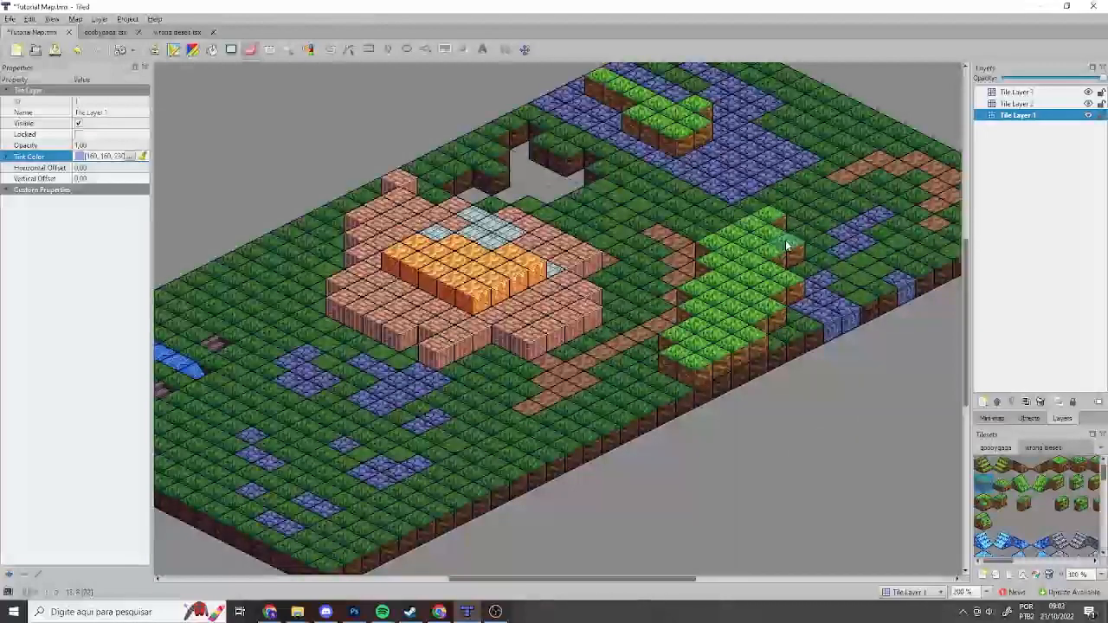
{"action": "scroll", "coordinate": [778, 247], "scroll_direction": "up", "scroll_amount": 2}
{"action": "scroll", "coordinate": [778, 247], "scroll_direction": "down", "scroll_amount": 2}
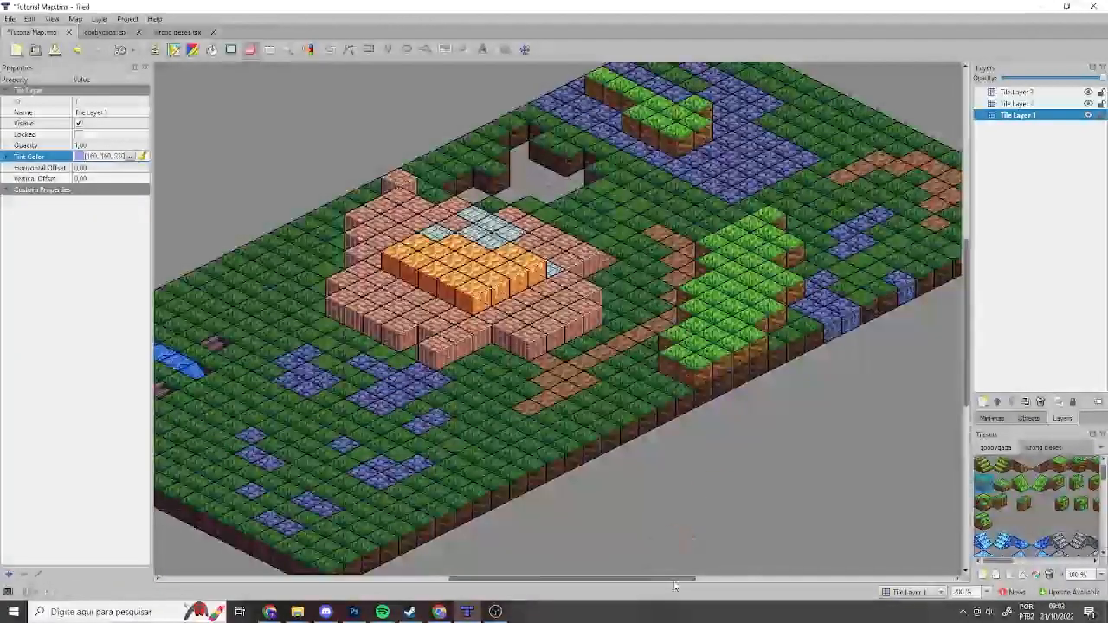
{"action": "mouse_move", "coordinate": [676, 582]}
{"action": "left_mouse_down"}
{"action": "mouse_move", "coordinate": [654, 581]}
{"action": "mouse_move", "coordinate": [679, 580]}
{"action": "left_mouse_up"}
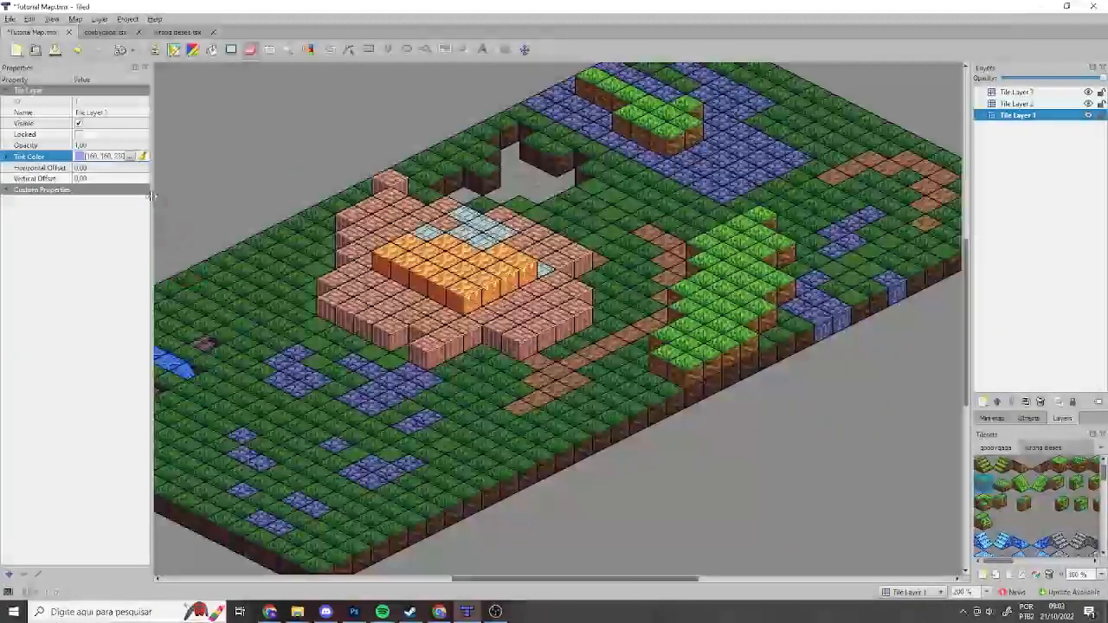
{"action": "left_click", "coordinate": [129, 157]}
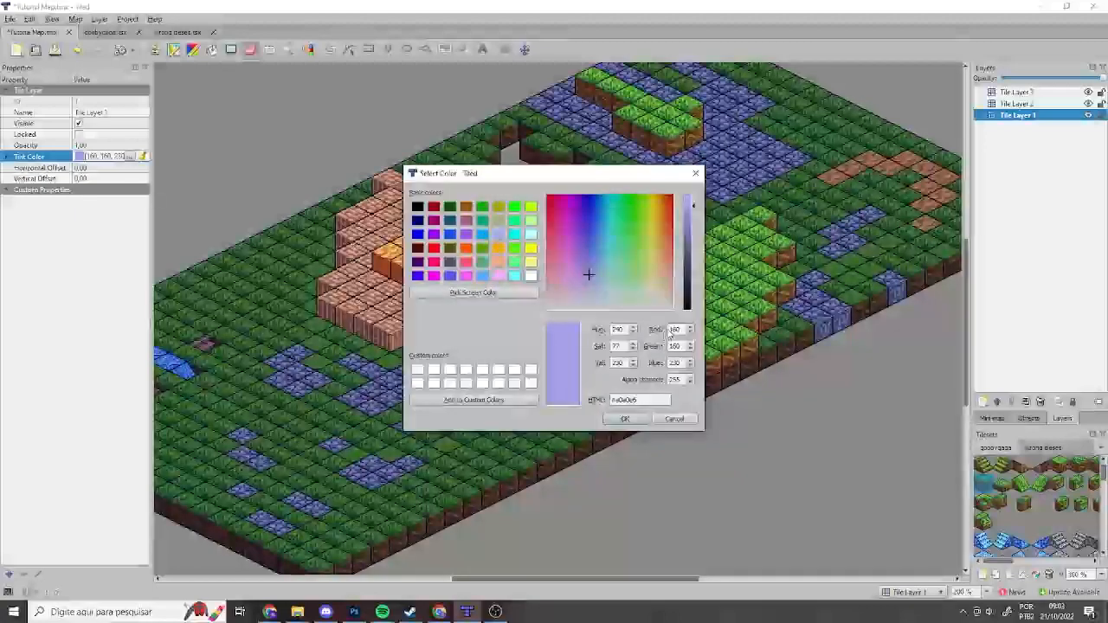
{"action": "left_click_drag", "start_coordinate": [676, 328], "coordinate": [653, 327]}
{"action": "type", "text": "230"}
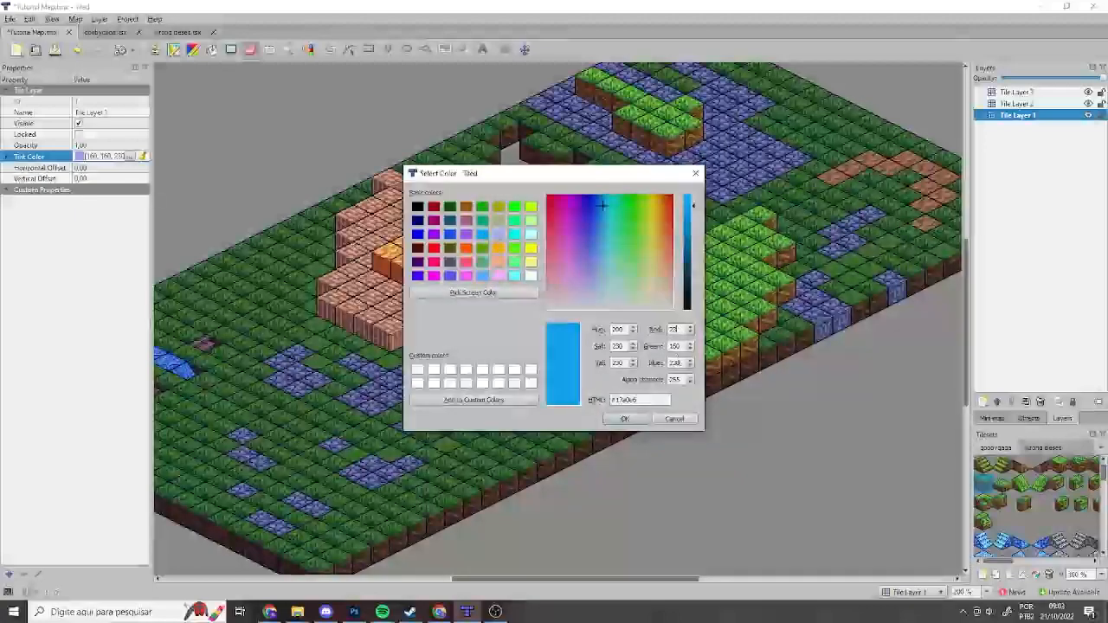
{"action": "key", "text": "Tab"}
{"action": "key", "text": "Tab"}
{"action": "type", "text": "160"}
{"action": "left_click", "coordinate": [631, 422]}
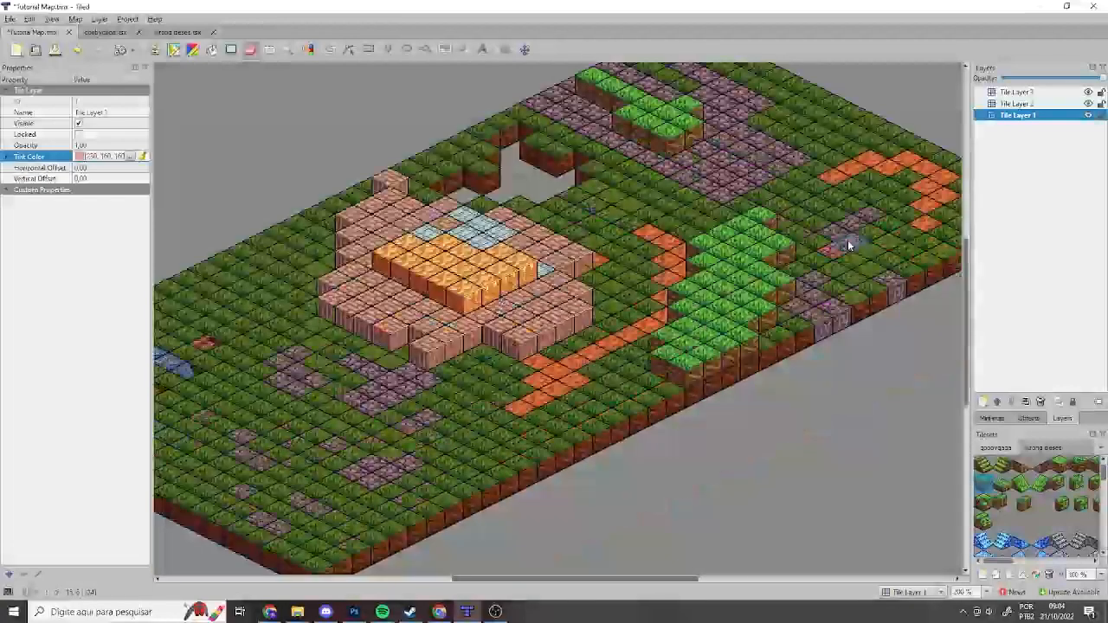
Step: Place low grass blocks on Tile Layer 2 along the brick area's front edge and one on Tile Layer 3 over the bricks
{"action": "scroll", "coordinate": [899, 264], "scroll_direction": "up", "scroll_amount": 2}
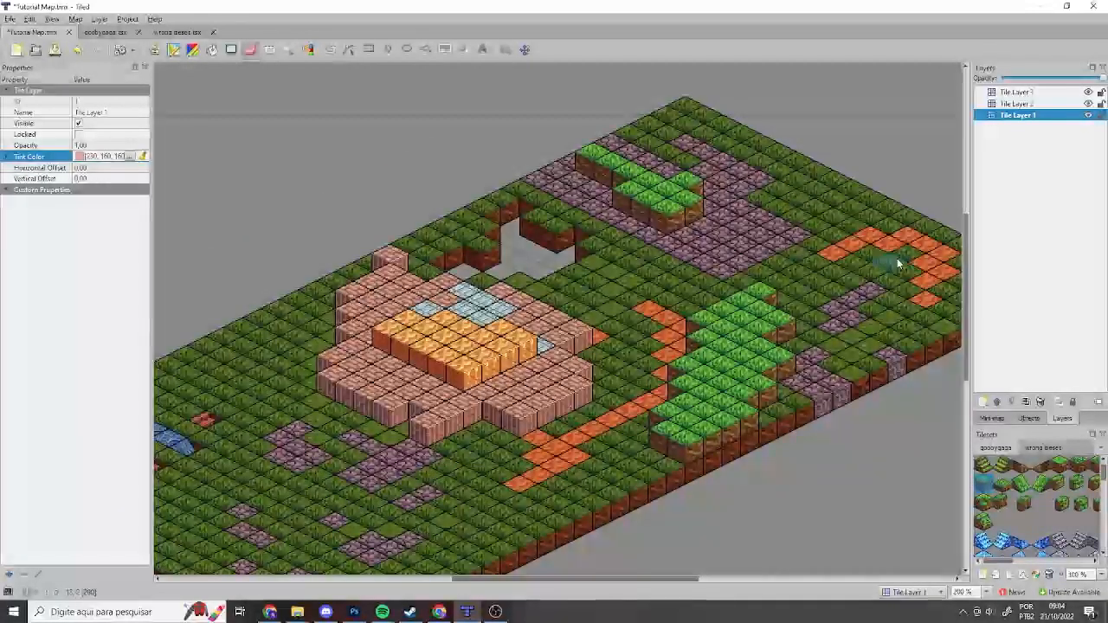
{"action": "scroll", "coordinate": [899, 264], "scroll_direction": "down", "scroll_amount": 2}
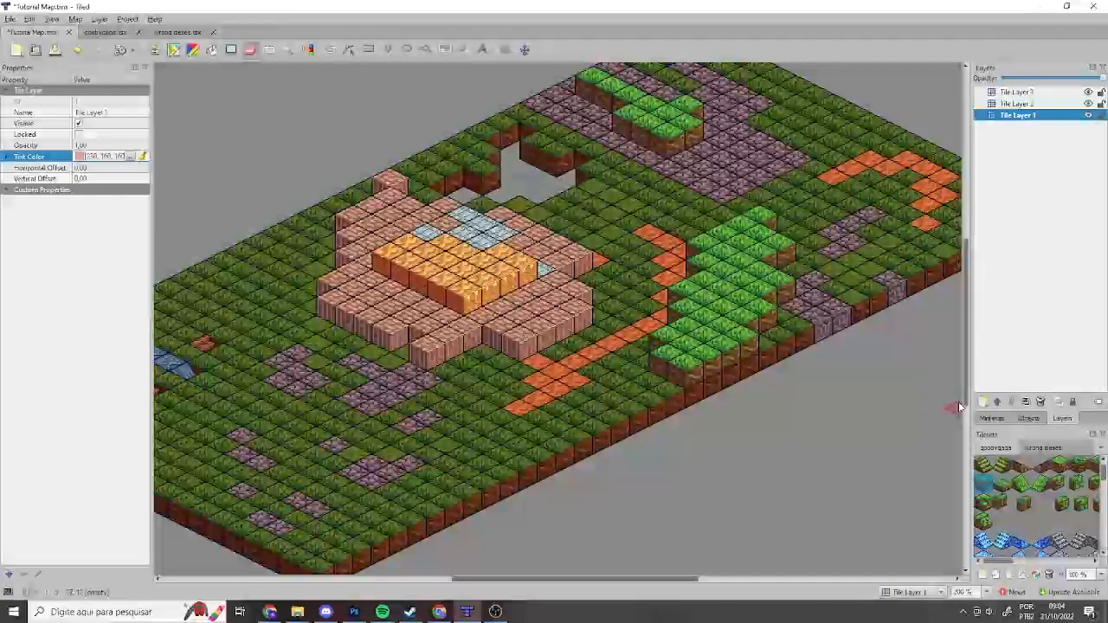
{"action": "scroll", "coordinate": [1005, 533], "scroll_direction": "down", "scroll_amount": 3}
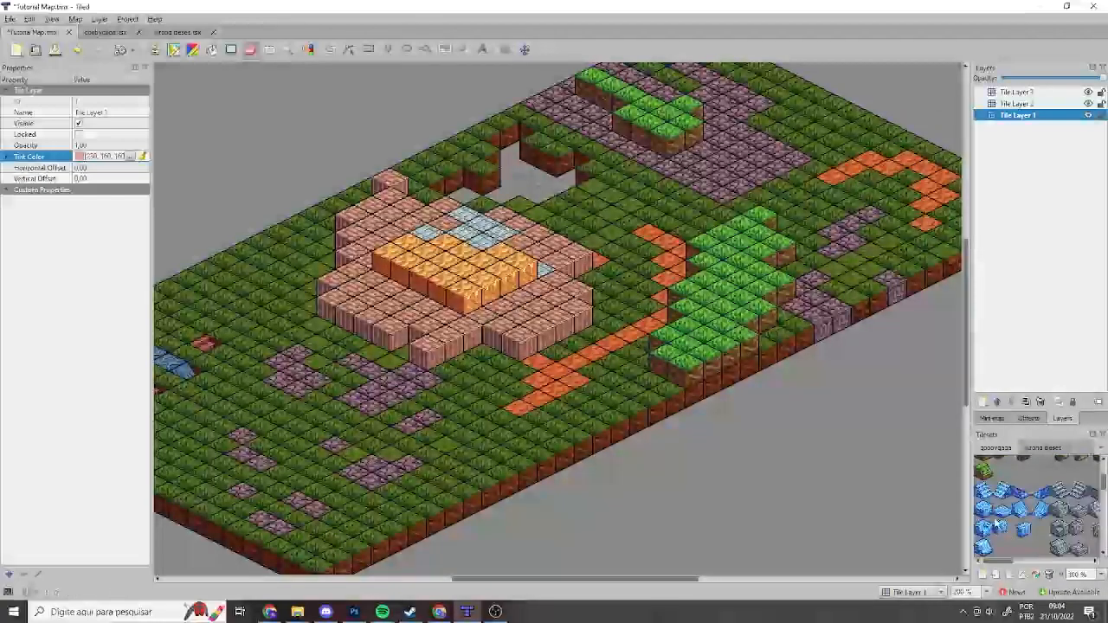
{"action": "left_click", "coordinate": [1017, 103]}
{"action": "left_click", "coordinate": [993, 517]}
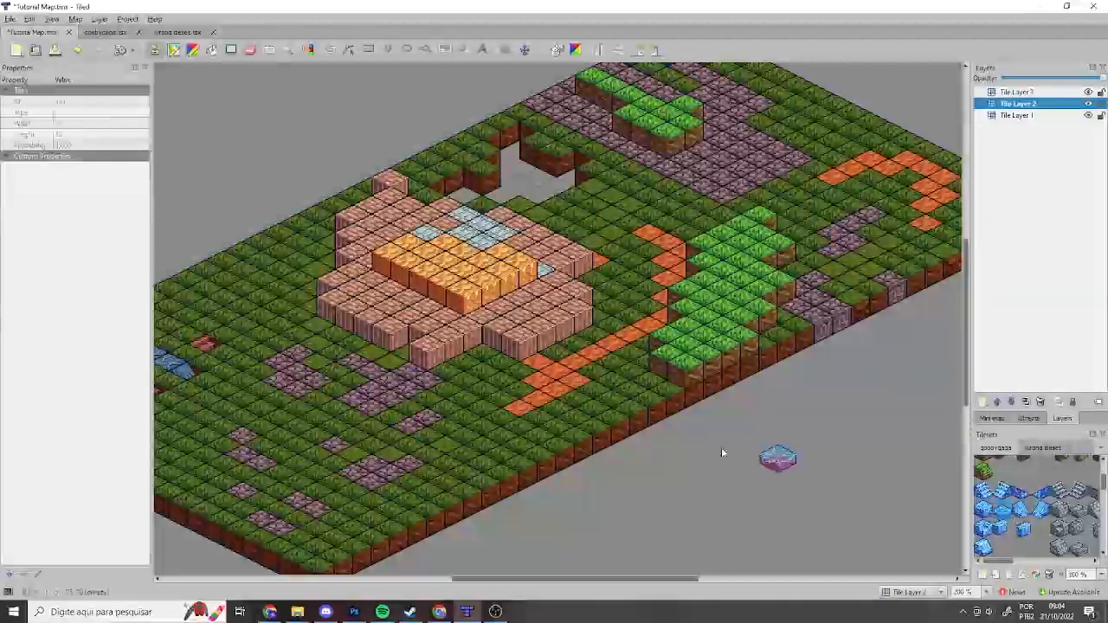
{"action": "scroll", "coordinate": [1022, 512], "scroll_direction": "up", "scroll_amount": 3}
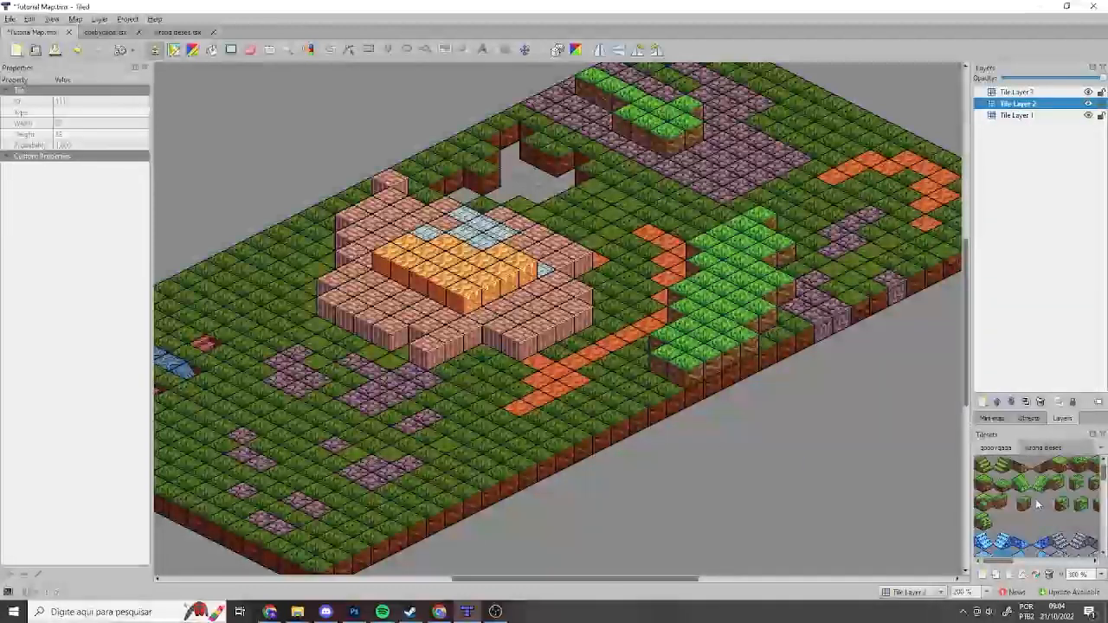
{"action": "left_click_drag", "start_coordinate": [1007, 562], "coordinate": [1018, 557]}
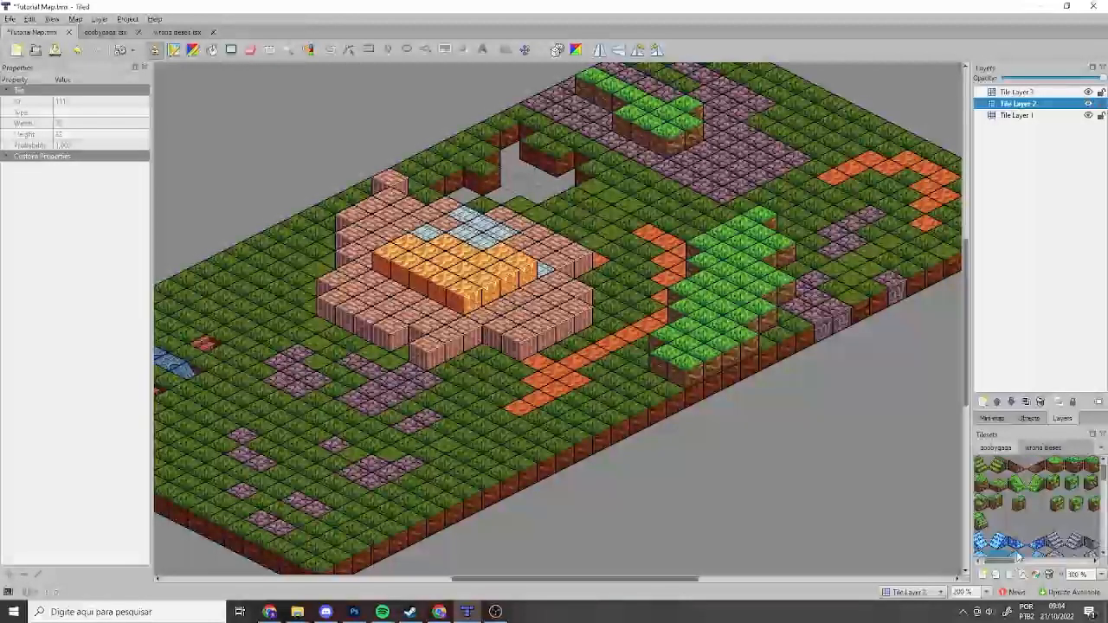
{"action": "left_click", "coordinate": [998, 486]}
{"action": "left_click", "coordinate": [481, 350]}
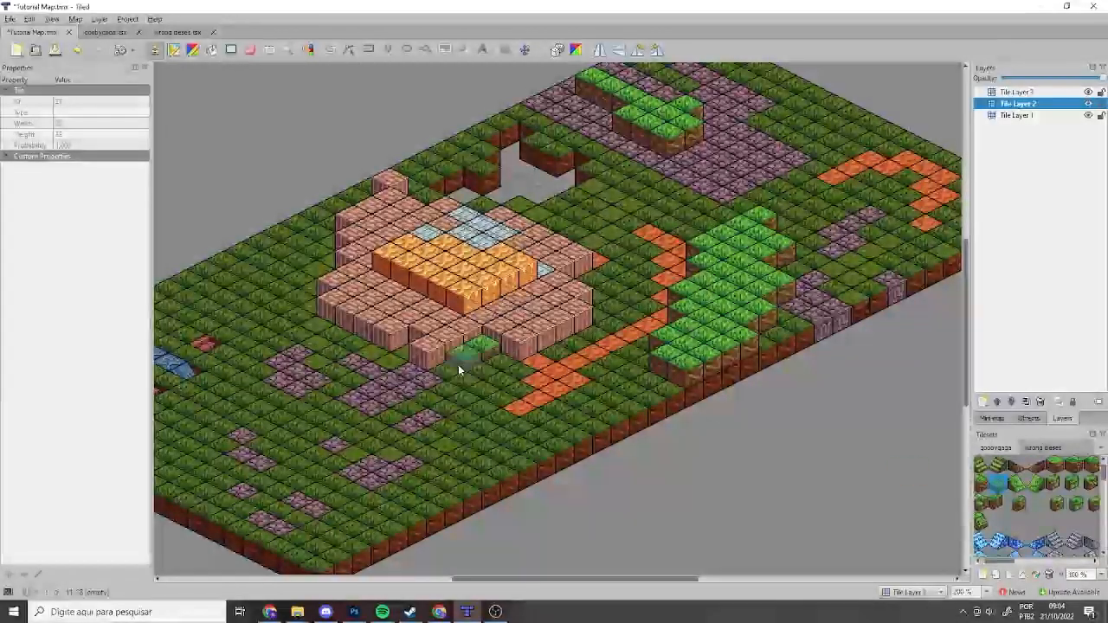
{"action": "left_click", "coordinate": [497, 357]}
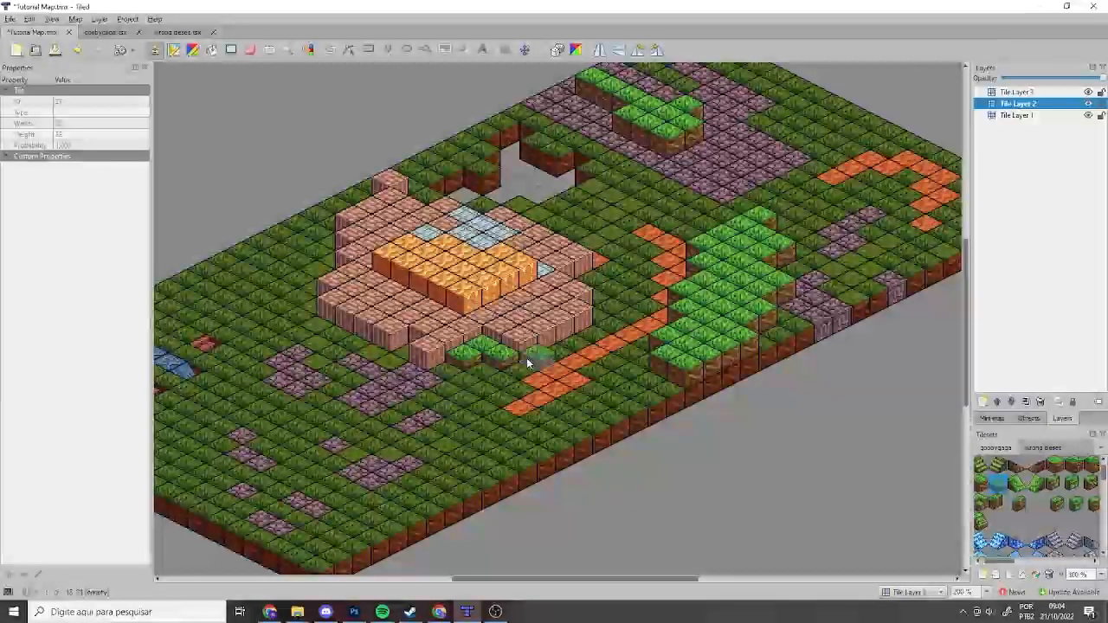
{"action": "left_click", "coordinate": [547, 355]}
{"action": "left_click", "coordinate": [1015, 92]}
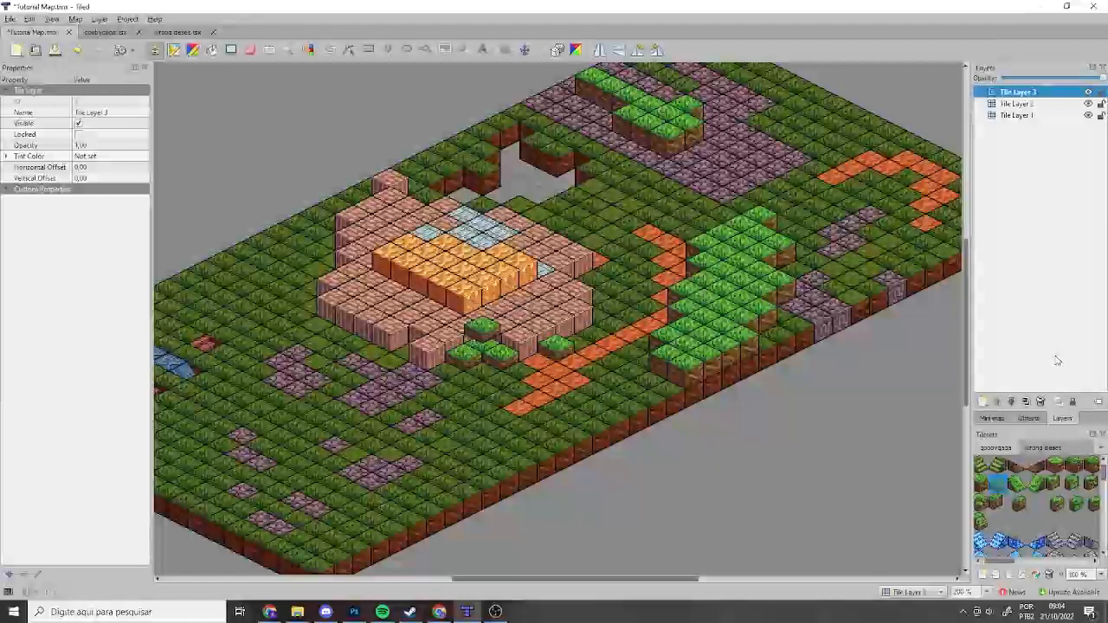
{"action": "left_click", "coordinate": [568, 307]}
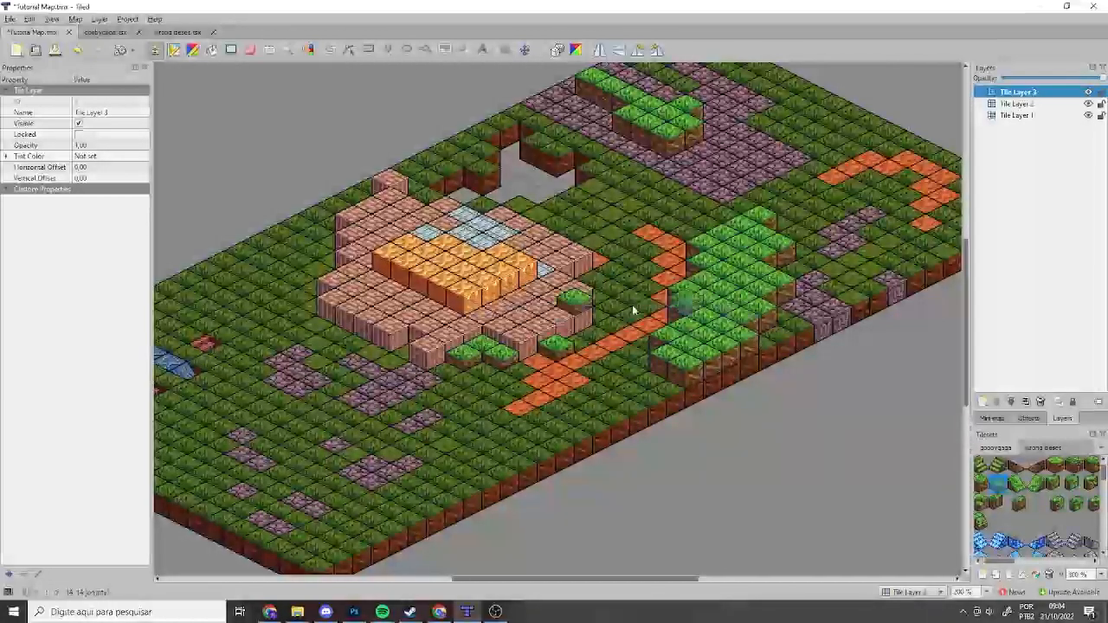
Step: Paint a row of grass edge blocks on Tile Layer 2 across the stone patch in front of the bricks, ending in a corner block
{"action": "left_click", "coordinate": [996, 508]}
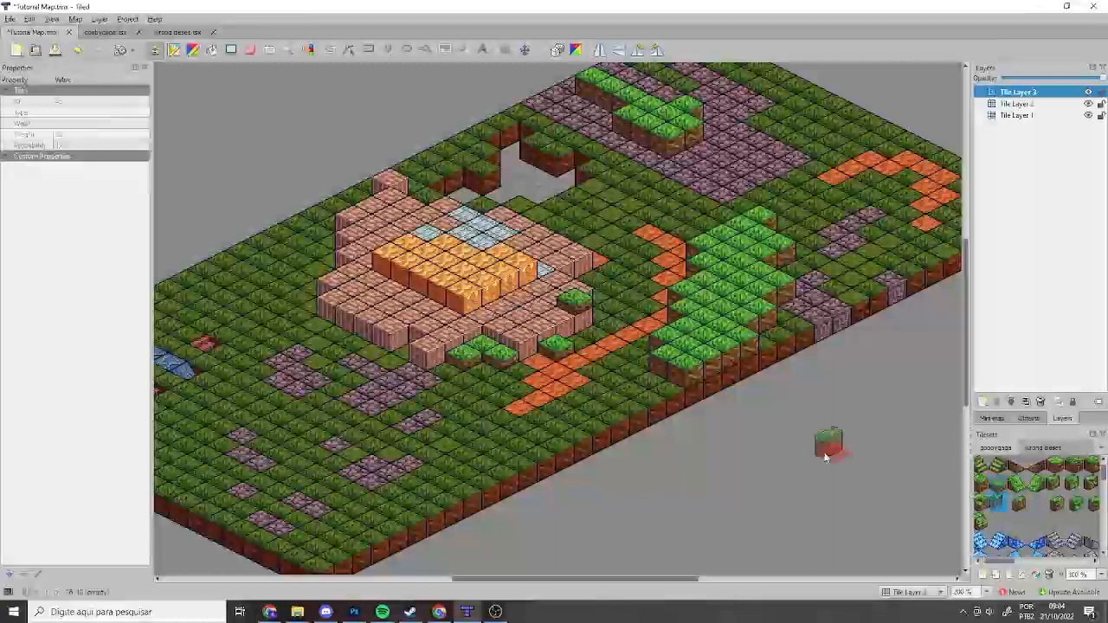
{"action": "left_click", "coordinate": [1020, 105]}
{"action": "mouse_move", "coordinate": [429, 408]}
{"action": "left_mouse_down"}
{"action": "mouse_move", "coordinate": [406, 402]}
{"action": "mouse_move", "coordinate": [377, 424]}
{"action": "left_mouse_up"}
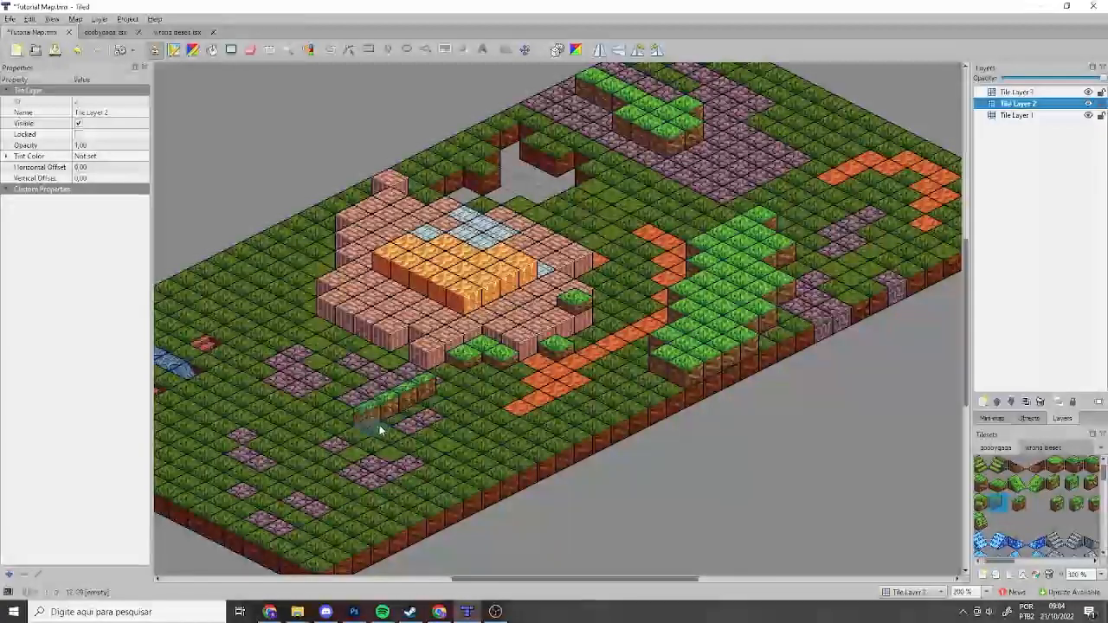
{"action": "left_click", "coordinate": [982, 504]}
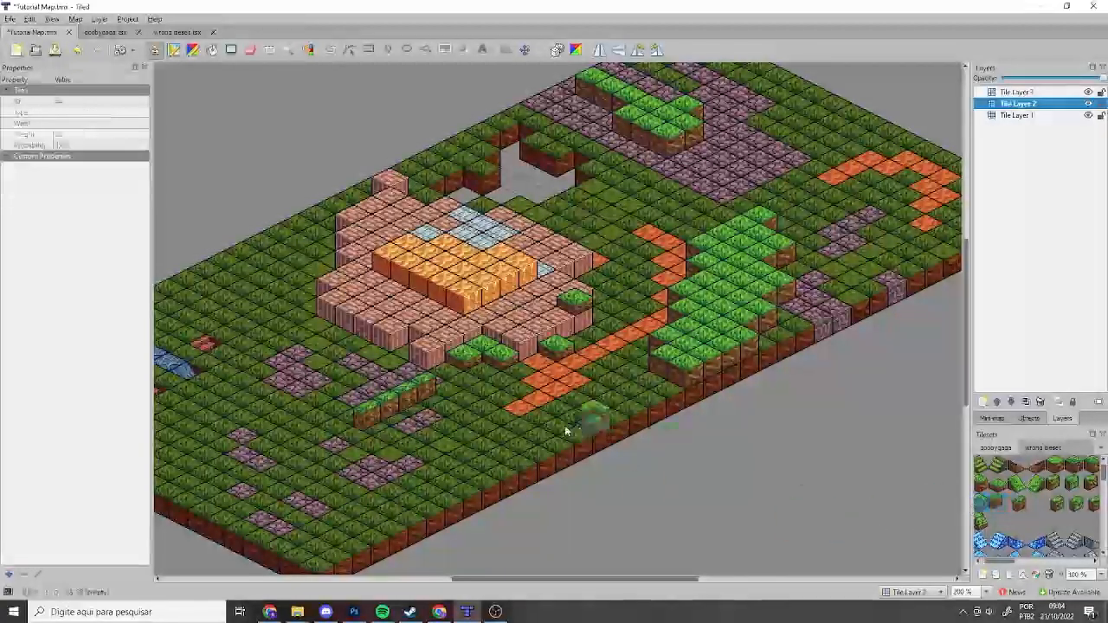
{"action": "left_click", "coordinate": [444, 383]}
Step: Paint a second row of grass edge blocks on Tile Layer 2 from the corner block to the map's front edge, and extend the first row
{"action": "left_click", "coordinate": [1005, 504]}
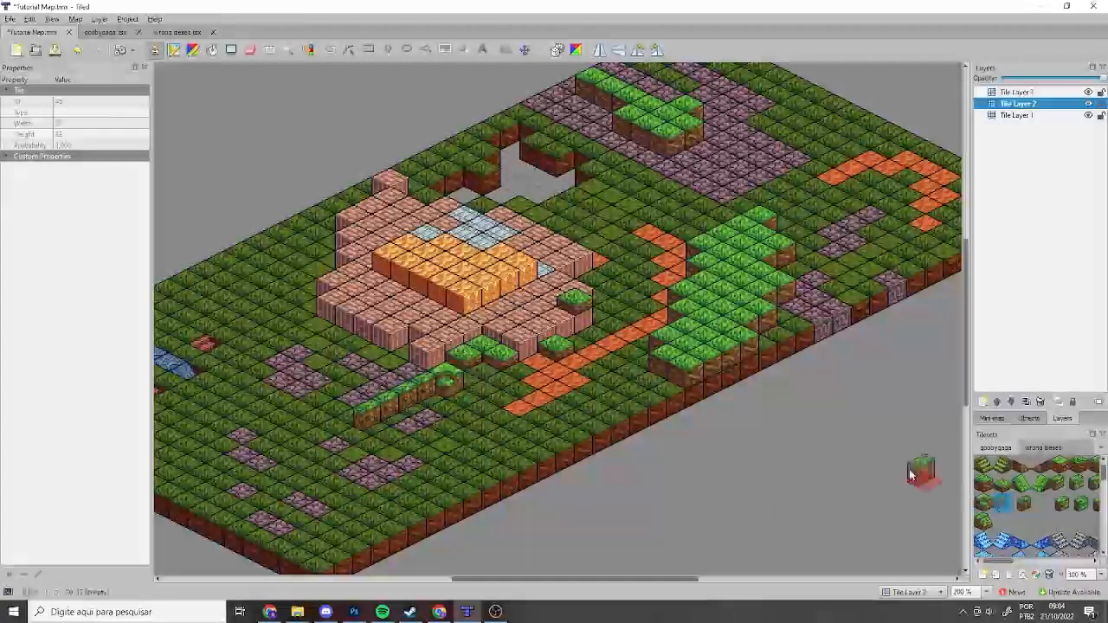
{"action": "left_click", "coordinate": [481, 399]}
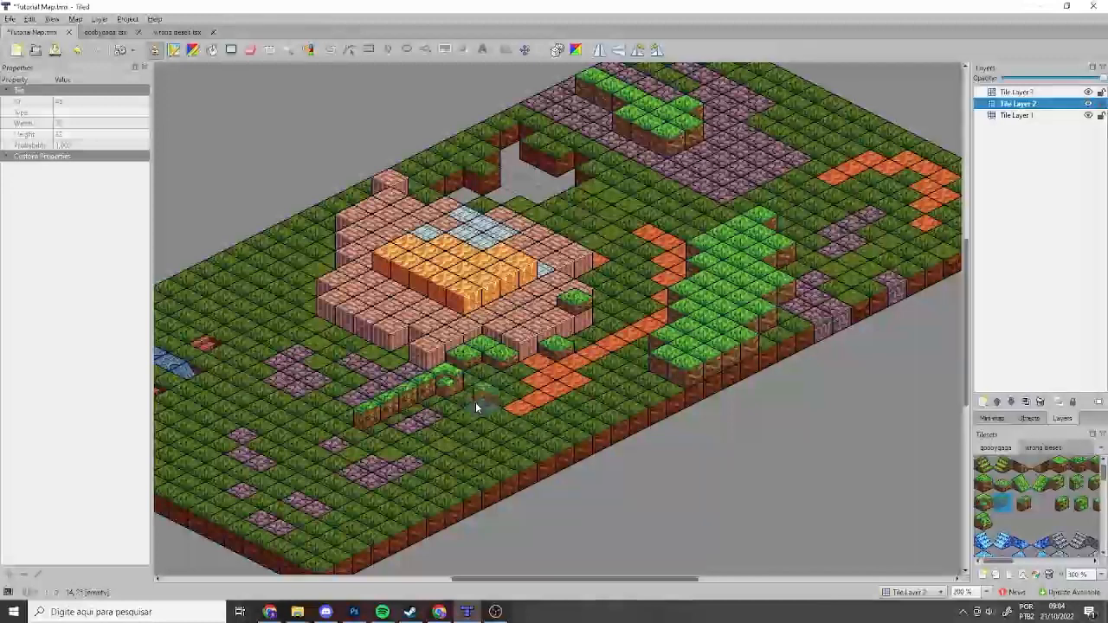
{"action": "left_click", "coordinate": [469, 396]}
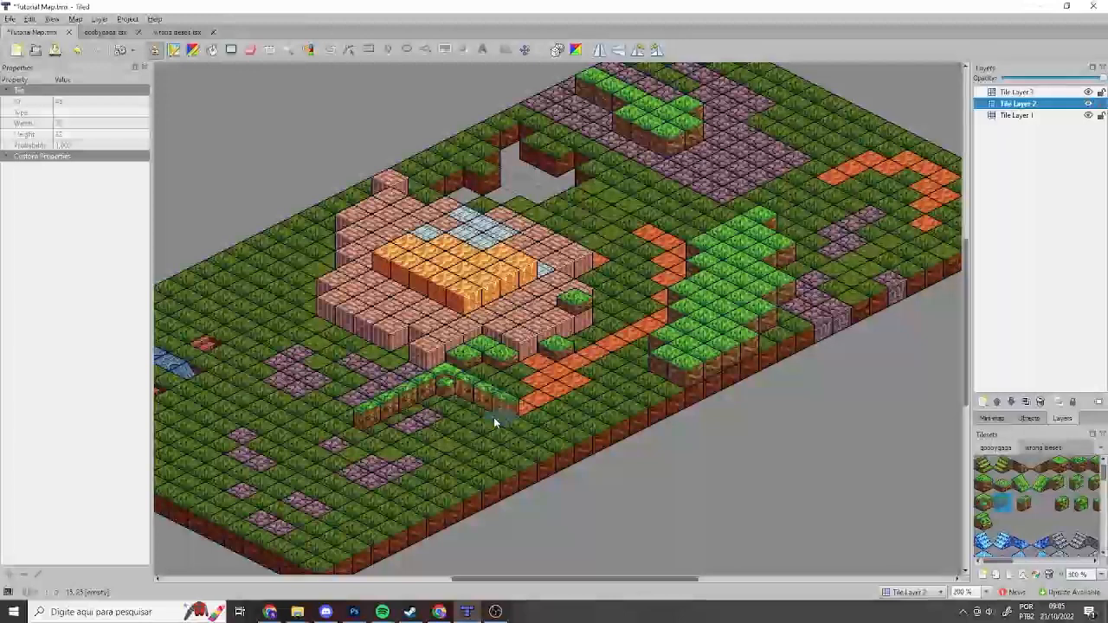
{"action": "left_click", "coordinate": [523, 433]}
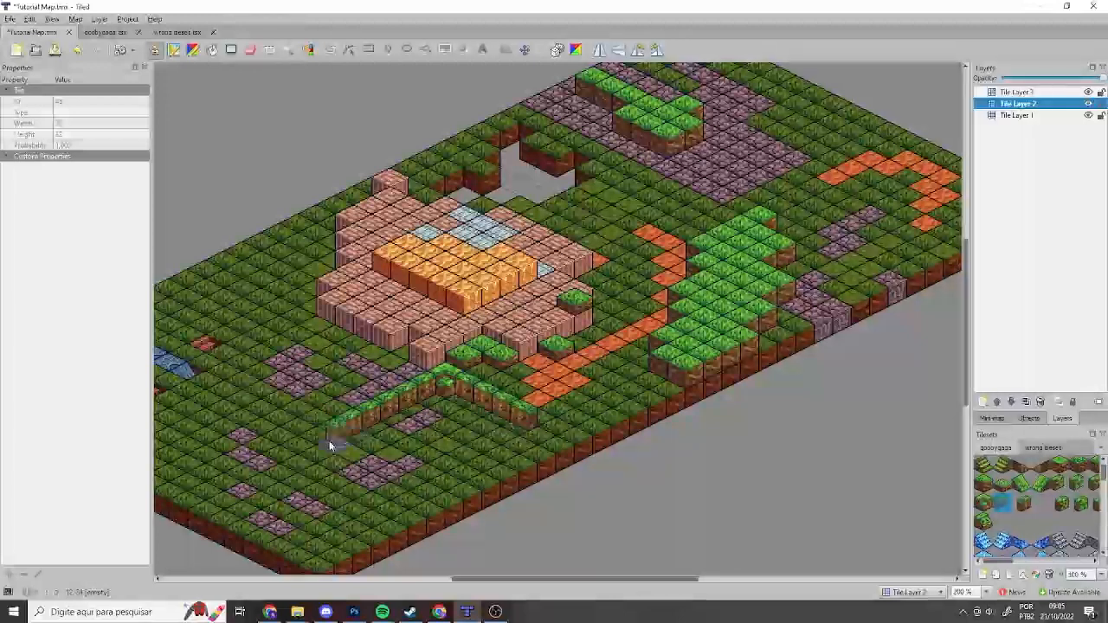
{"action": "left_click", "coordinate": [329, 440]}
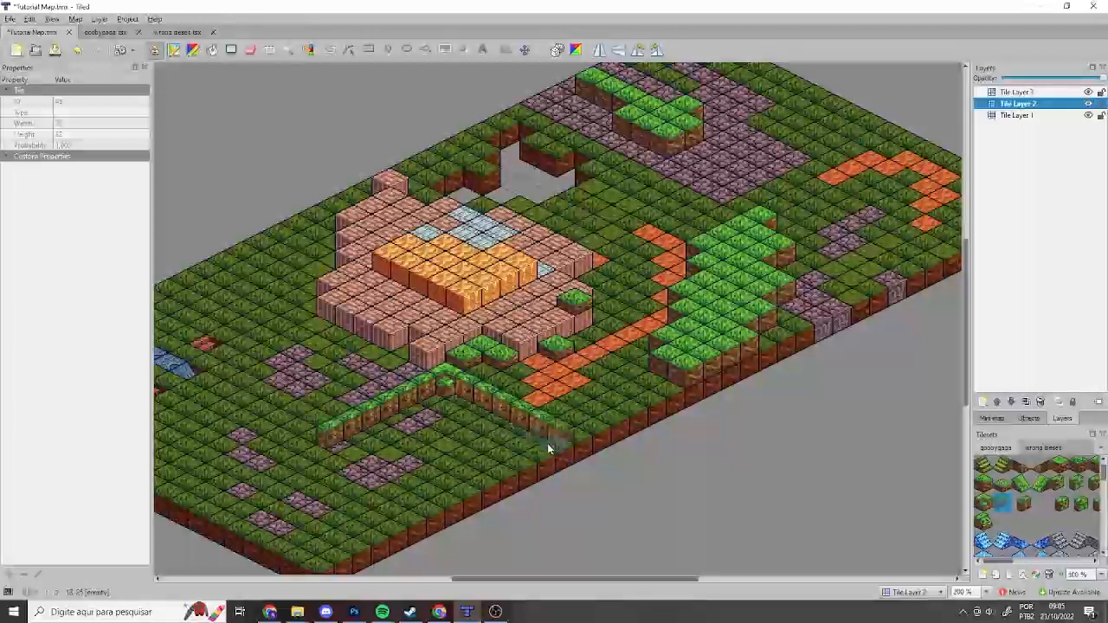
{"action": "left_click", "coordinate": [548, 444]}
Step: Paint a shorter parallel row of grass edge blocks on Tile Layer 2 directly in front of the first row
{"action": "left_click", "coordinate": [340, 459]}
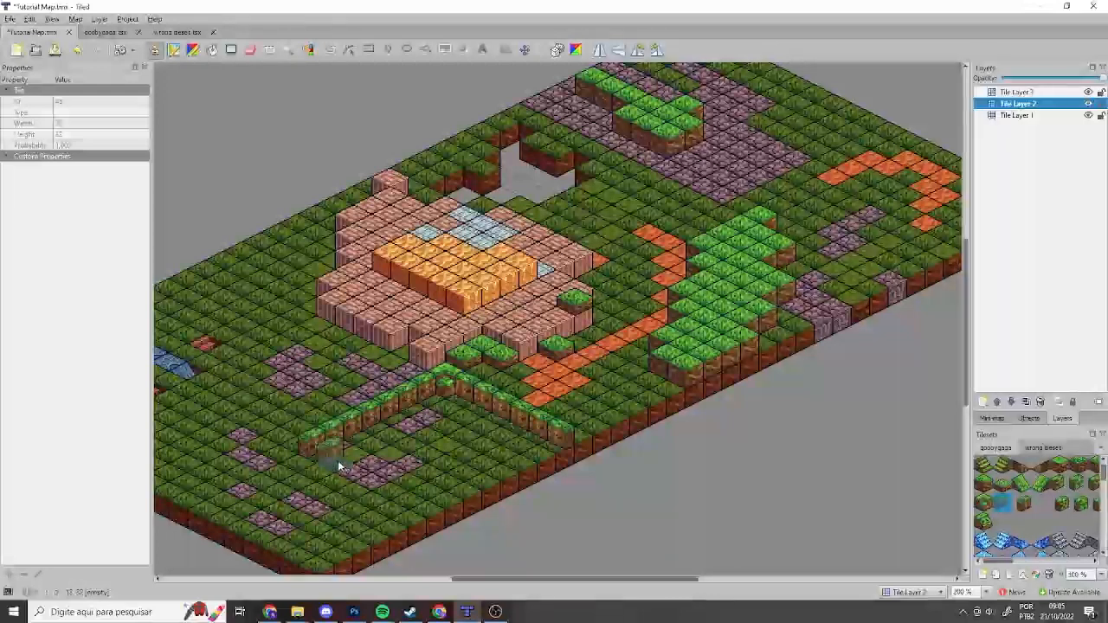
{"action": "left_click", "coordinate": [362, 457]}
{"action": "left_click", "coordinate": [373, 458]}
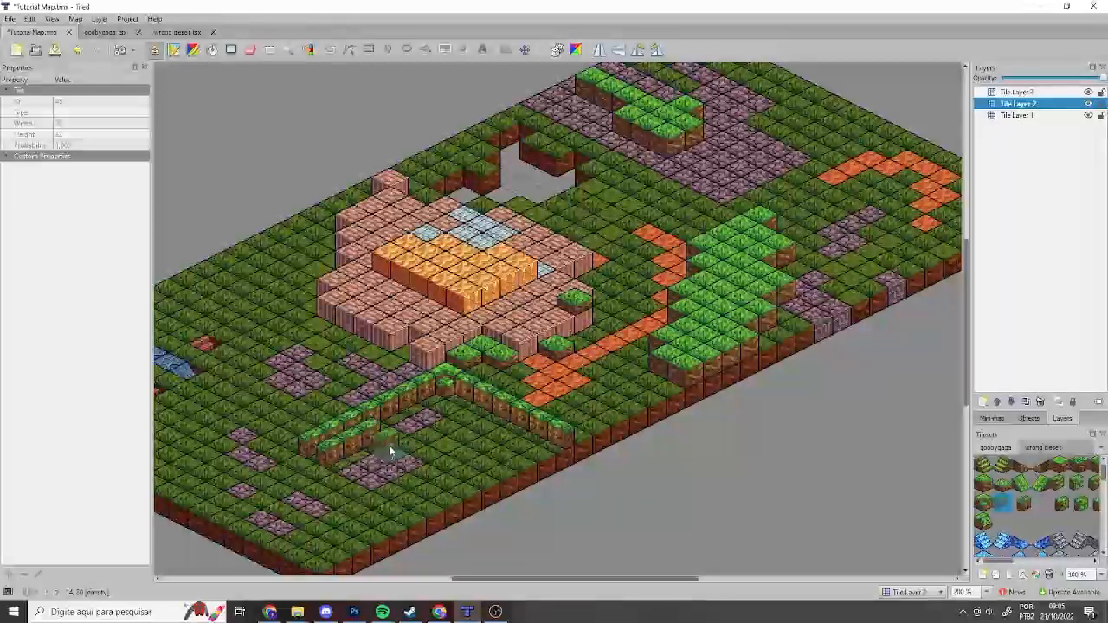
{"action": "left_click", "coordinate": [392, 448]}
{"action": "left_click", "coordinate": [417, 428]}
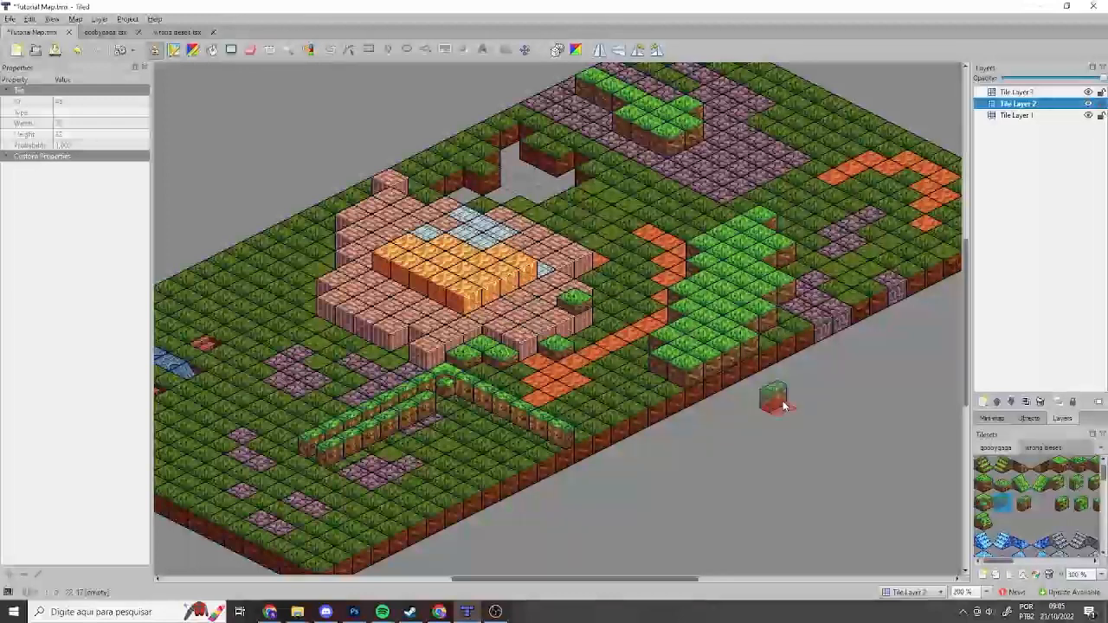
Step: Stack another level of grass edge blocks on Tile Layer 3 over both parallel rows
{"action": "left_click", "coordinate": [1017, 92]}
{"action": "left_click_drag", "start_coordinate": [339, 429], "coordinate": [423, 388]}
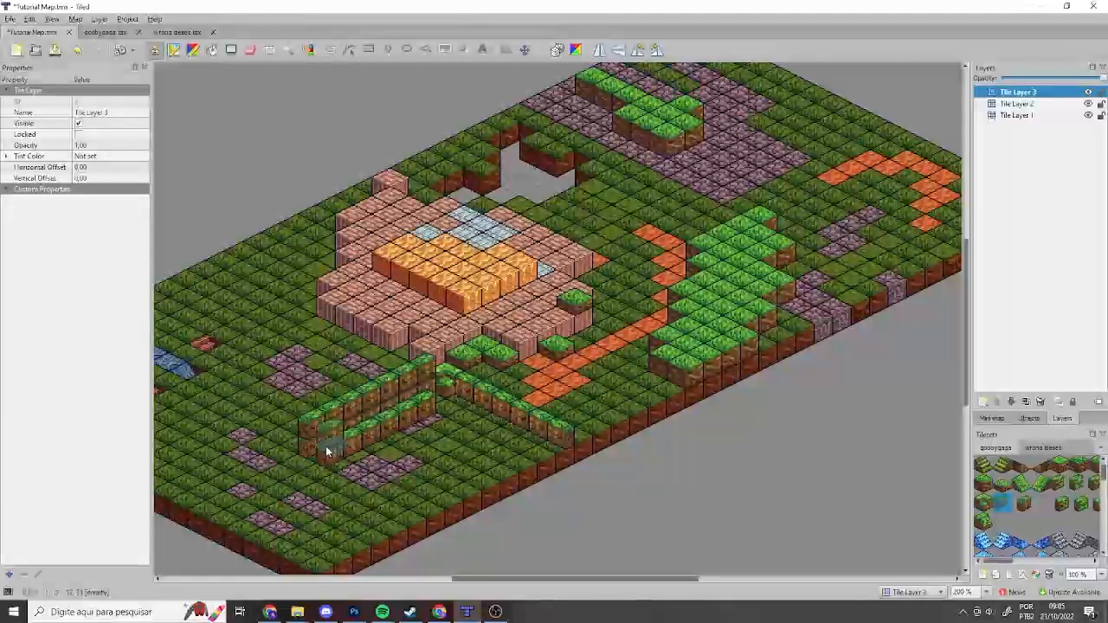
{"action": "left_click_drag", "start_coordinate": [326, 450], "coordinate": [407, 420]}
{"action": "left_click", "coordinate": [423, 412]}
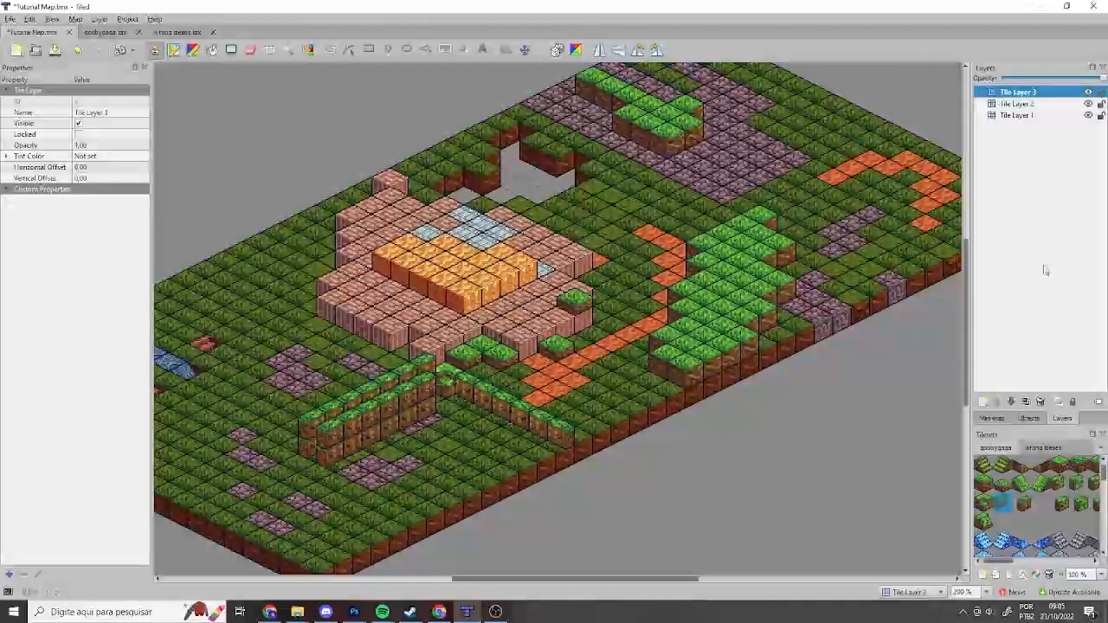
Step: Add a tile layer above Tile Layer 3 and line the top of the rear wall with full grass blocks
{"action": "left_click", "coordinate": [985, 402]}
{"action": "left_click", "coordinate": [994, 416]}
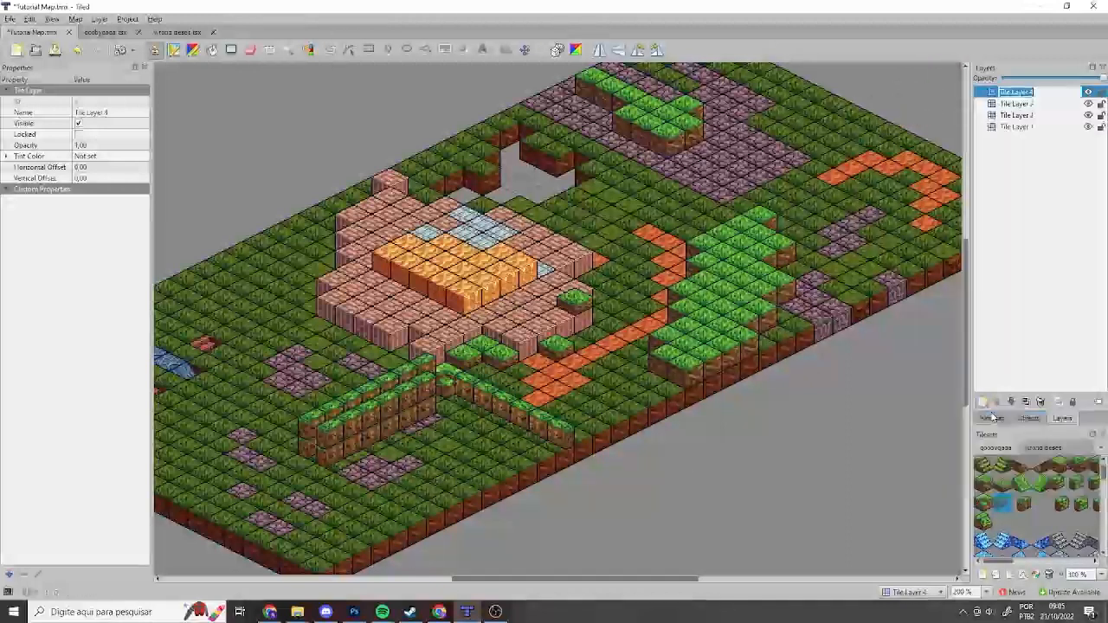
{"action": "left_click", "coordinate": [1003, 501]}
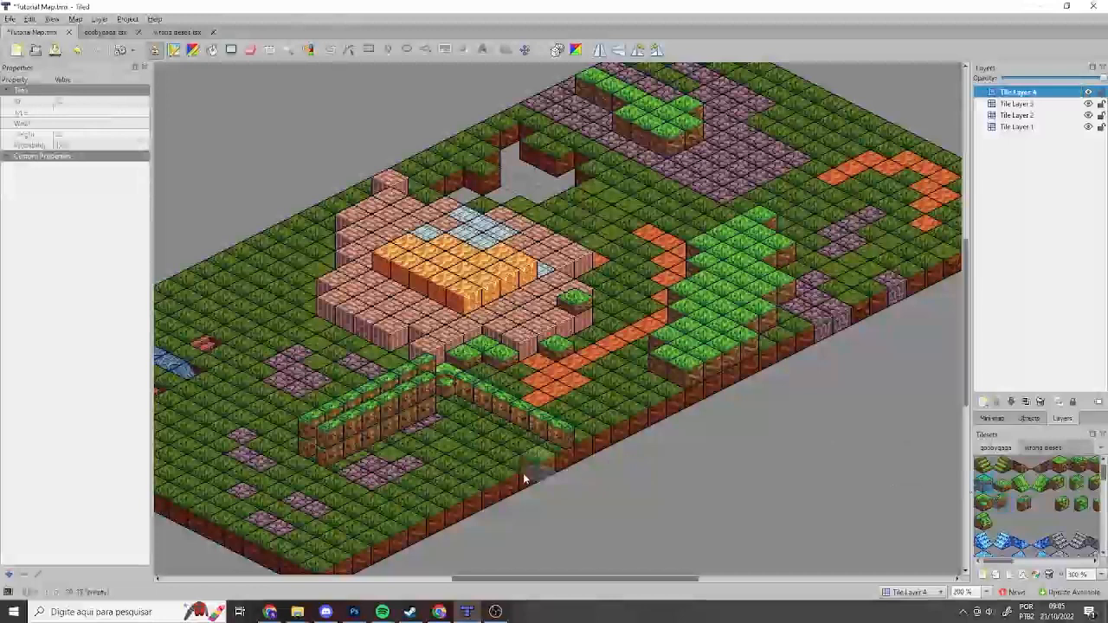
{"action": "left_click", "coordinate": [315, 416]}
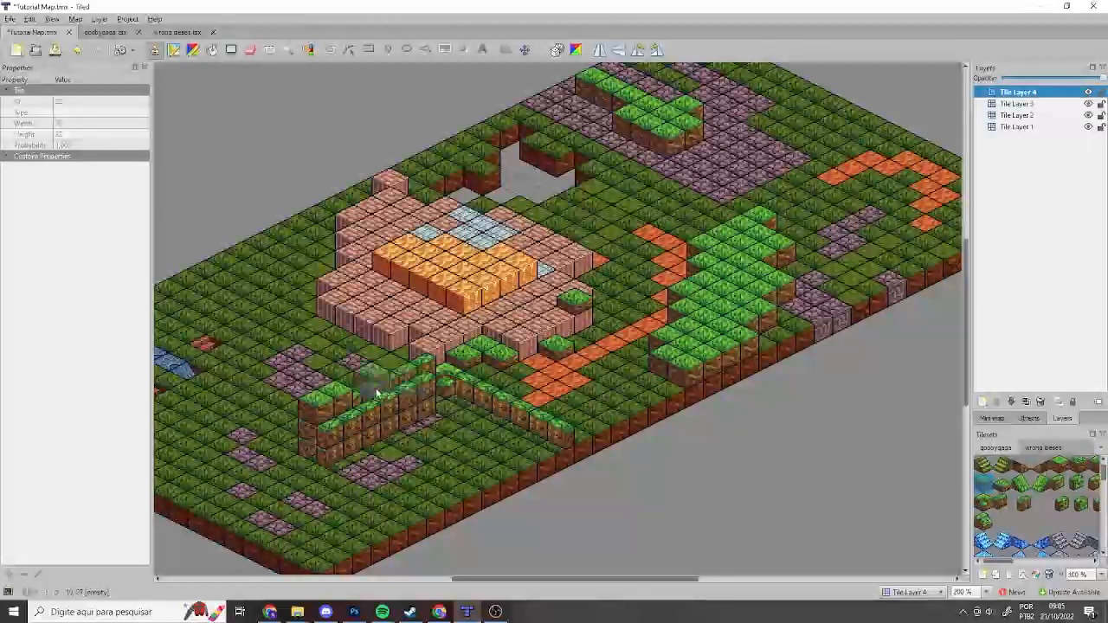
{"action": "left_click", "coordinate": [421, 374]}
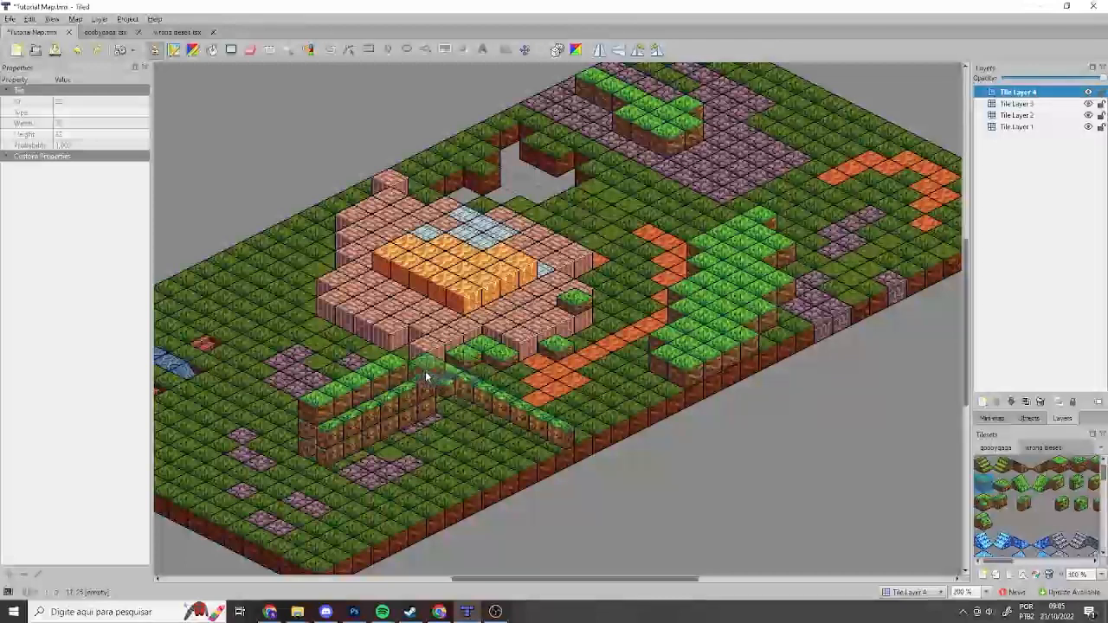
{"action": "left_click", "coordinate": [414, 366]}
{"action": "left_click", "coordinate": [409, 370]}
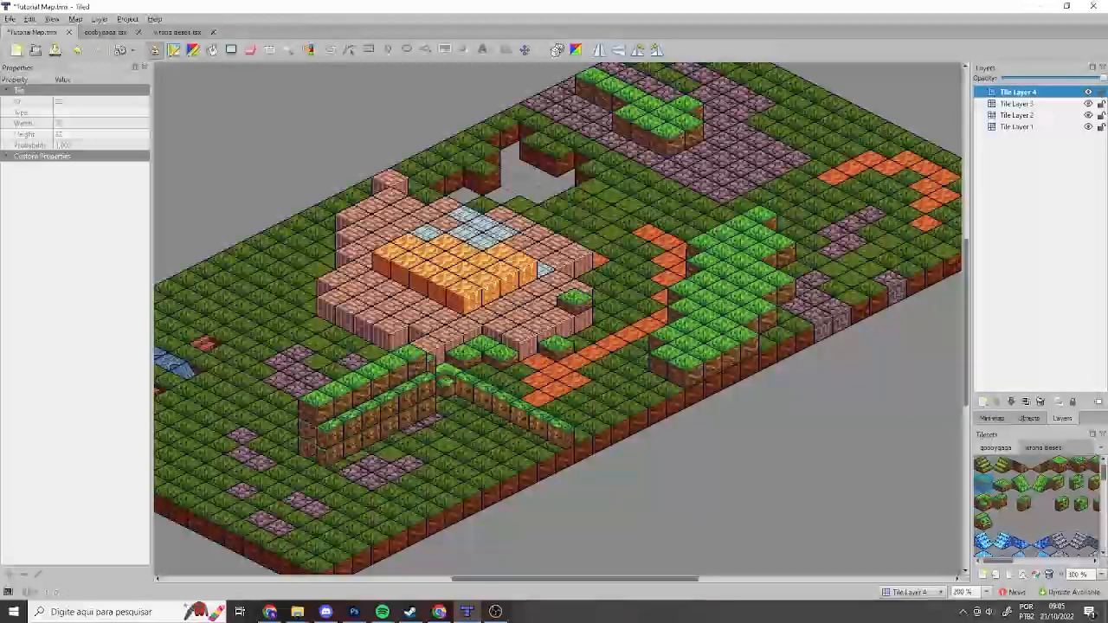
Step: Fill the empty hole behind the brick area with blue water tiles on Tile Layer 1 using Bucket Fill
{"action": "scroll", "coordinate": [572, 418], "scroll_direction": "down", "scroll_amount": 1}
{"action": "scroll", "coordinate": [572, 417], "scroll_direction": "up", "scroll_amount": 1}
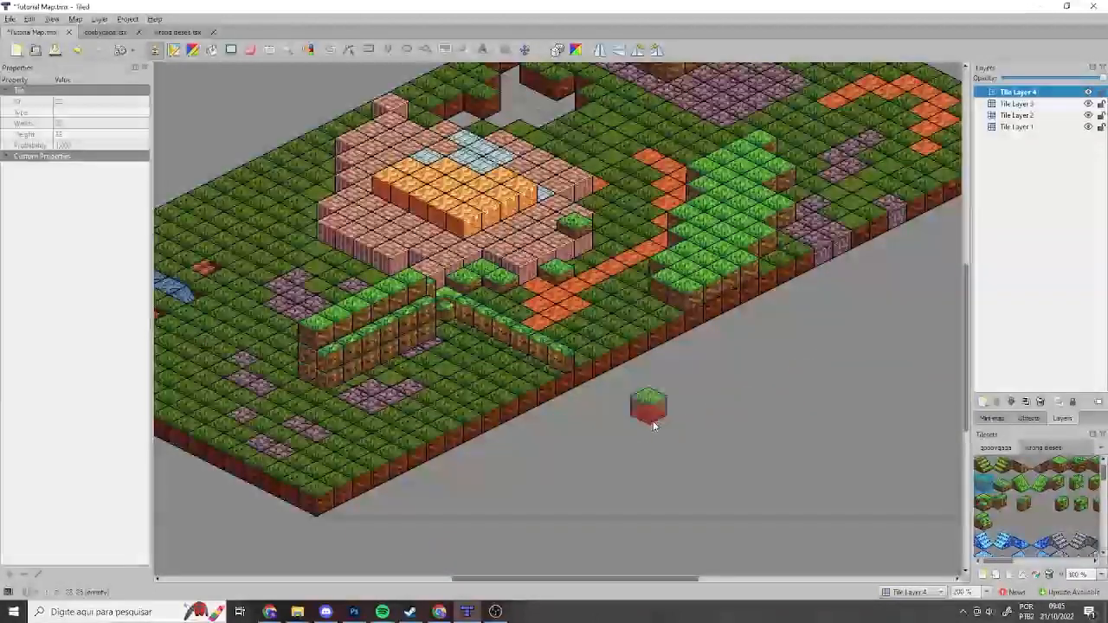
{"action": "left_click_drag", "start_coordinate": [686, 581], "coordinate": [680, 581]}
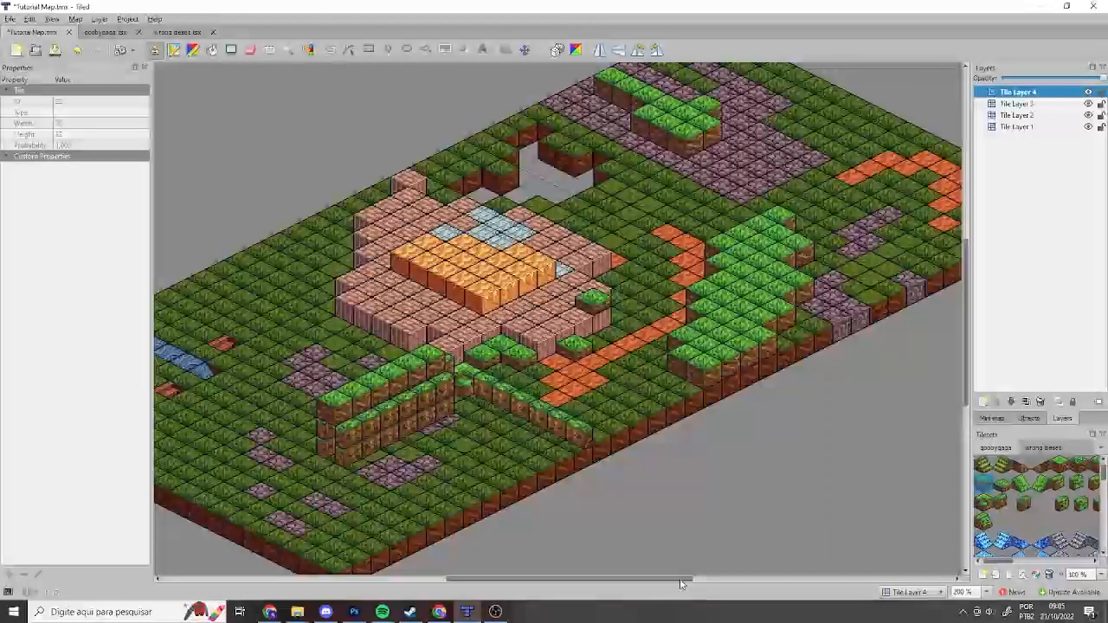
{"action": "mouse_move", "coordinate": [967, 352]}
{"action": "left_mouse_down"}
{"action": "mouse_move", "coordinate": [968, 336]}
{"action": "mouse_move", "coordinate": [969, 348]}
{"action": "left_mouse_up"}
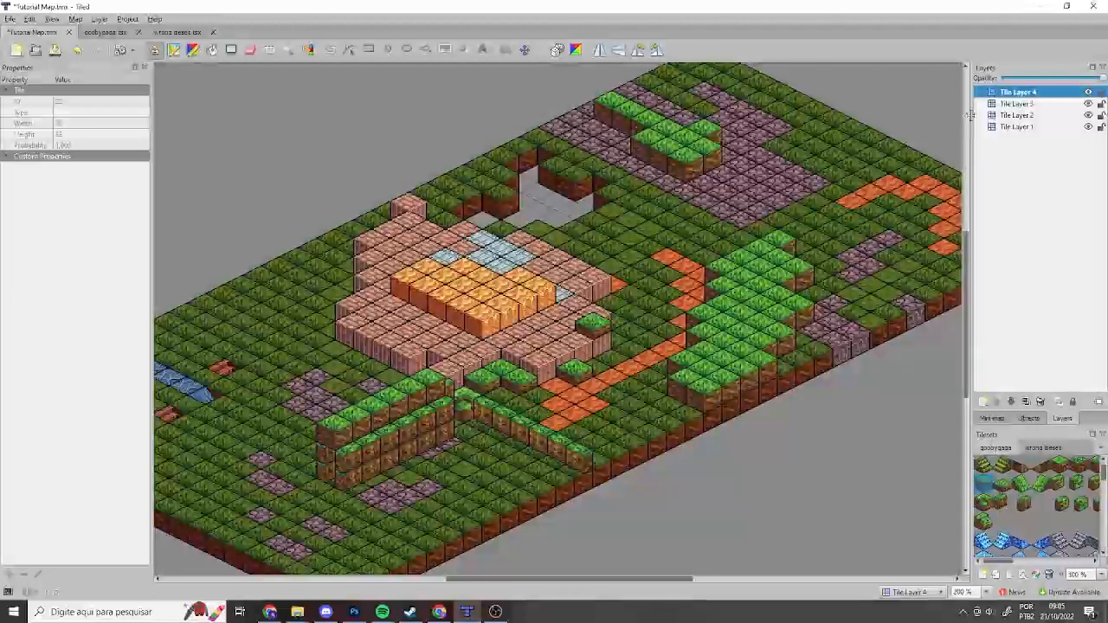
{"action": "left_click", "coordinate": [1017, 127]}
{"action": "scroll", "coordinate": [987, 498], "scroll_direction": "down", "scroll_amount": 3}
{"action": "scroll", "coordinate": [980, 490], "scroll_direction": "up", "scroll_amount": 1}
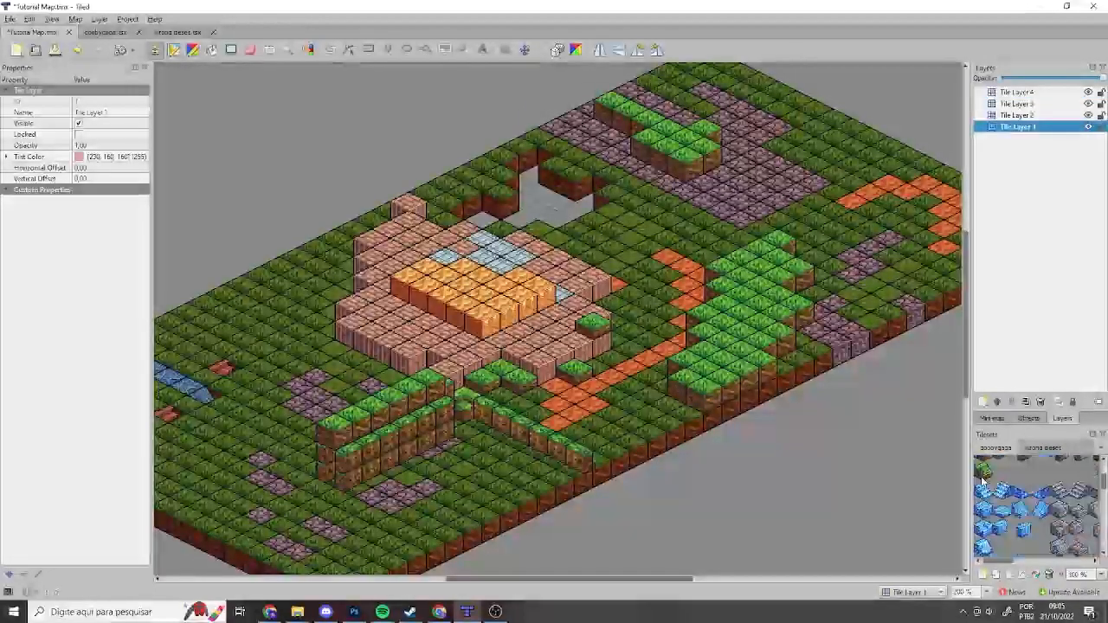
{"action": "left_click", "coordinate": [985, 518]}
{"action": "key", "text": "f"}
{"action": "left_click", "coordinate": [539, 218]}
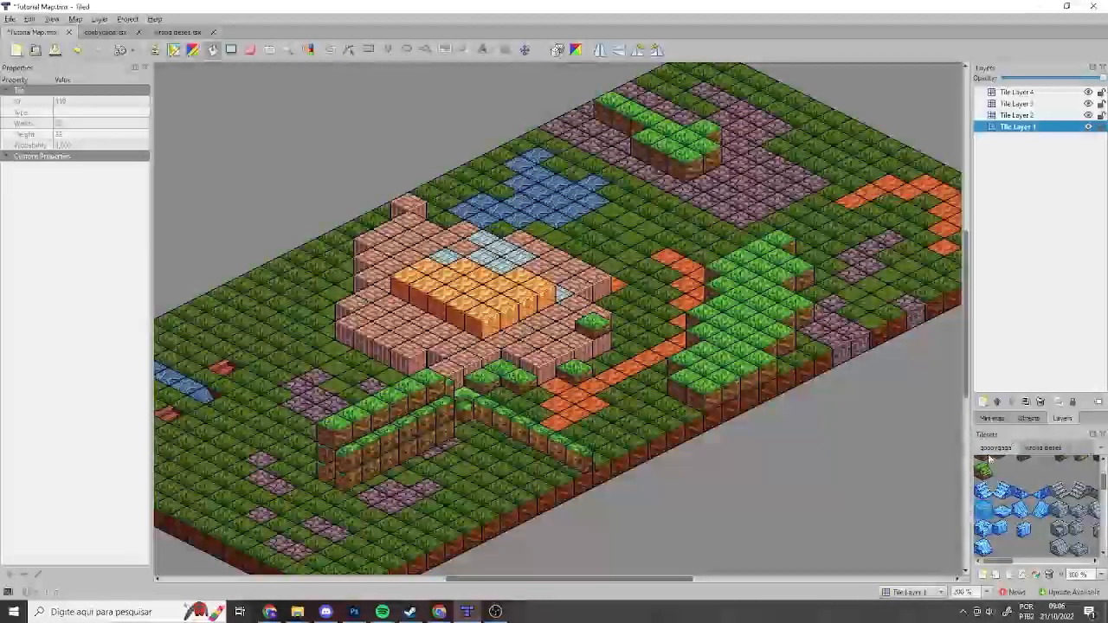
Step: Create and save a tileset from imperial troops-Sheet.png in the FOES folder, with a tile height of 32 px
{"action": "left_click", "coordinate": [984, 574]}
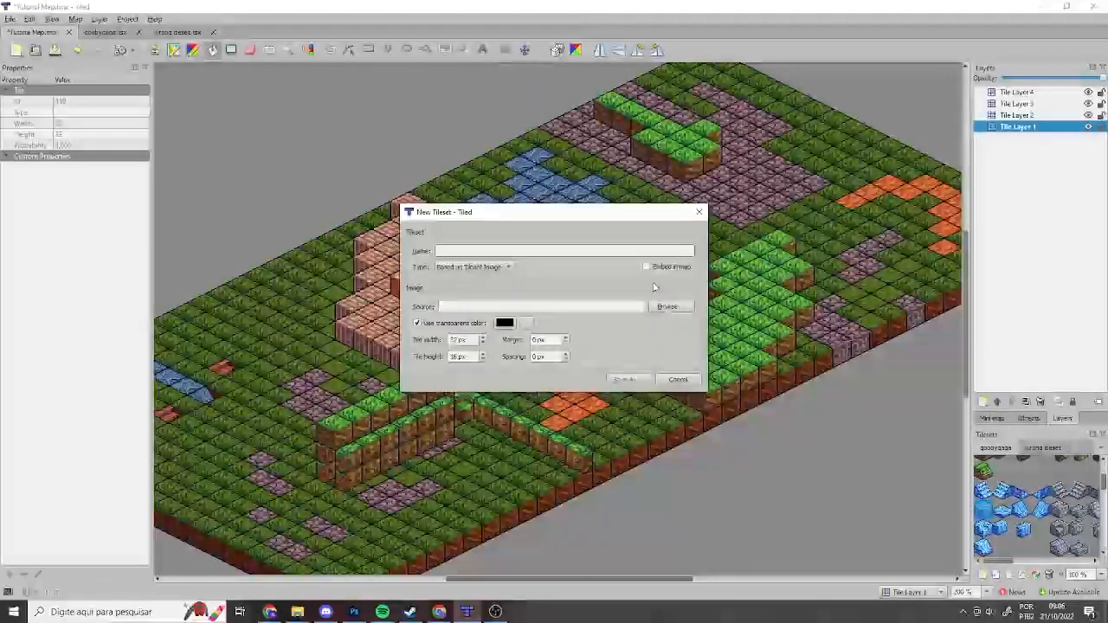
{"action": "left_click", "coordinate": [667, 306]}
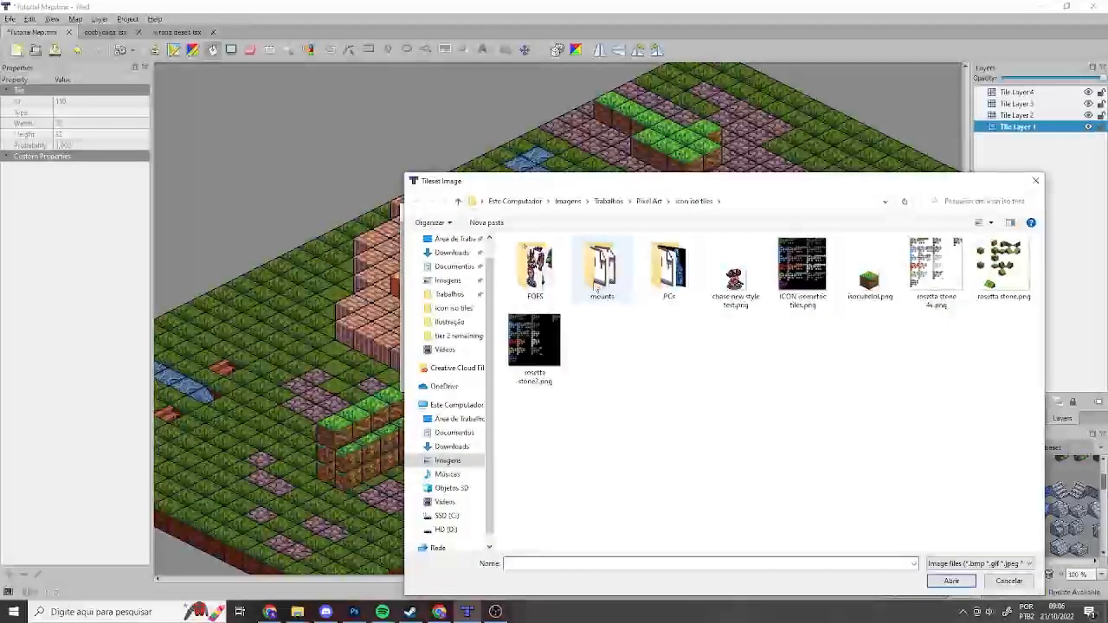
{"action": "double_click", "coordinate": [544, 283]}
{"action": "scroll", "coordinate": [702, 352], "scroll_direction": "down", "scroll_amount": 2}
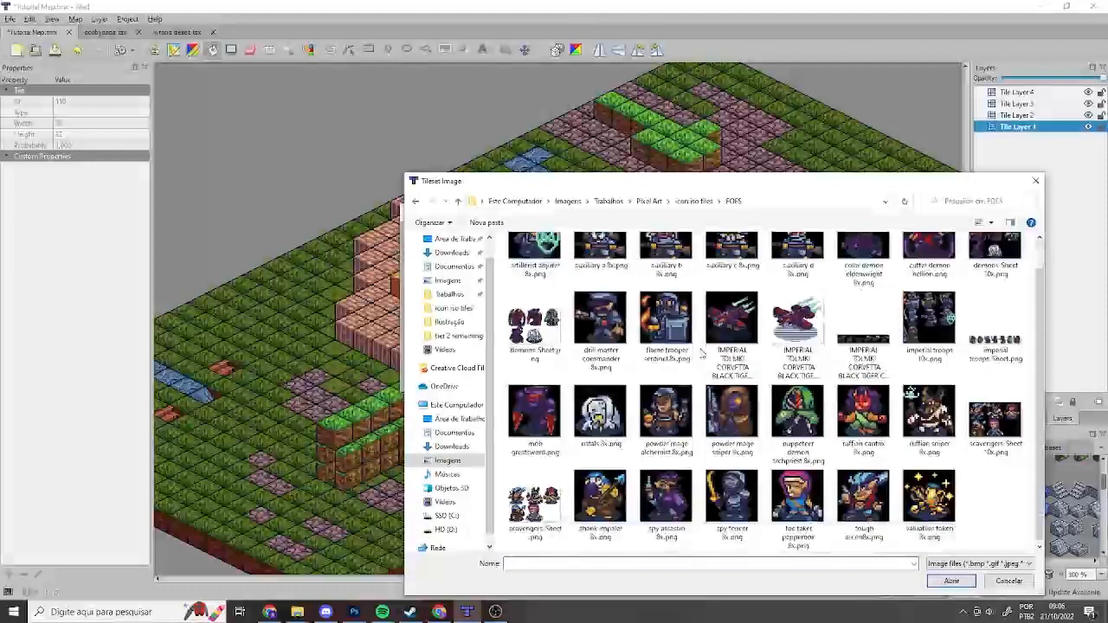
{"action": "double_click", "coordinate": [1000, 344]}
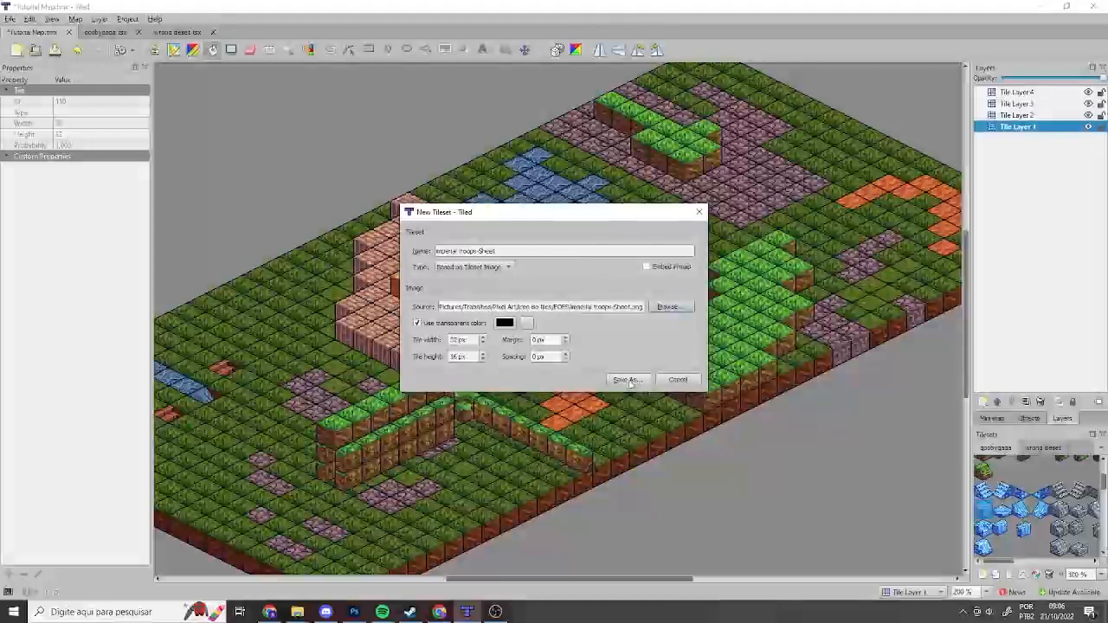
{"action": "type", "text": "32"}
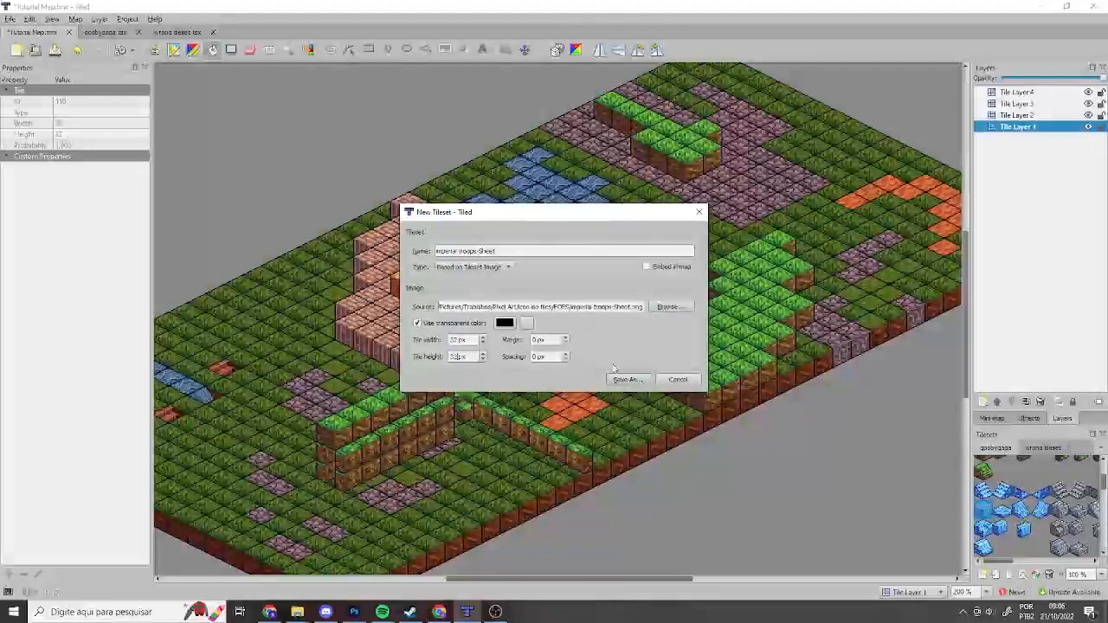
{"action": "left_click", "coordinate": [638, 383]}
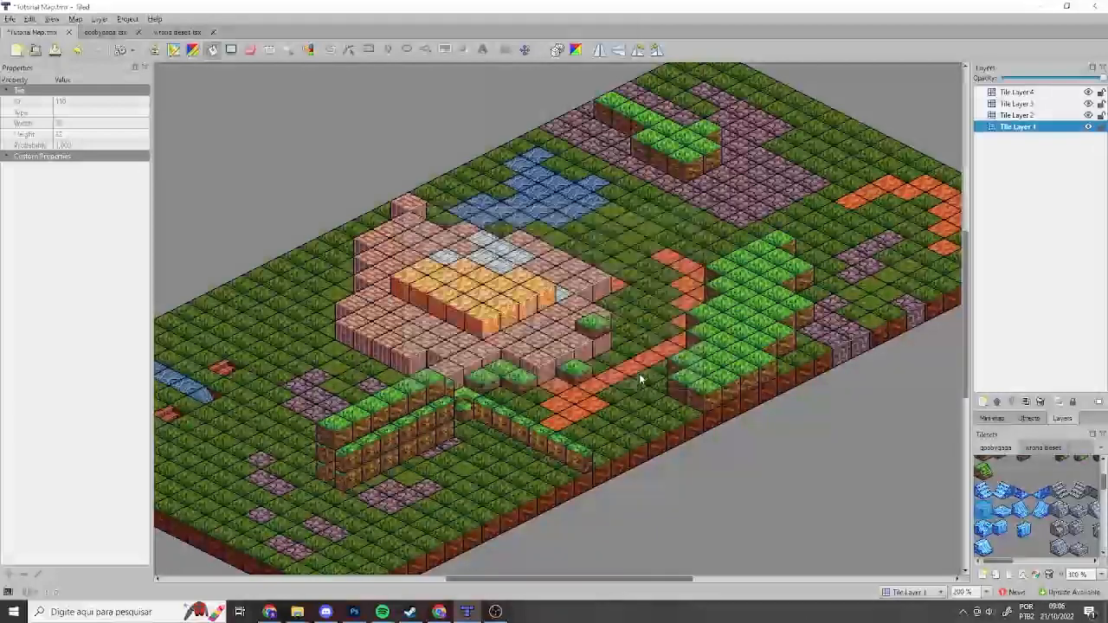
{"action": "left_click", "coordinate": [551, 422]}
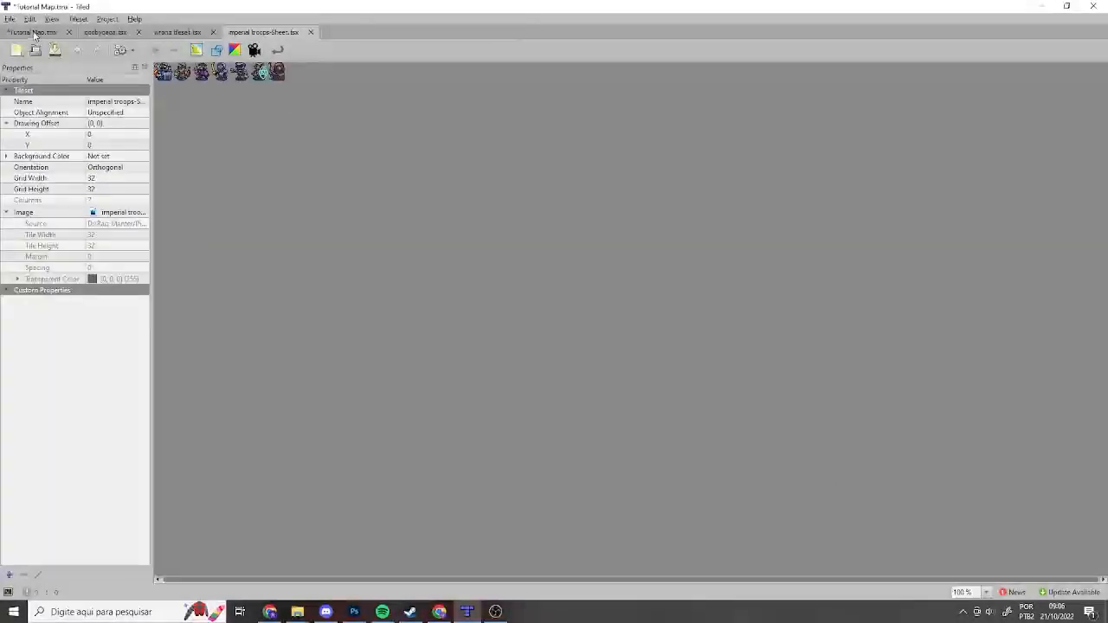
Step: Return to the tutorial map, show the imperial troops-Sheet tileset, and add a tile layer above Tile Layer 4
{"action": "left_click", "coordinate": [32, 32]}
{"action": "left_click_drag", "start_coordinate": [1033, 559], "coordinate": [1083, 552]}
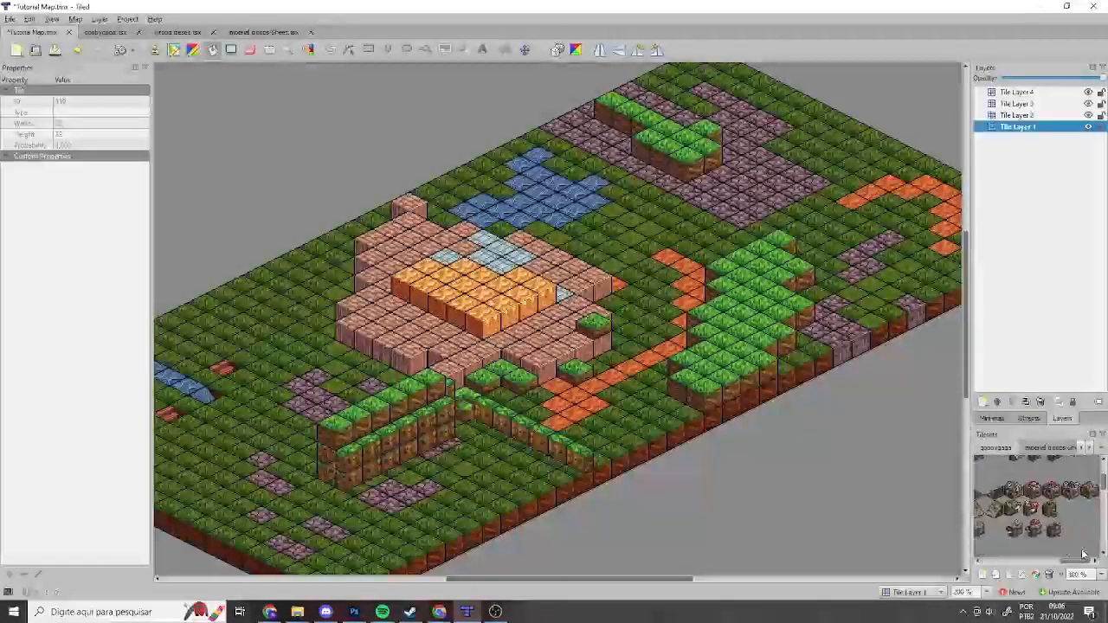
{"action": "left_click", "coordinate": [1067, 449]}
{"action": "left_click", "coordinate": [983, 465]}
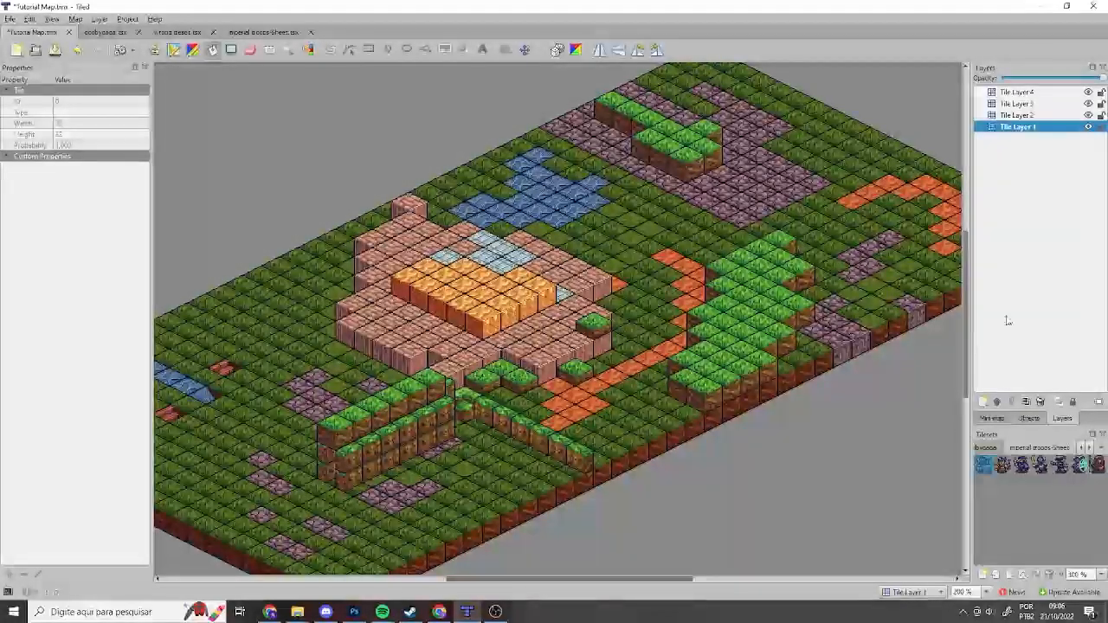
{"action": "left_click", "coordinate": [1045, 93]}
{"action": "left_click", "coordinate": [983, 401]}
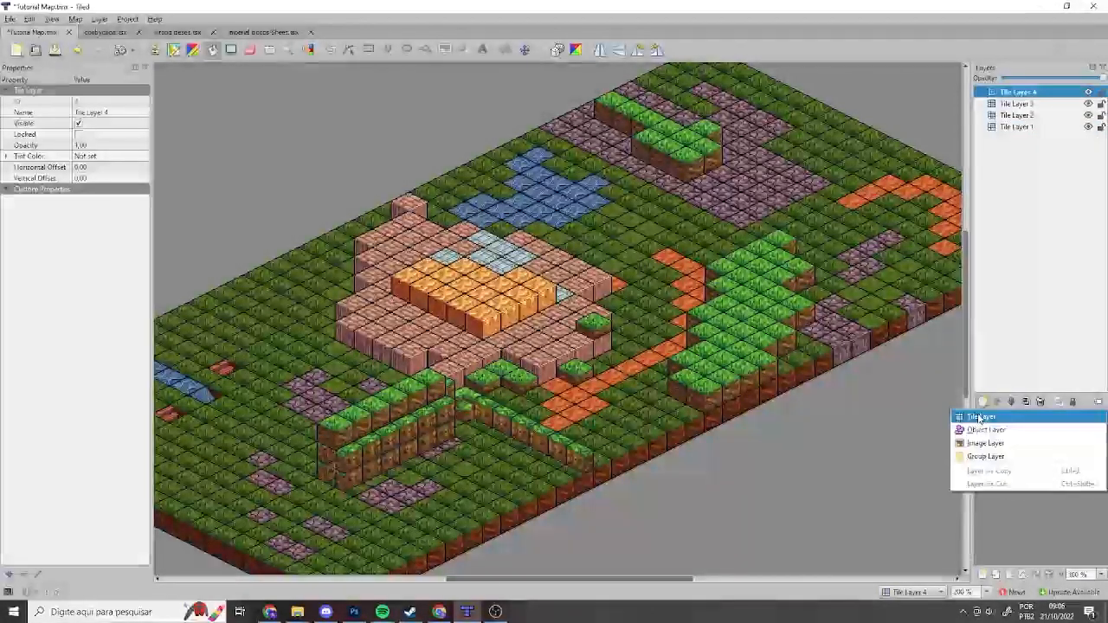
{"action": "left_click", "coordinate": [996, 421]}
Step: Stamp the first three troop sprites on Tile Layer 5: two on the bricks and one at the raised grass area's edge
{"action": "left_click", "coordinate": [985, 468]}
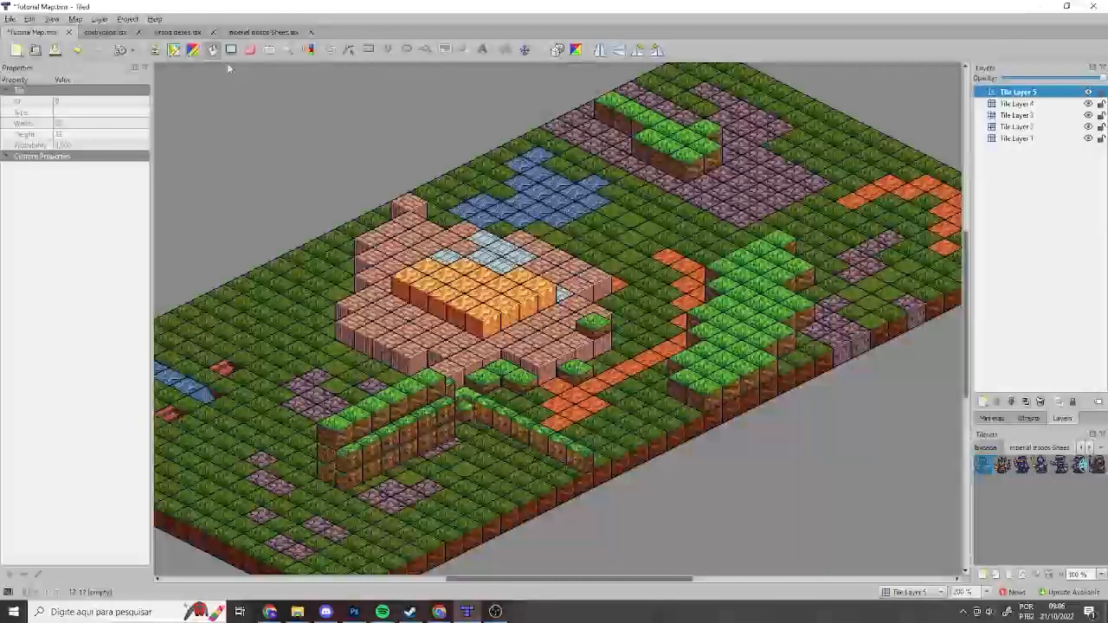
{"action": "left_click", "coordinate": [154, 50]}
{"action": "left_click", "coordinate": [550, 258]}
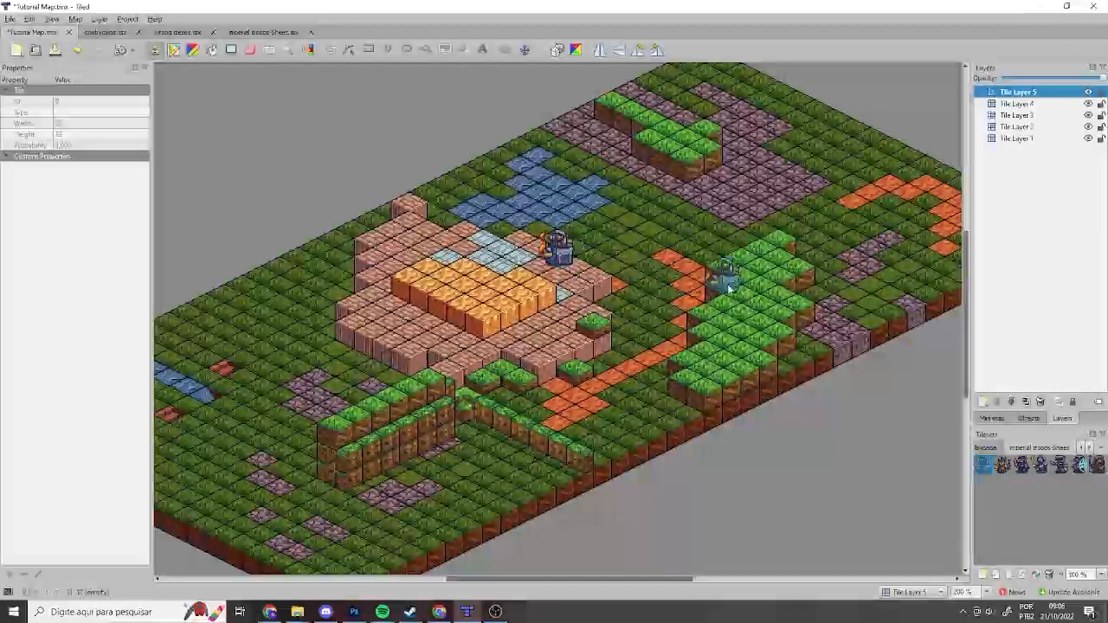
{"action": "left_click", "coordinate": [1002, 465]}
{"action": "left_click", "coordinate": [727, 273]}
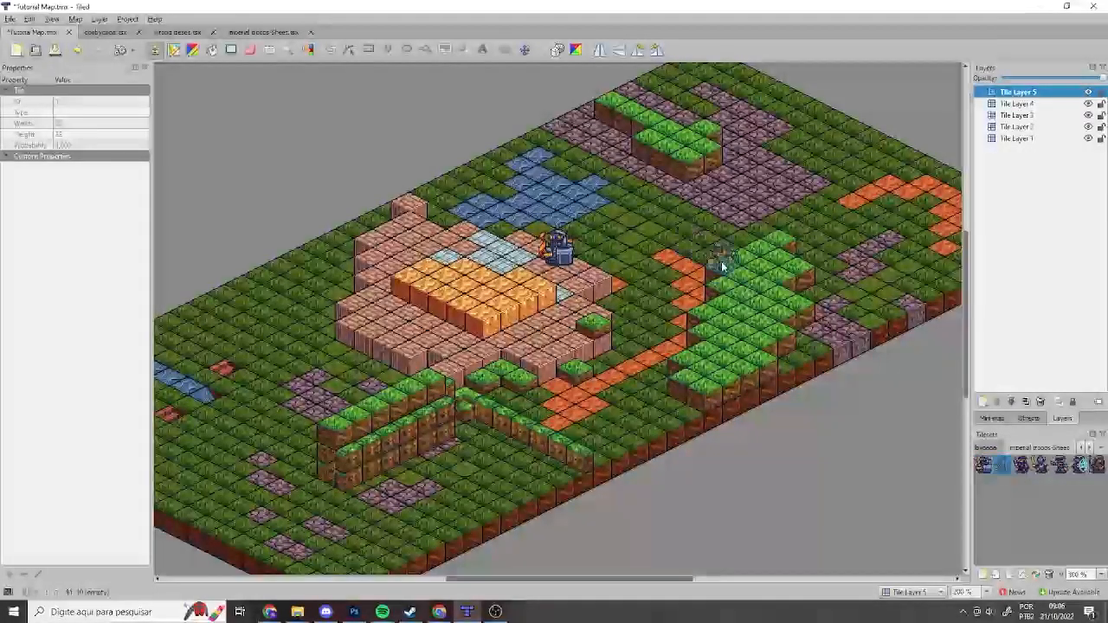
{"action": "left_click", "coordinate": [1022, 465]}
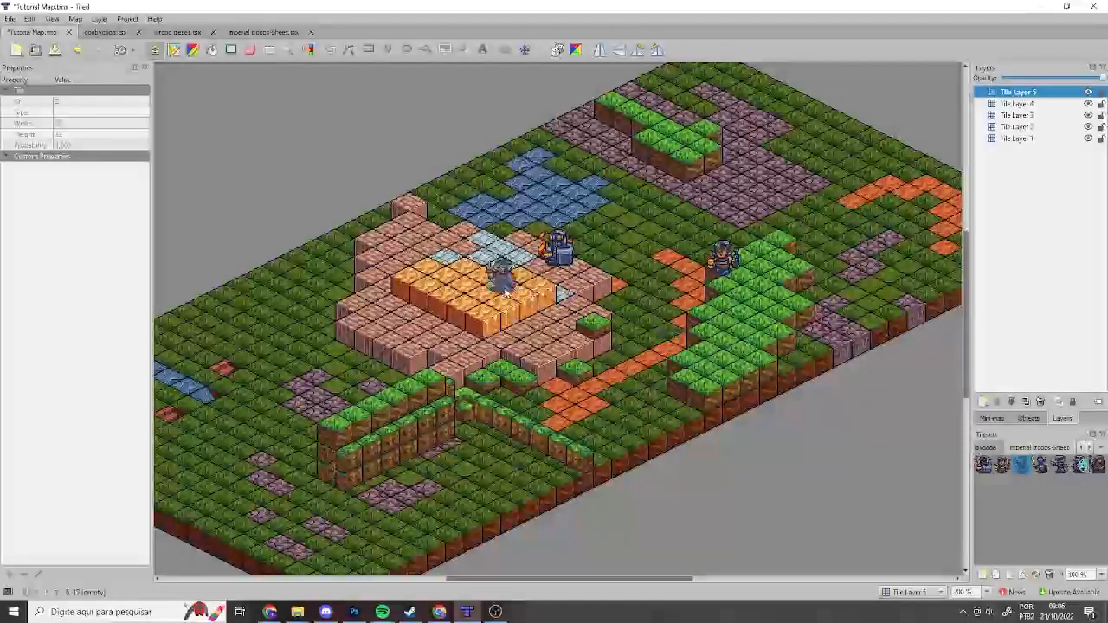
{"action": "left_click", "coordinate": [538, 345]}
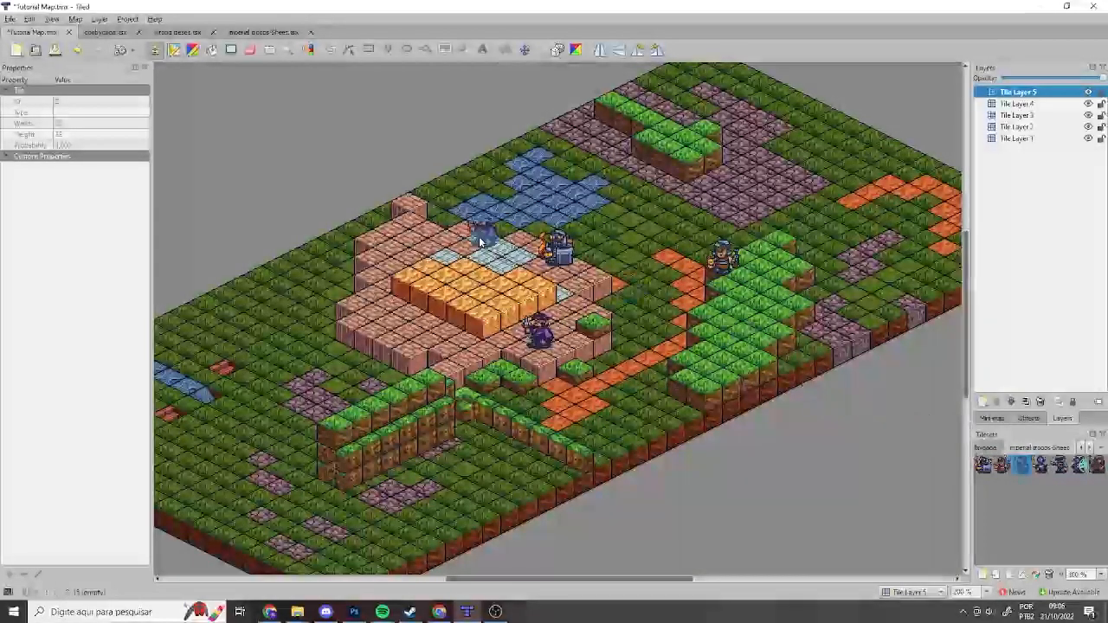
Step: Stamp a purple-robed troop and a sword-bearing knight from the fourth troop tile on the golden blocks on Tile Layer 5
{"action": "left_click", "coordinate": [465, 289]}
{"action": "left_click", "coordinate": [1041, 465]}
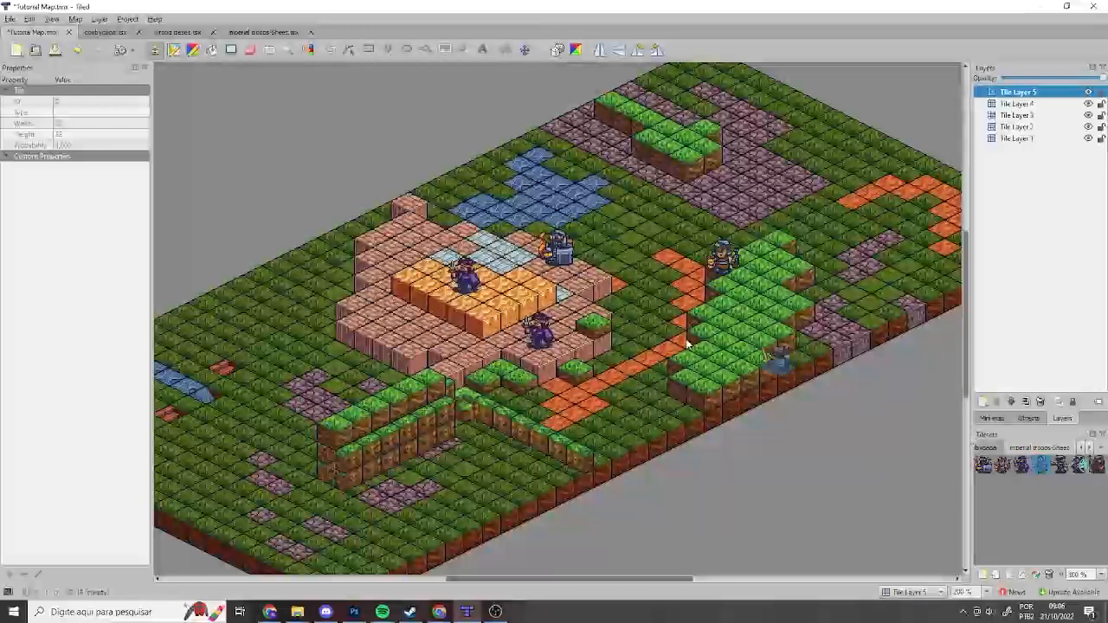
{"action": "left_click", "coordinate": [521, 277]}
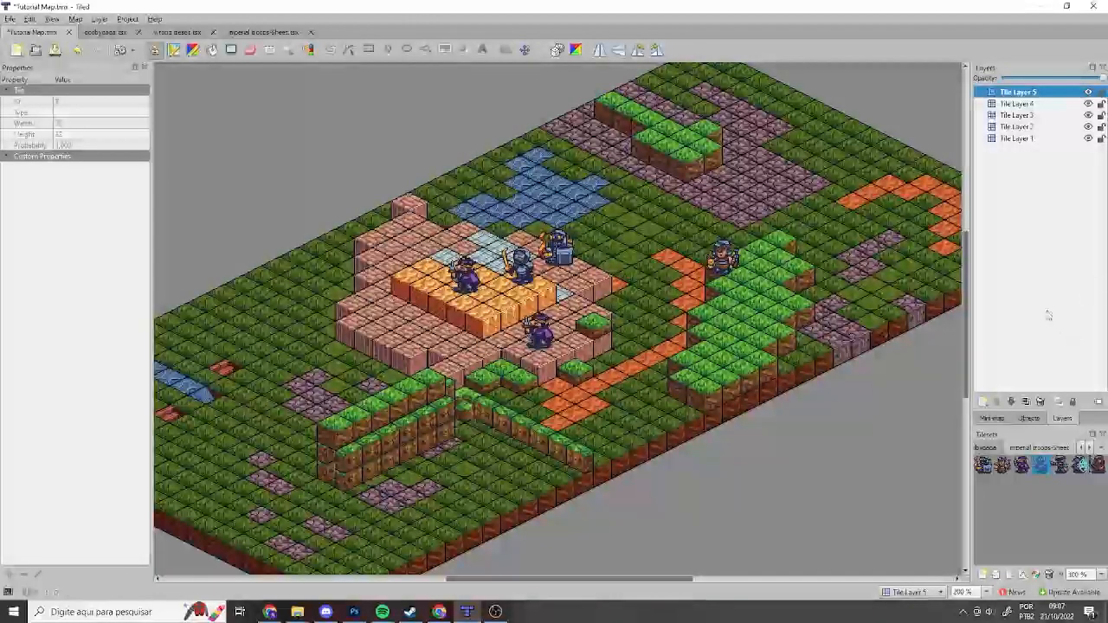
Step: Add an object layer above Tile Layer 5, keeping its default name, and make it the active layer
{"action": "left_click", "coordinate": [983, 403]}
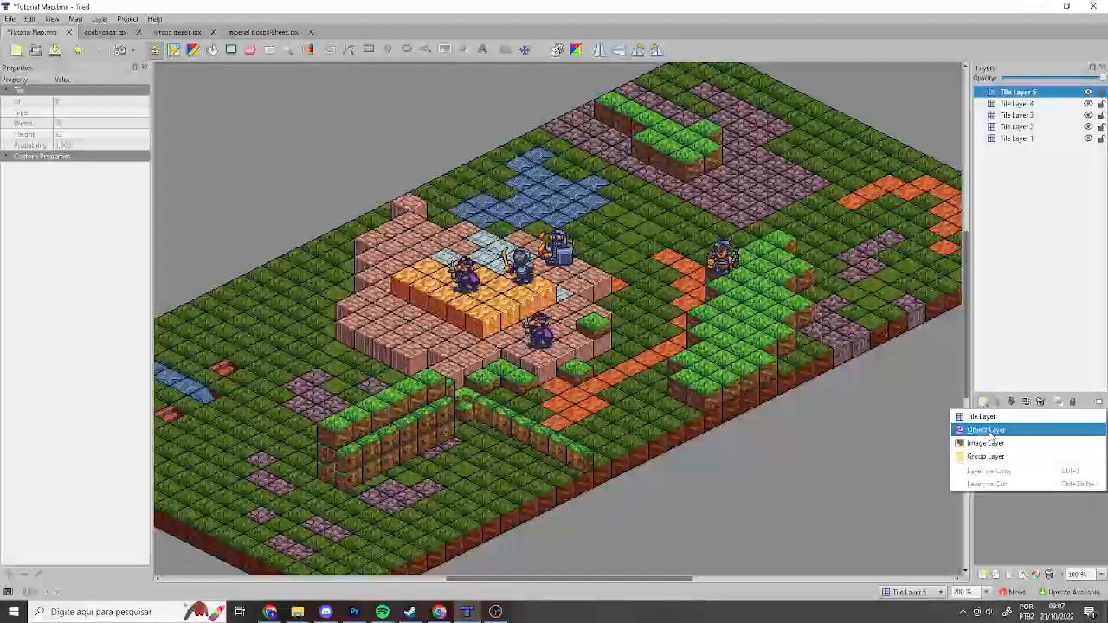
{"action": "left_click", "coordinate": [987, 430]}
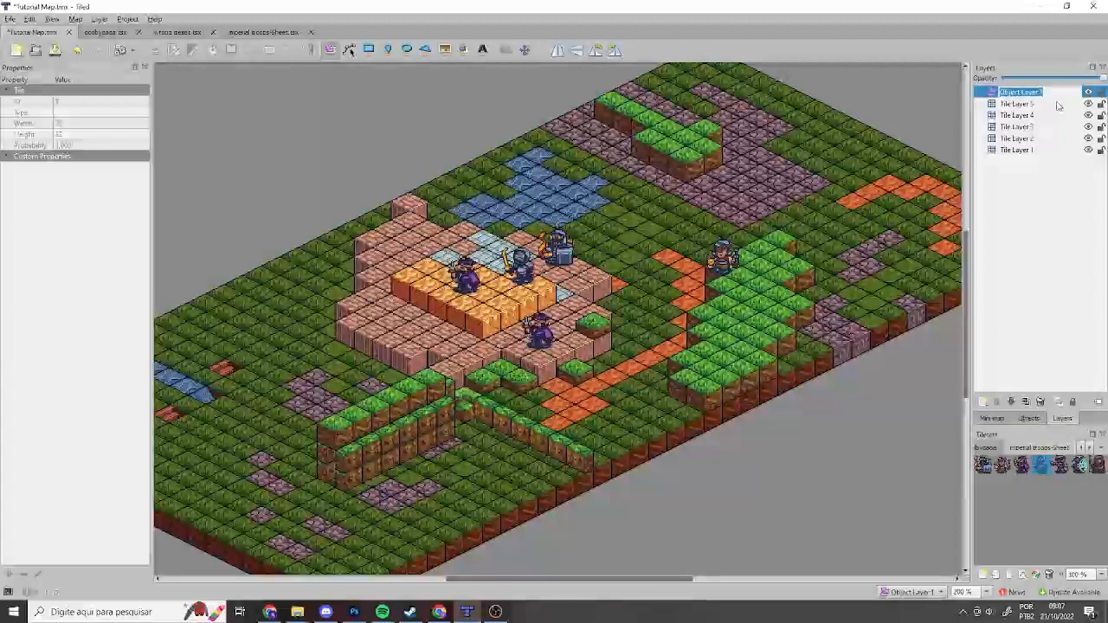
{"action": "left_click", "coordinate": [1059, 104]}
{"action": "left_click", "coordinate": [1054, 94]}
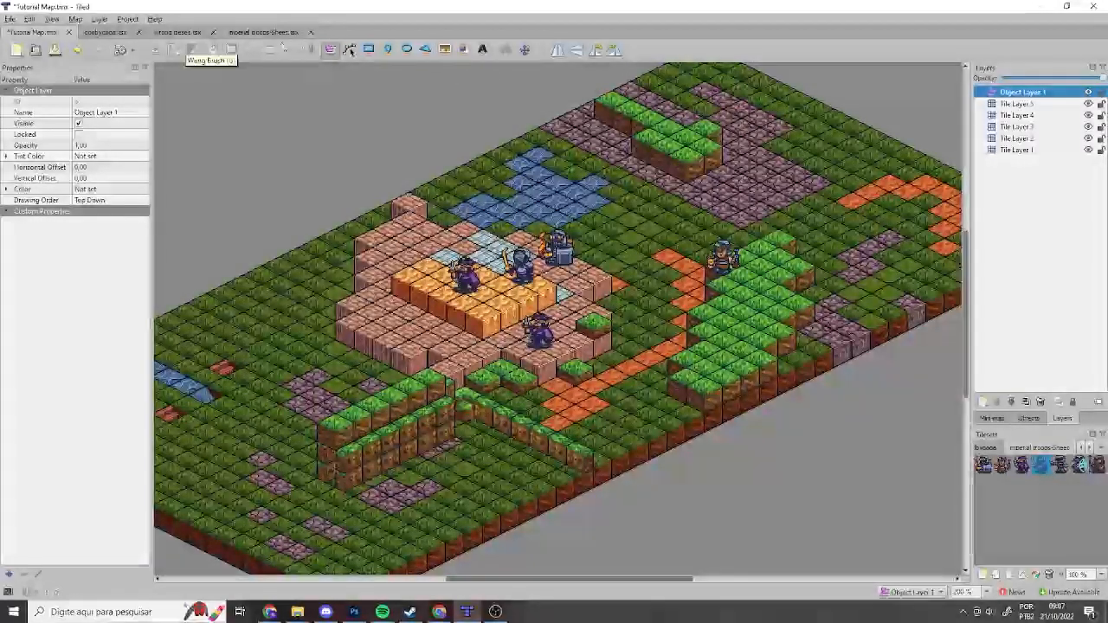
Step: Insert tile objects on Object Layer 1: three purple-robed troops around the golden and brick blocks and the fifth troop at the raised grass's edge
{"action": "left_click", "coordinate": [446, 50]}
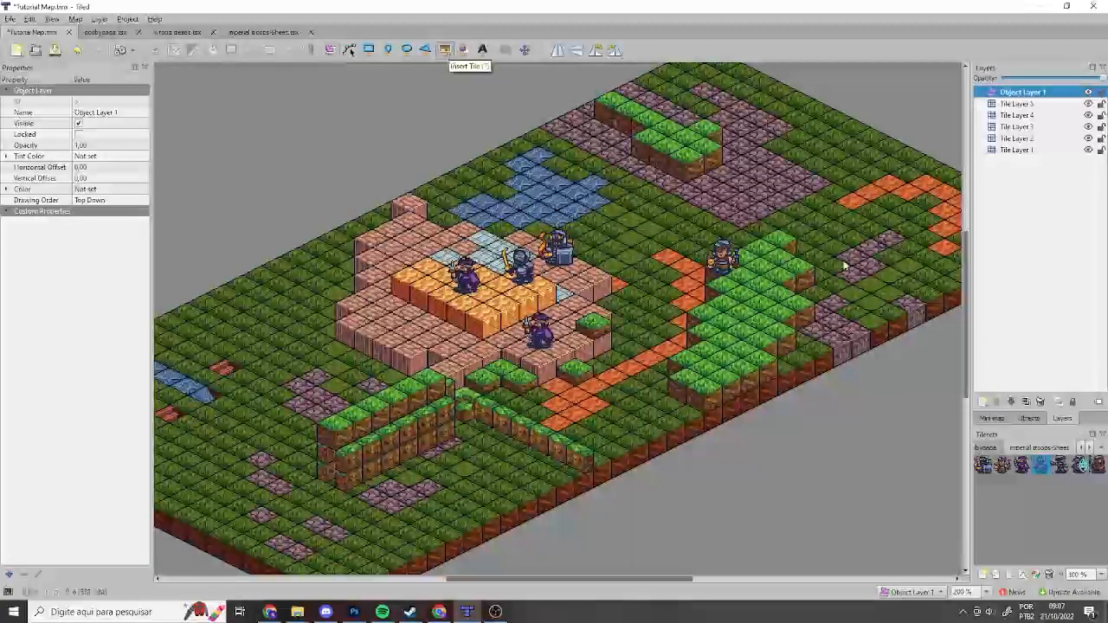
{"action": "left_click", "coordinate": [1023, 467]}
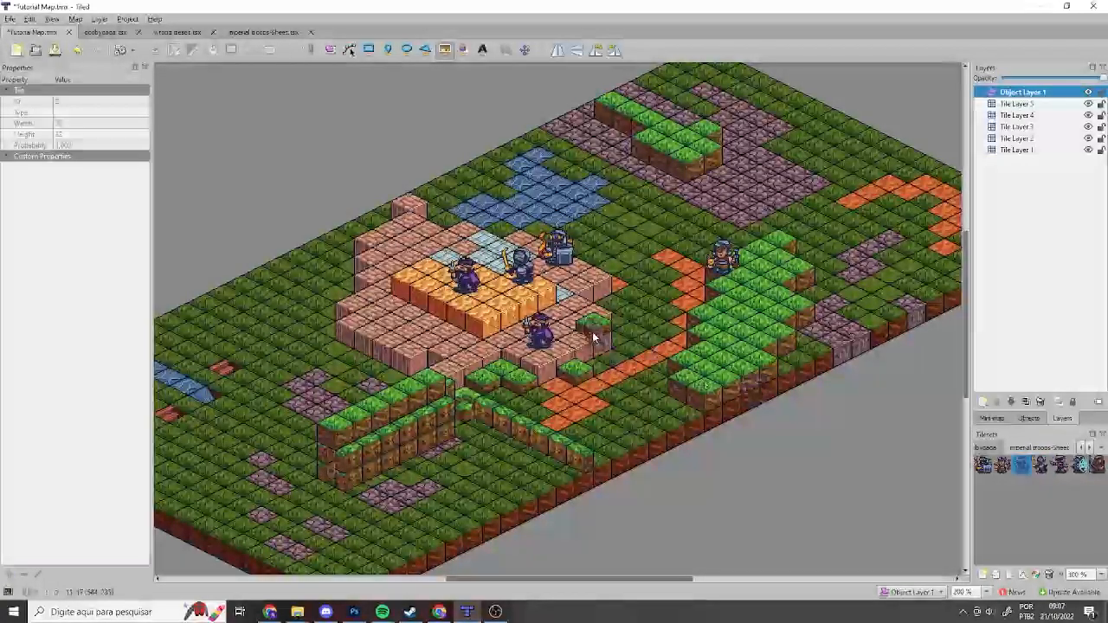
{"action": "left_click", "coordinate": [425, 313]}
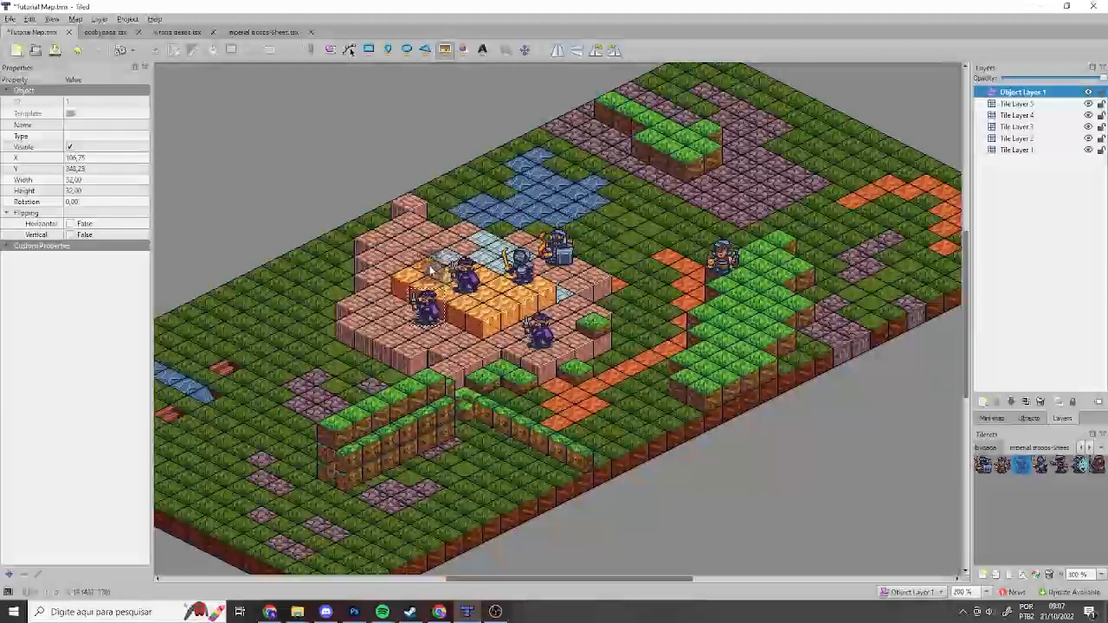
{"action": "left_click", "coordinate": [419, 272]}
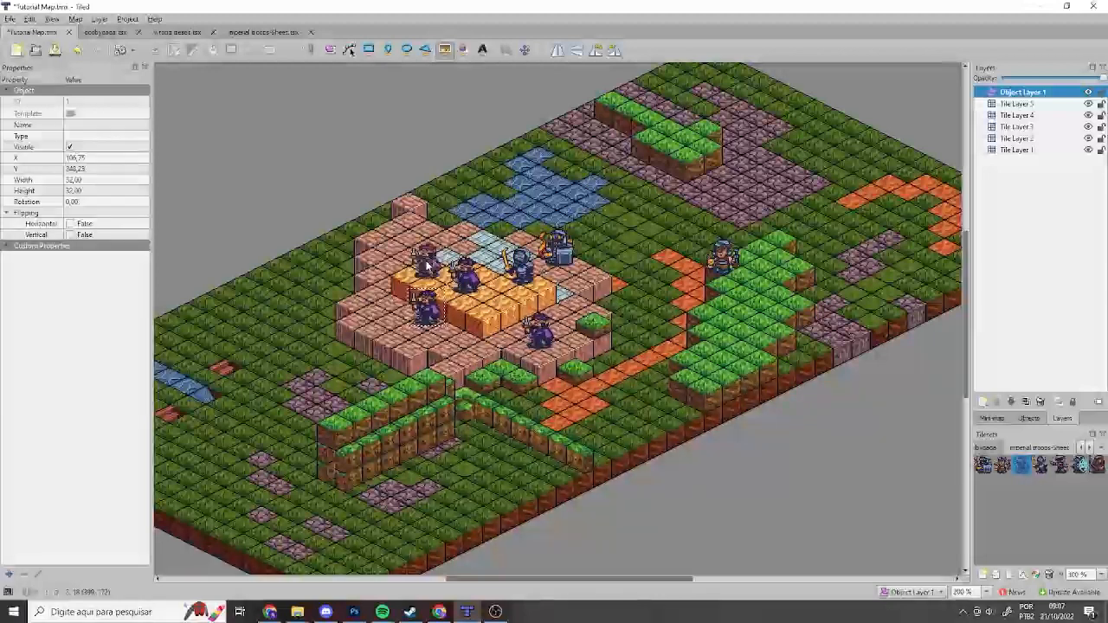
{"action": "left_click", "coordinate": [358, 306]}
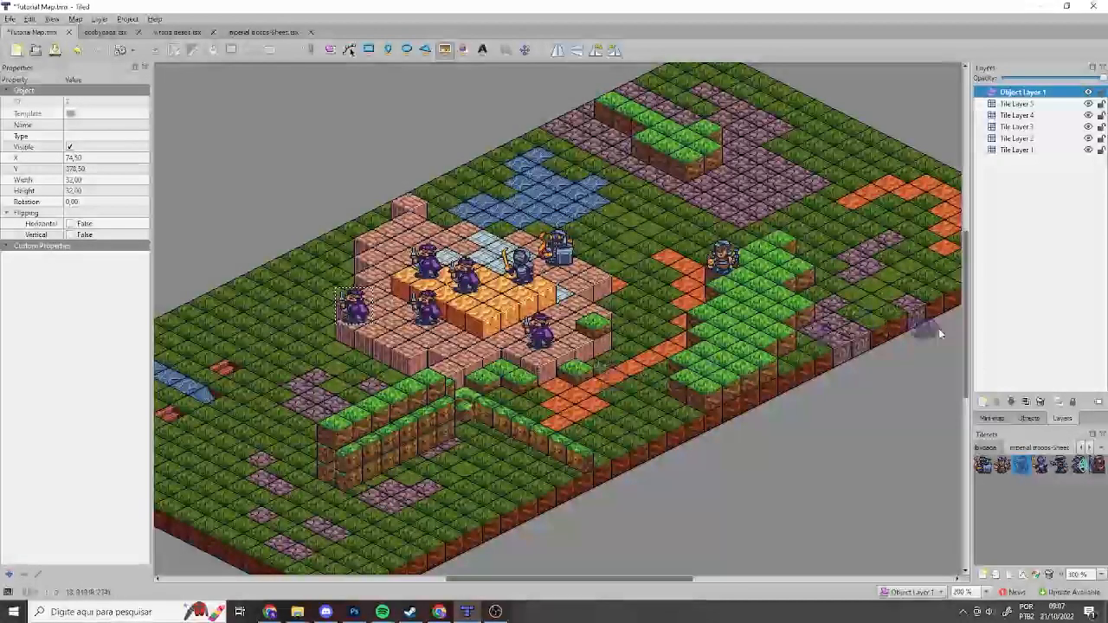
{"action": "left_click", "coordinate": [1060, 465]}
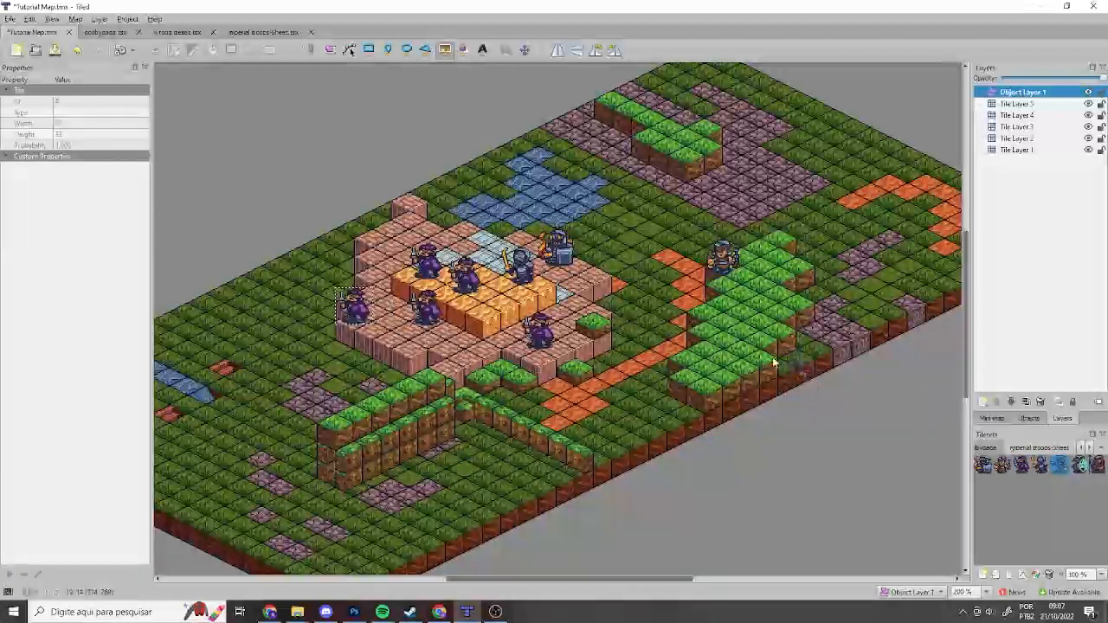
{"action": "left_click", "coordinate": [703, 304]}
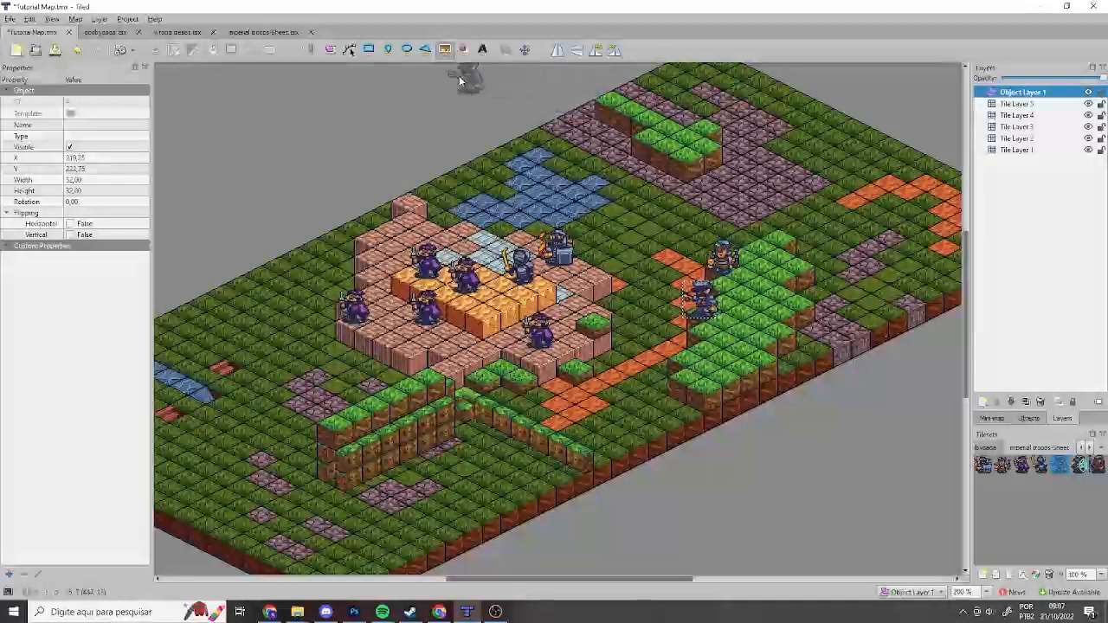
Step: Examine the Export As Image settings for the map and close them without exporting
{"action": "left_click", "coordinate": [10, 19]}
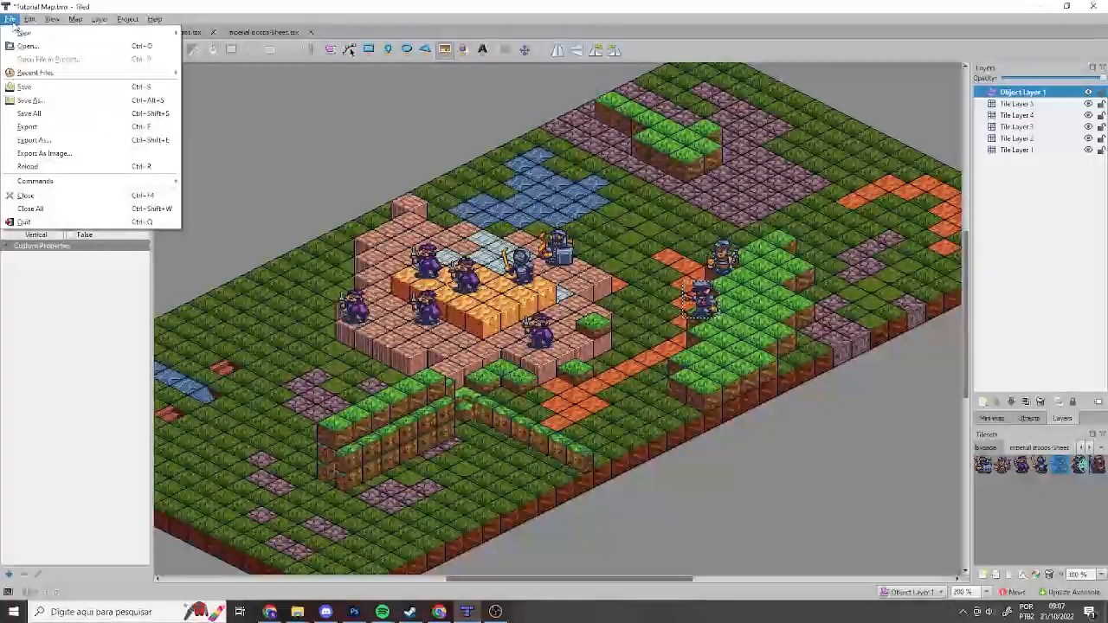
{"action": "left_click", "coordinate": [101, 156]}
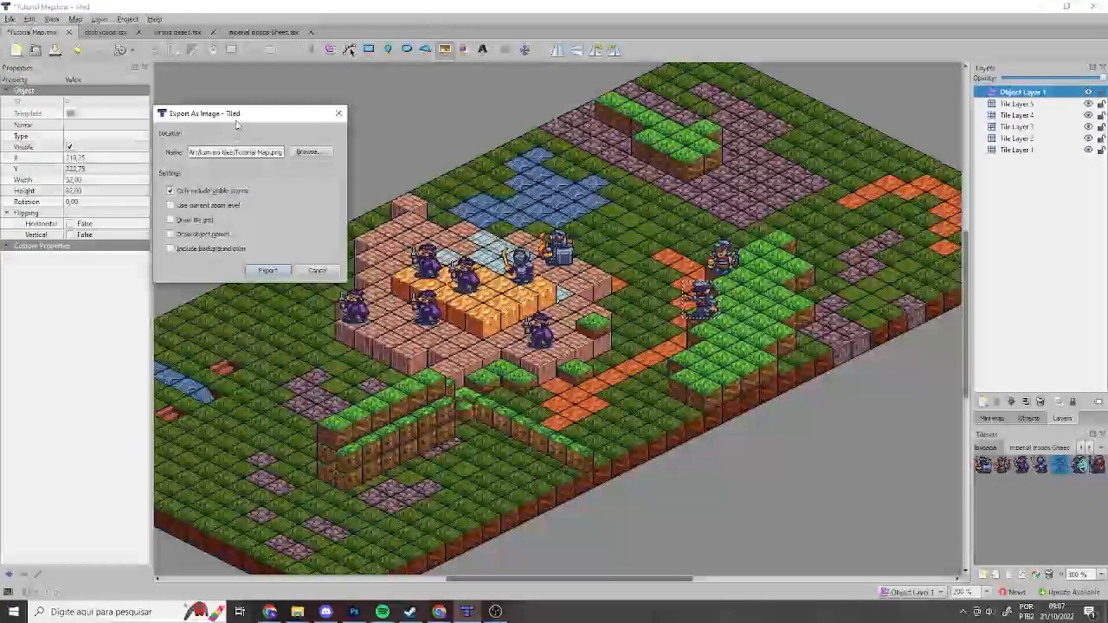
{"action": "left_click_drag", "start_coordinate": [244, 114], "coordinate": [269, 155]}
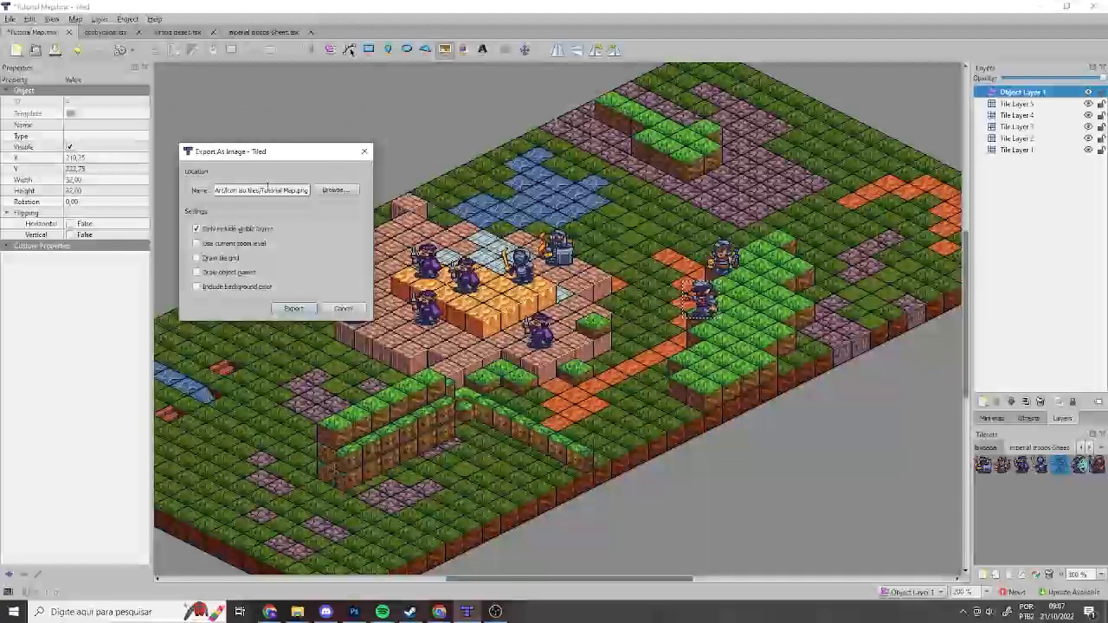
{"action": "left_click_drag", "start_coordinate": [299, 154], "coordinate": [334, 150]}
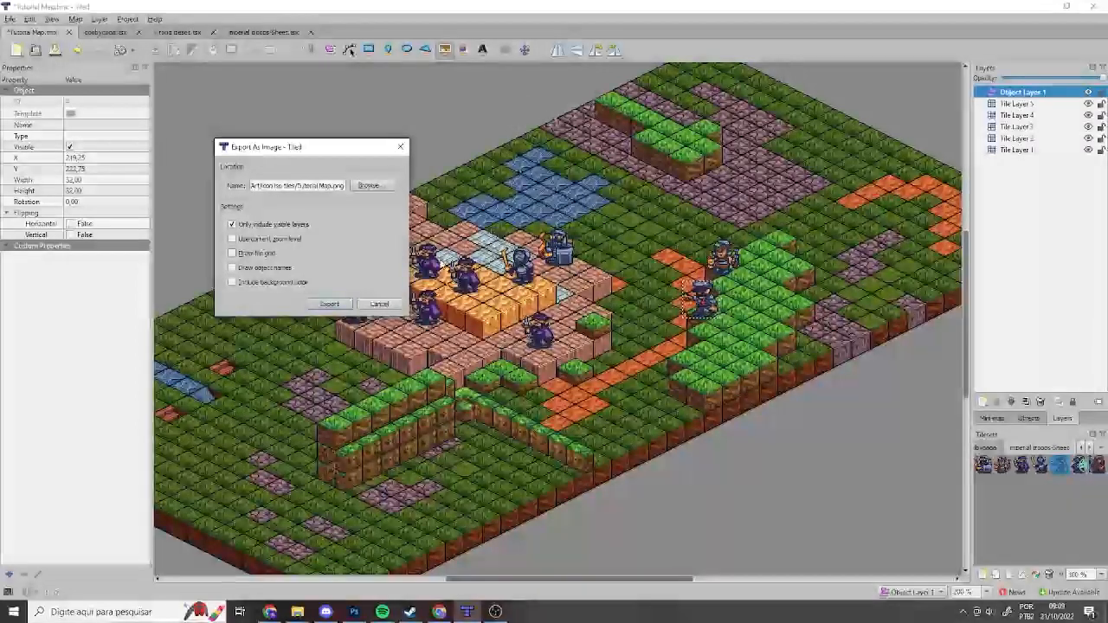
{"action": "left_click", "coordinate": [374, 306]}
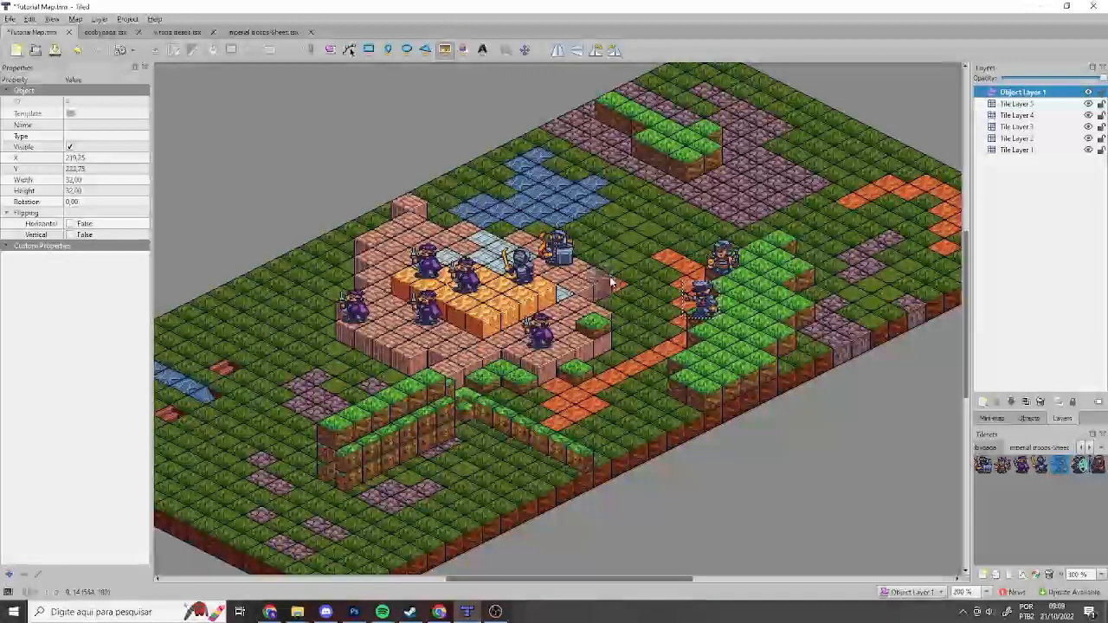
{"action": "scroll", "coordinate": [628, 180], "scroll_direction": "up", "scroll_amount": 2}
{"action": "scroll", "coordinate": [629, 181], "scroll_direction": "down", "scroll_amount": 2}
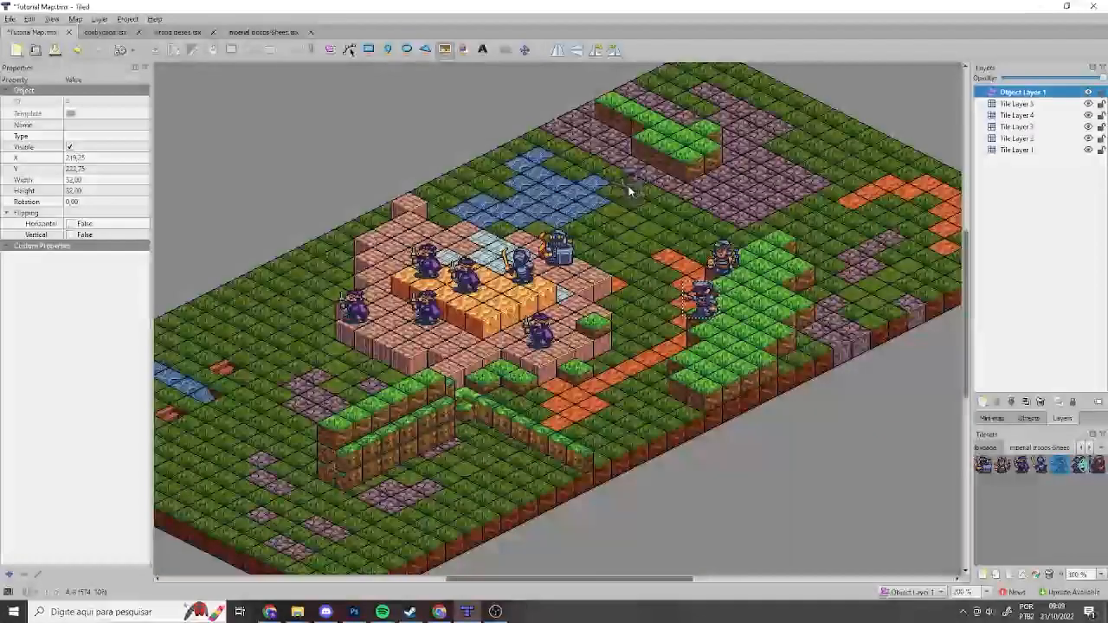
{"action": "scroll", "coordinate": [627, 189], "scroll_direction": "down", "scroll_amount": 2}
{"action": "scroll", "coordinate": [627, 189], "scroll_direction": "up", "scroll_amount": 1}
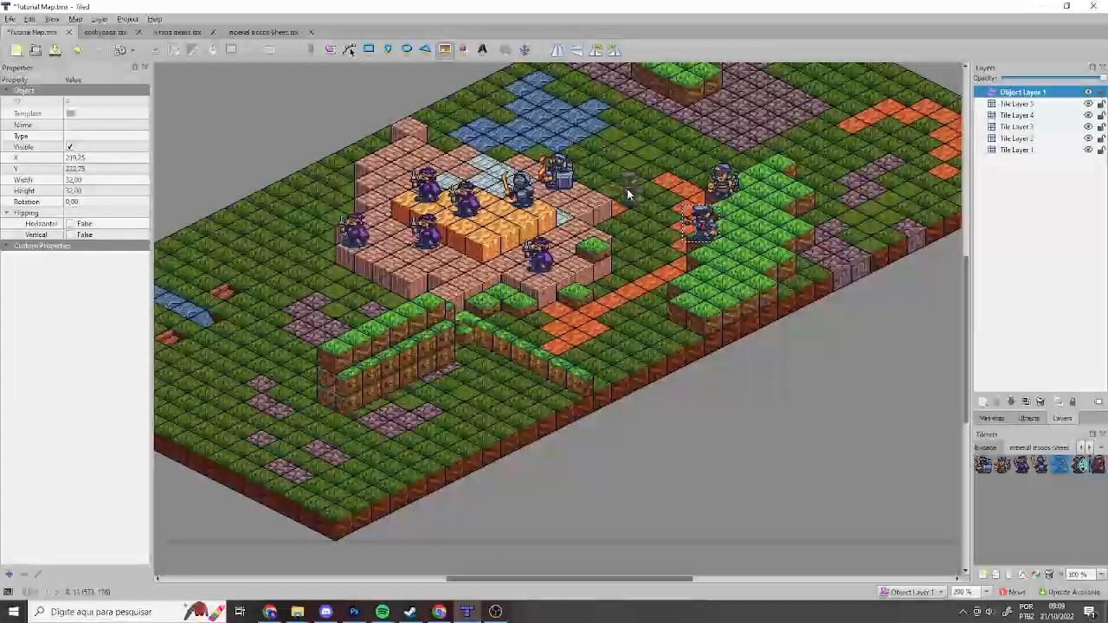
{"action": "scroll", "coordinate": [627, 189], "scroll_direction": "up", "scroll_amount": 1}
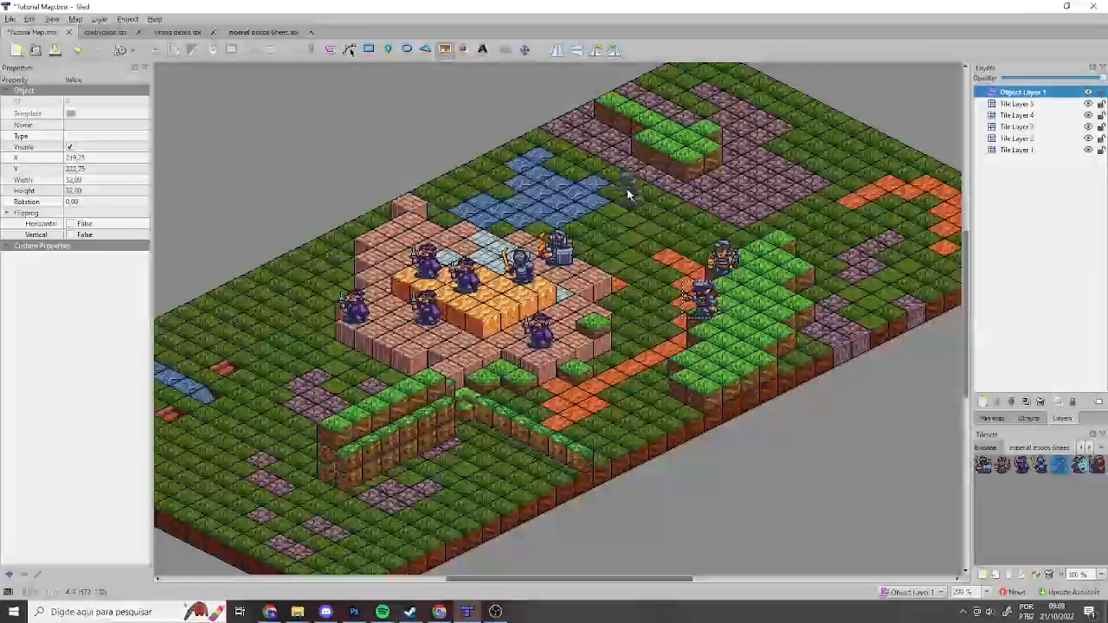
{"action": "scroll", "coordinate": [627, 189], "scroll_direction": "down", "scroll_amount": 2}
{"action": "scroll", "coordinate": [627, 189], "scroll_direction": "up", "scroll_amount": 2}
{"action": "scroll", "coordinate": [627, 189], "scroll_direction": "down", "scroll_amount": 1}
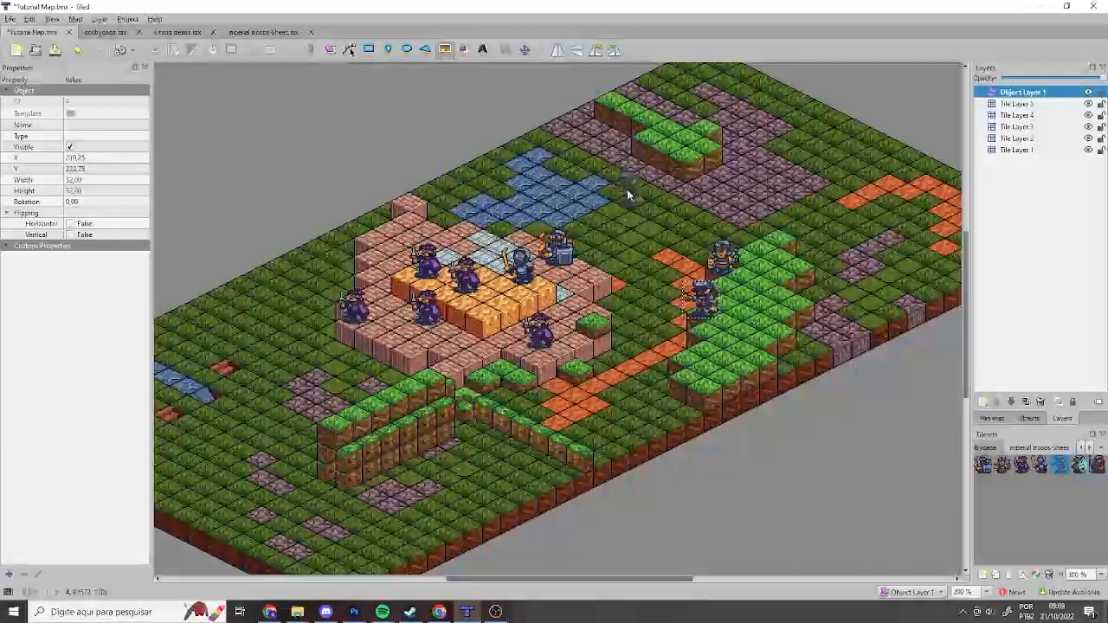
{"action": "scroll", "coordinate": [627, 189], "scroll_direction": "up", "scroll_amount": 1}
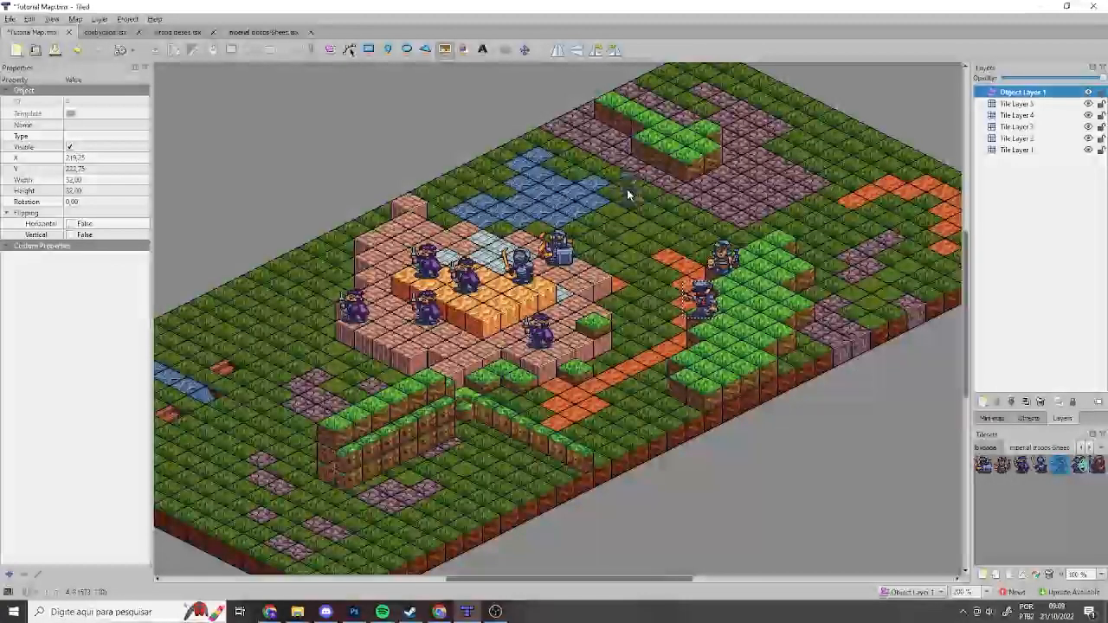